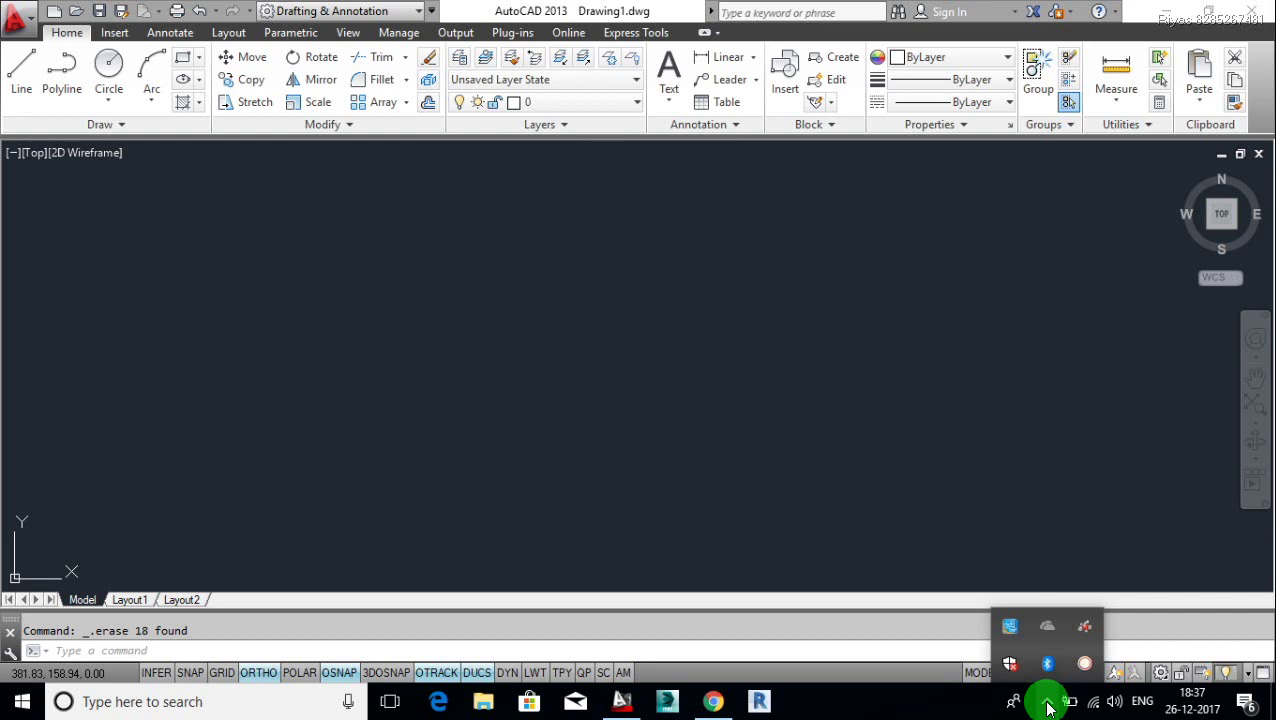
Step: Bring the empty Drawing1 canvas back into focus to begin drawing a line
click(947, 587)
text(l)
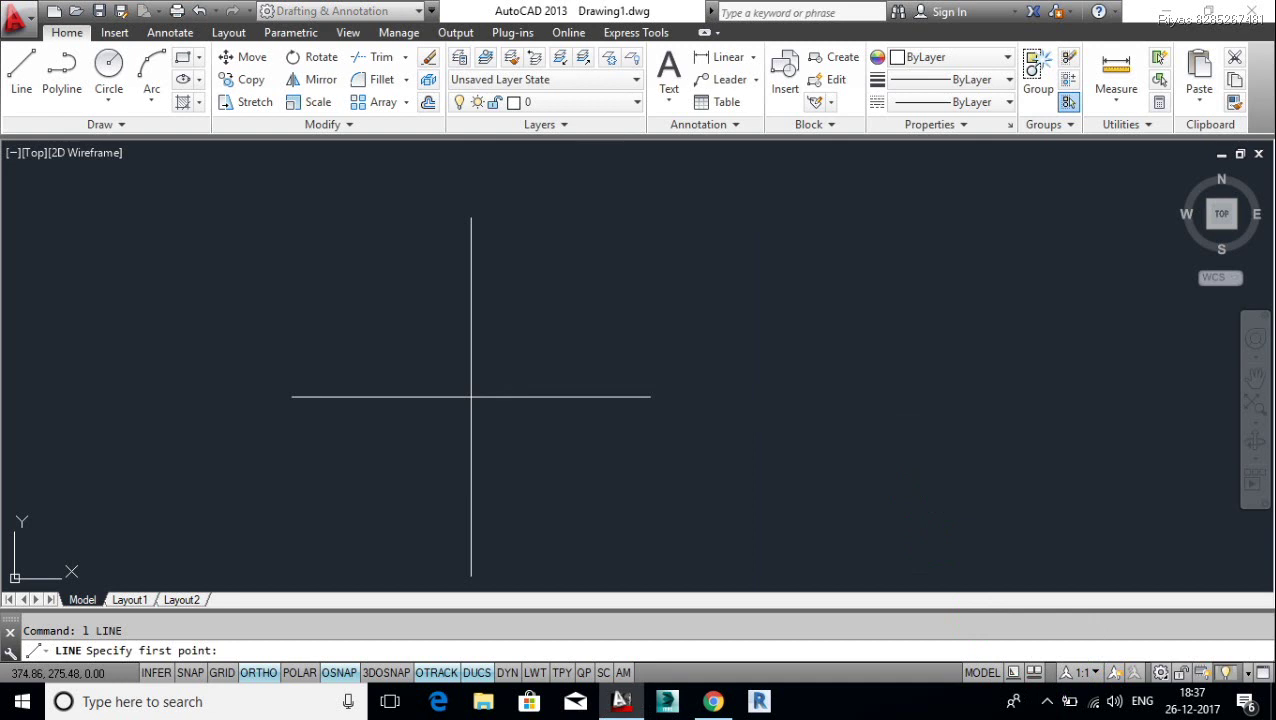
Step: Draw a vertical line and offset parallel copies to its right at 15, 15 and 10
click(499, 268)
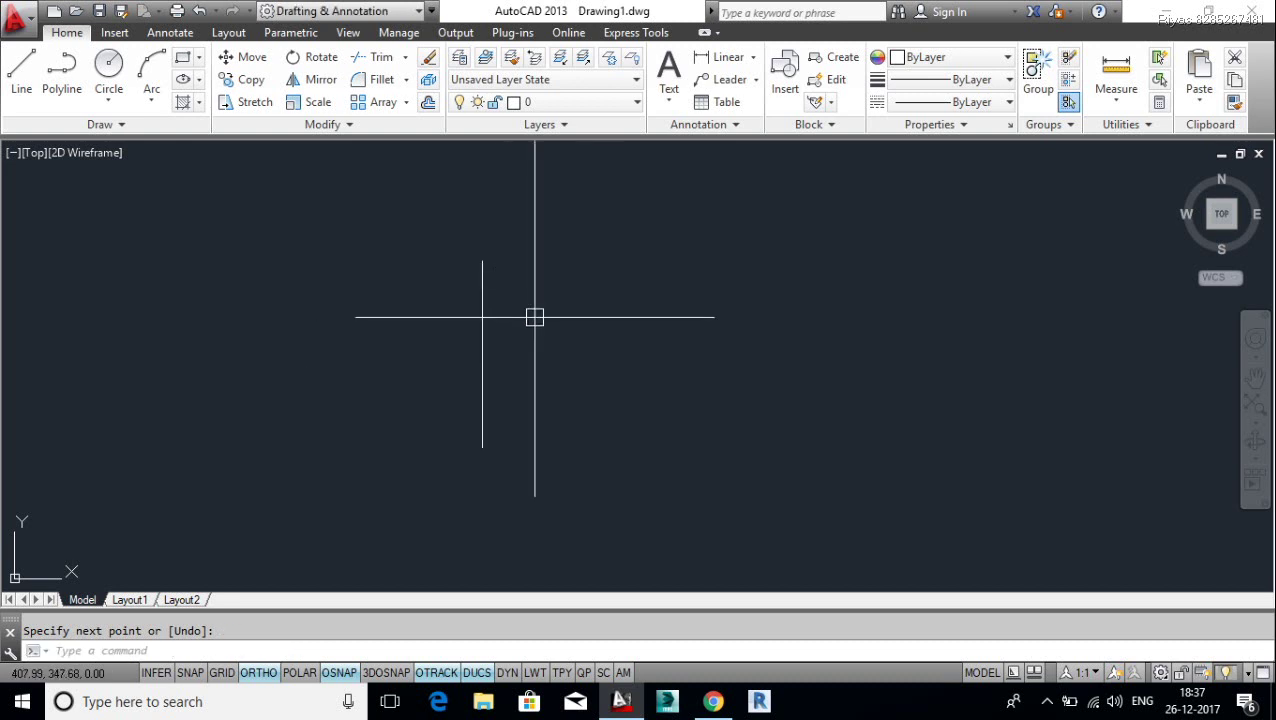
text(o)
key(Return)
text(15)
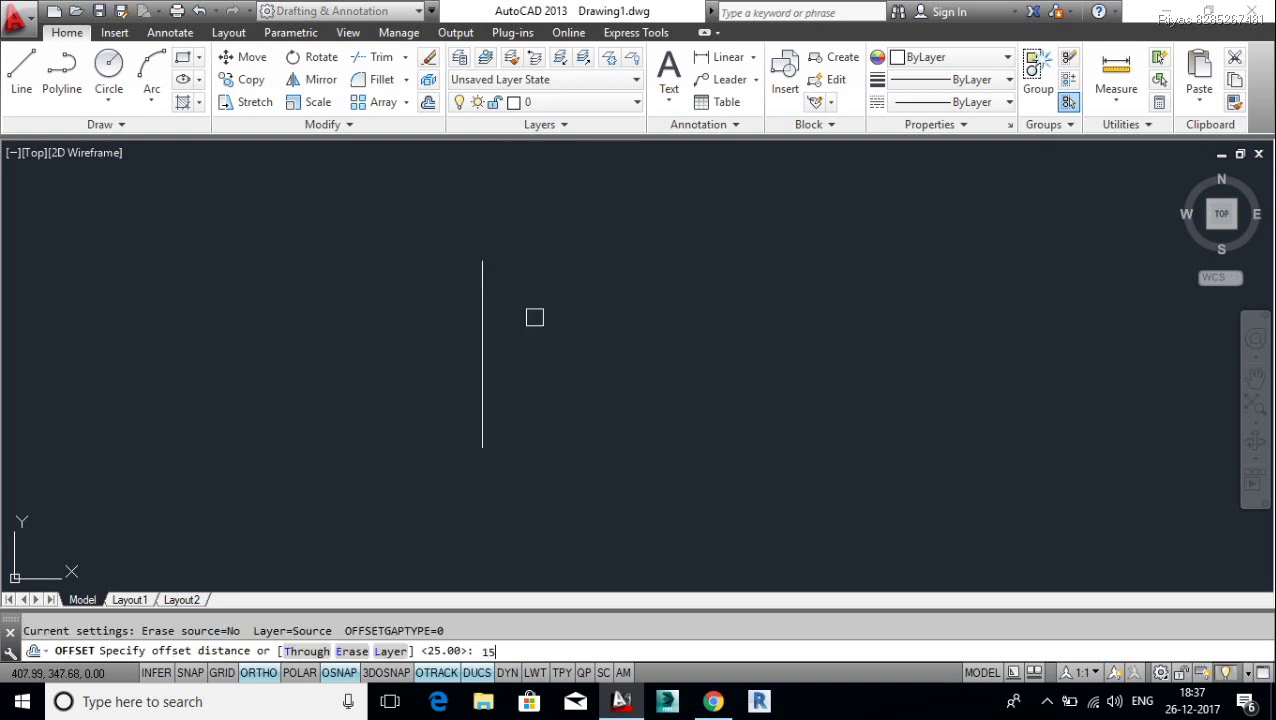
key(Return)
click(483, 316)
click(545, 315)
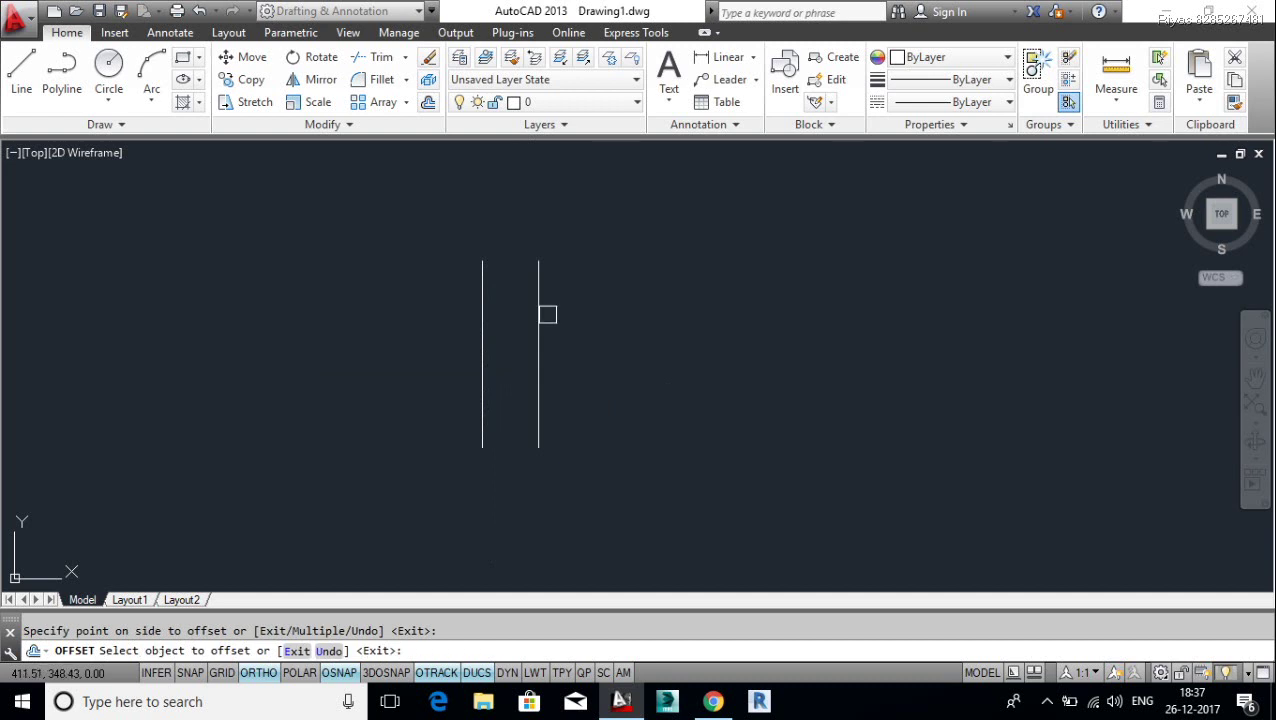
click(538, 314)
click(567, 314)
key(Return)
key(Return)
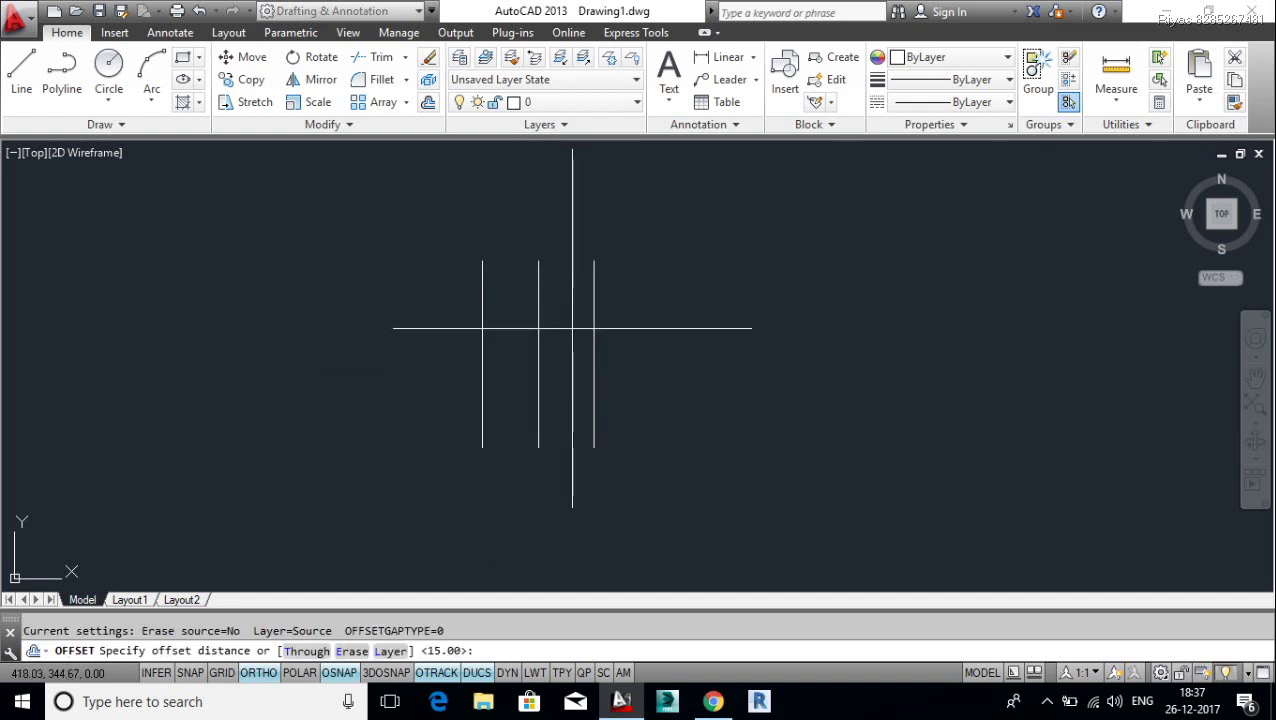
text(10)
key(Return)
click(591, 327)
click(627, 327)
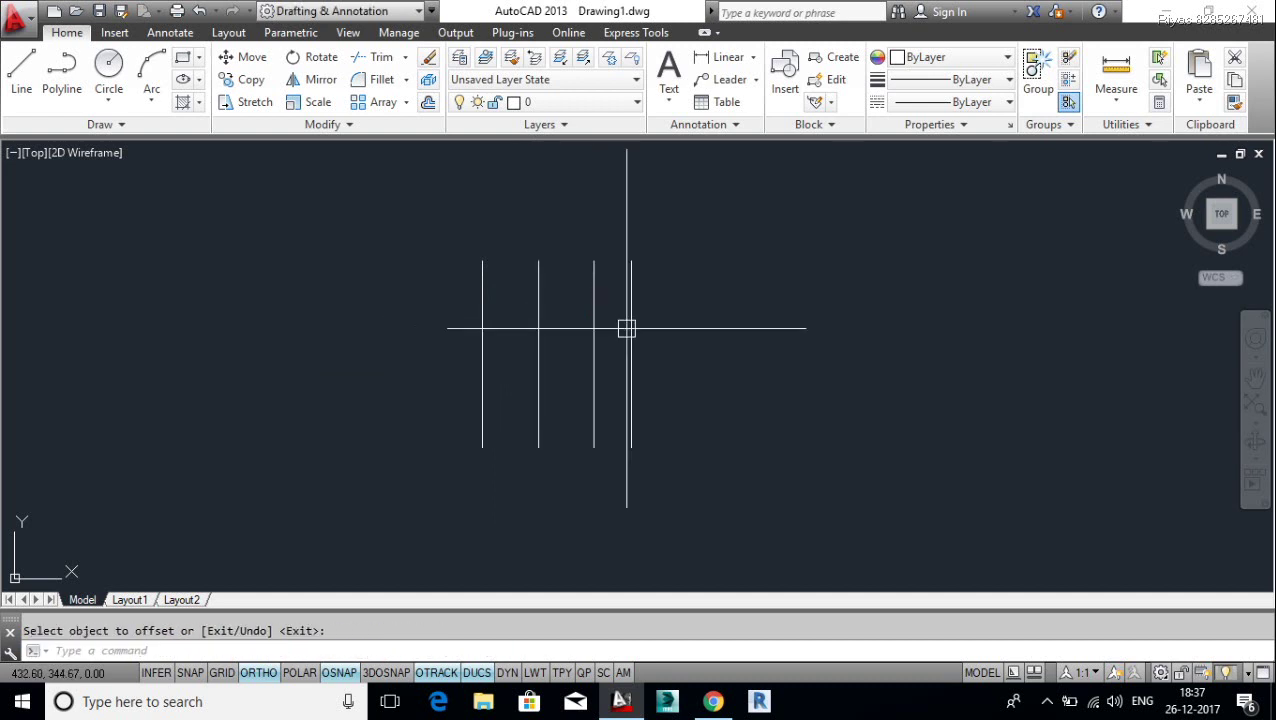
text(1)
Step: Draw the top edge across the verticals and offset a copy 10 below it
key(Return)
text(l)
key(Return)
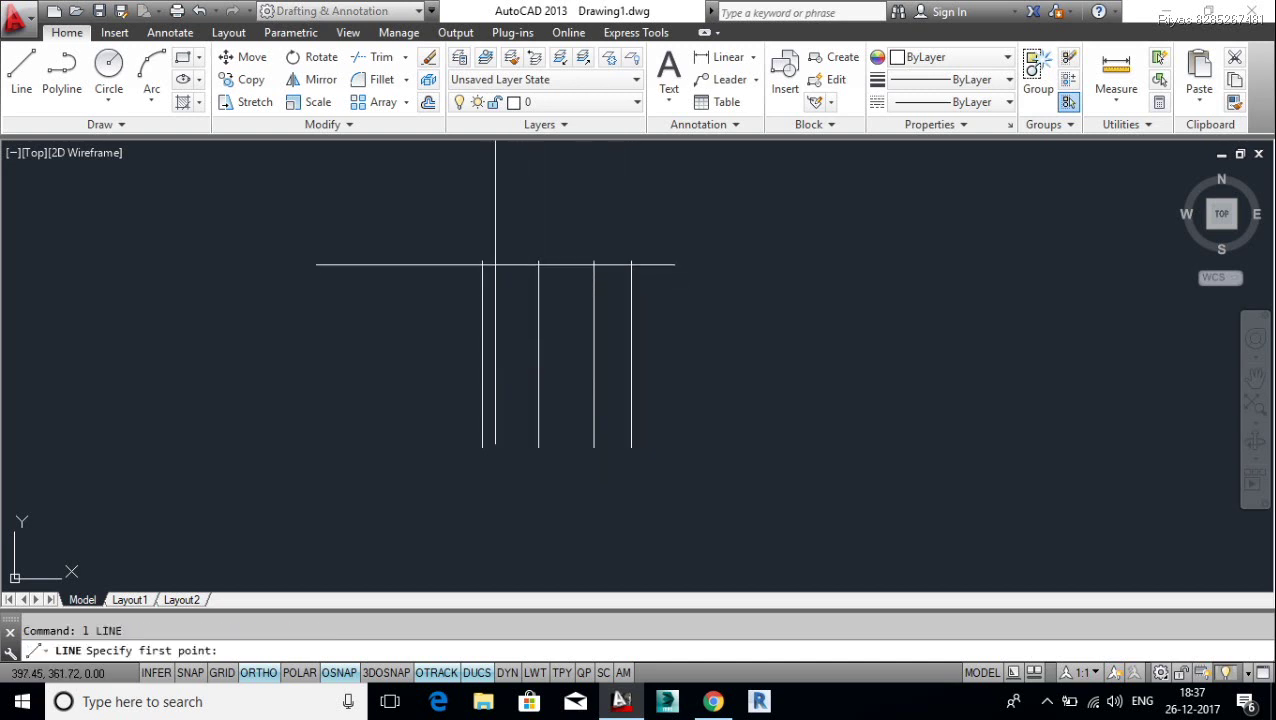
click(483, 261)
click(631, 261)
key(Return)
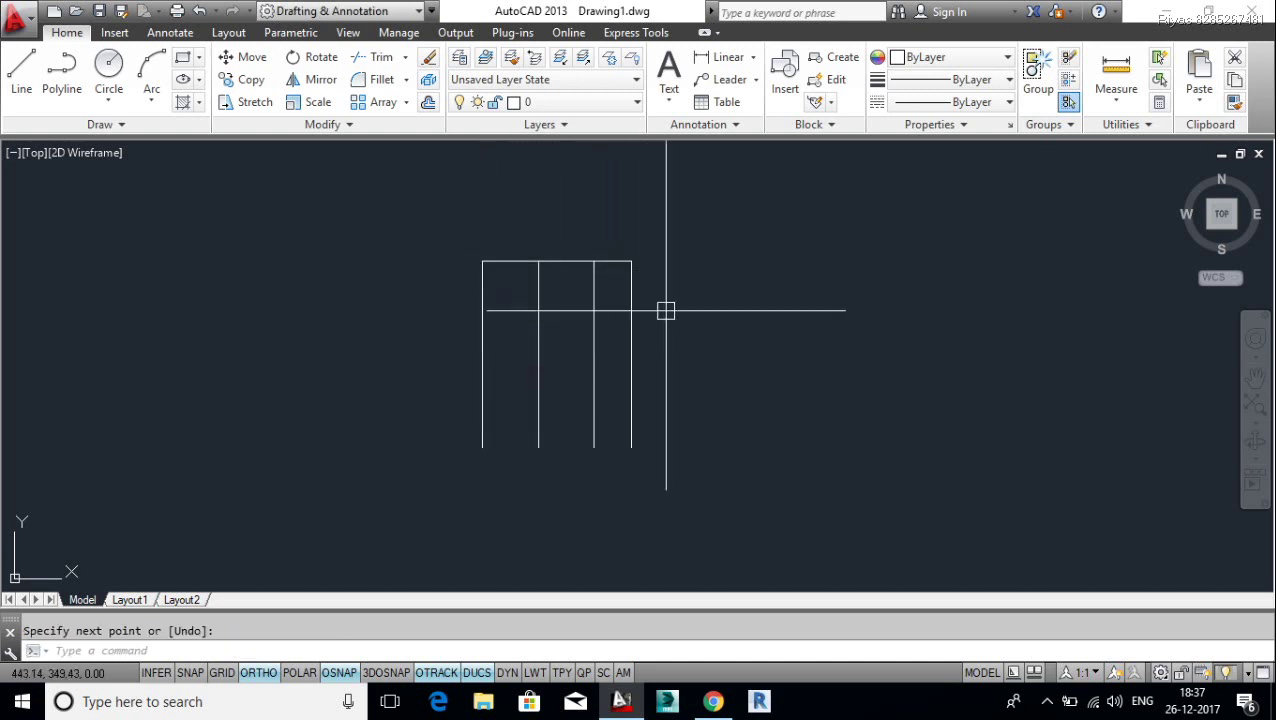
text(o)
key(Return)
key(Return)
click(615, 262)
click(616, 288)
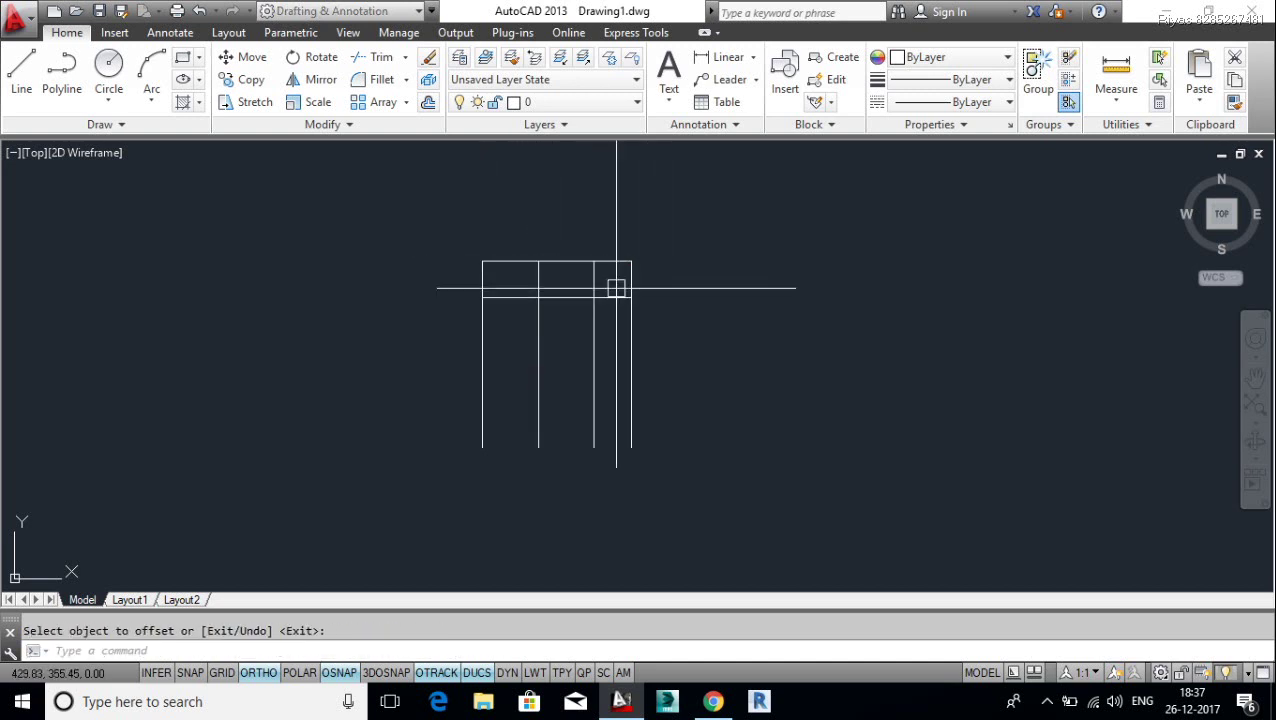
Step: Add the downward diagonal corner and trim away the surplus right-side lines
key(Return)
text(l)
key(Return)
click(594, 261)
click(631, 297)
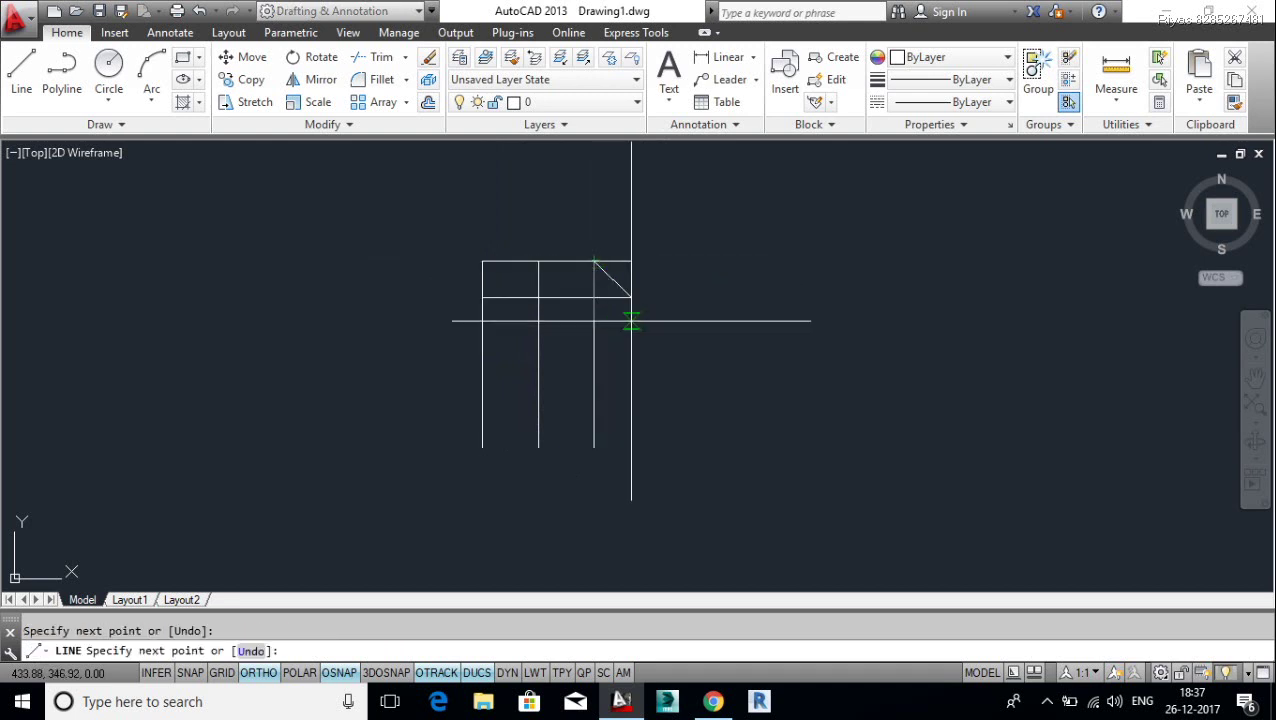
key(Return)
click(648, 333)
click(572, 296)
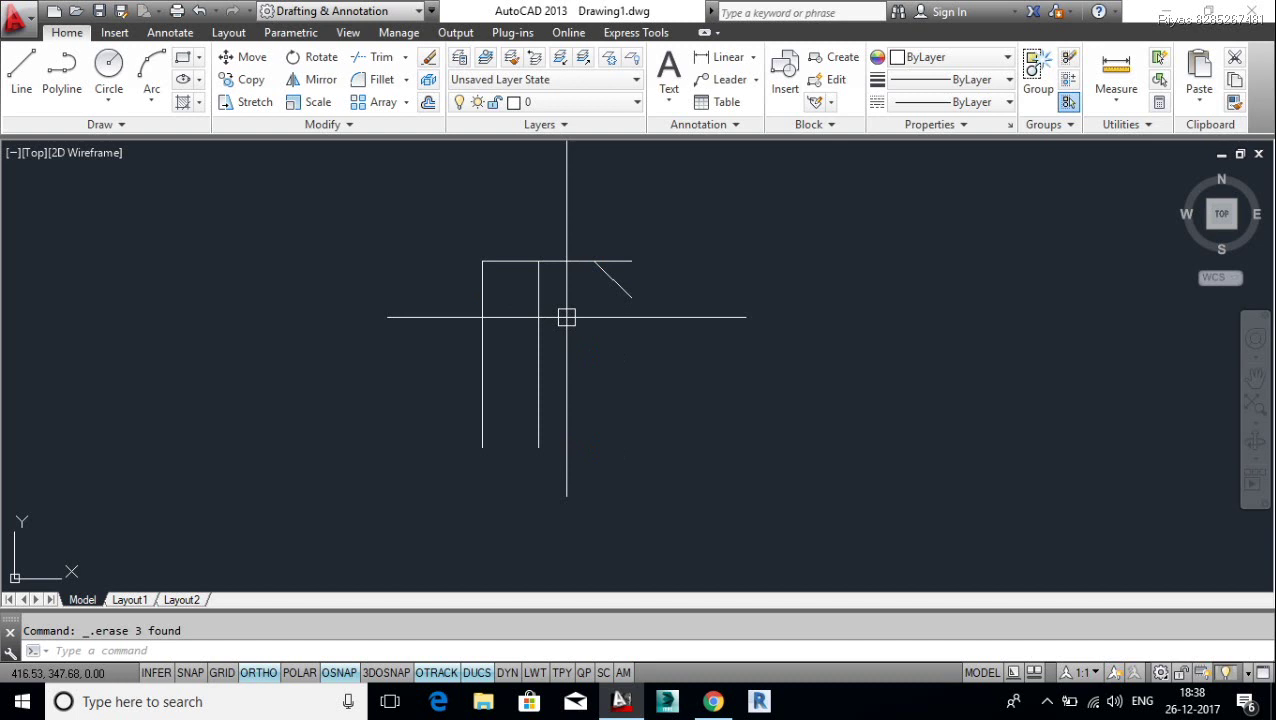
text(tr)
key(Return)
key(Return)
key(Return)
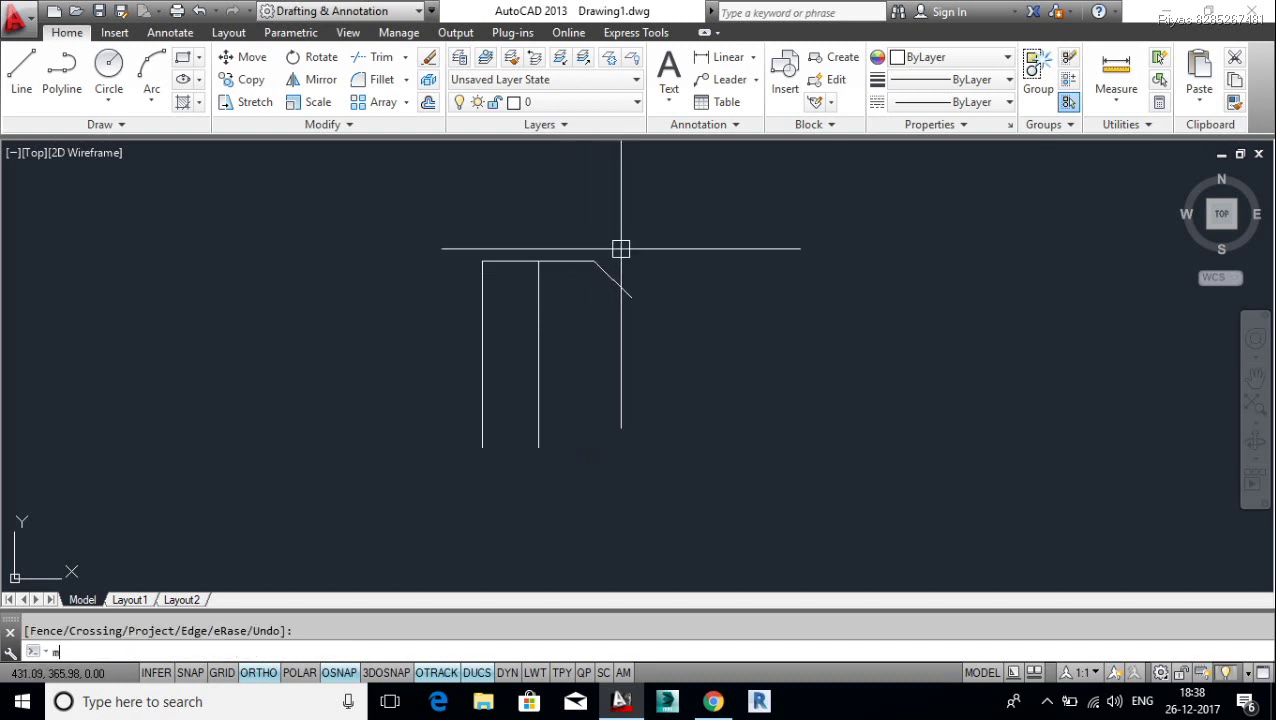
text(i)
key(Return)
Step: Mirror the half outline about a vertical axis at the notch point, keeping the original
click(455, 336)
key(Return)
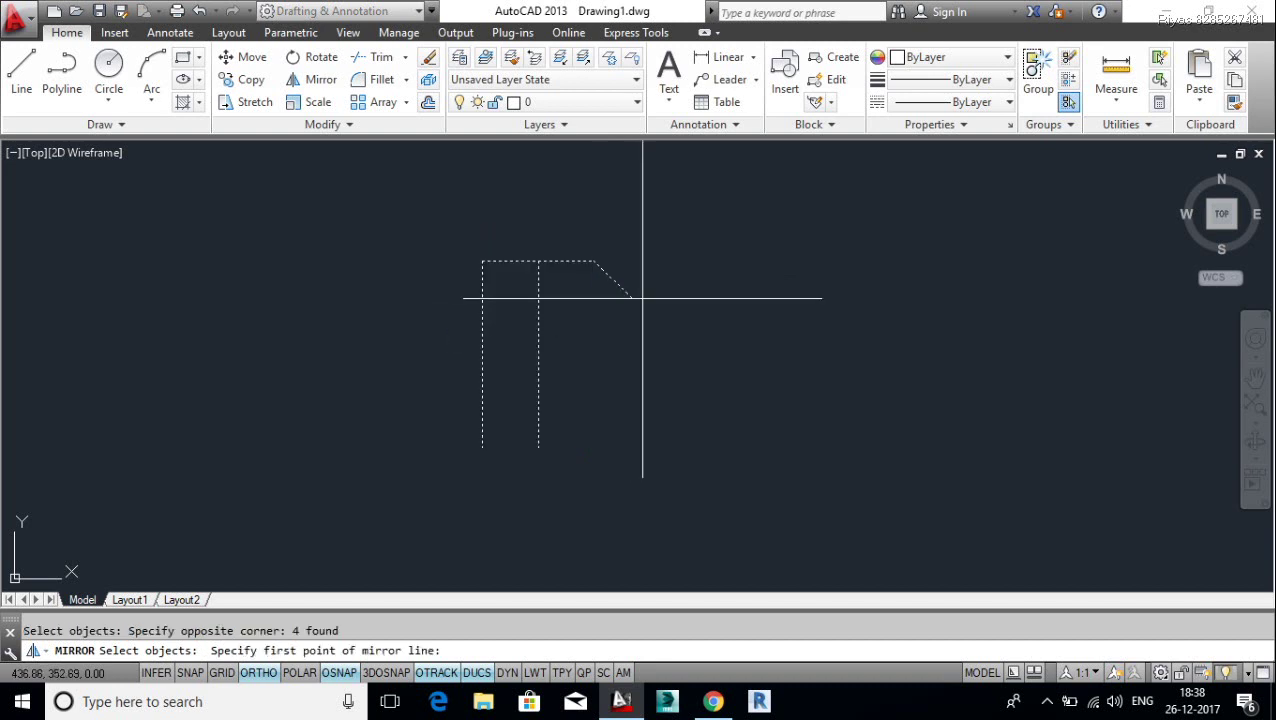
click(636, 423)
key(Return)
Step: Mirror the notched top edge about a horizontal axis to notch the bottom too
key(Return)
key(Return)
click(676, 214)
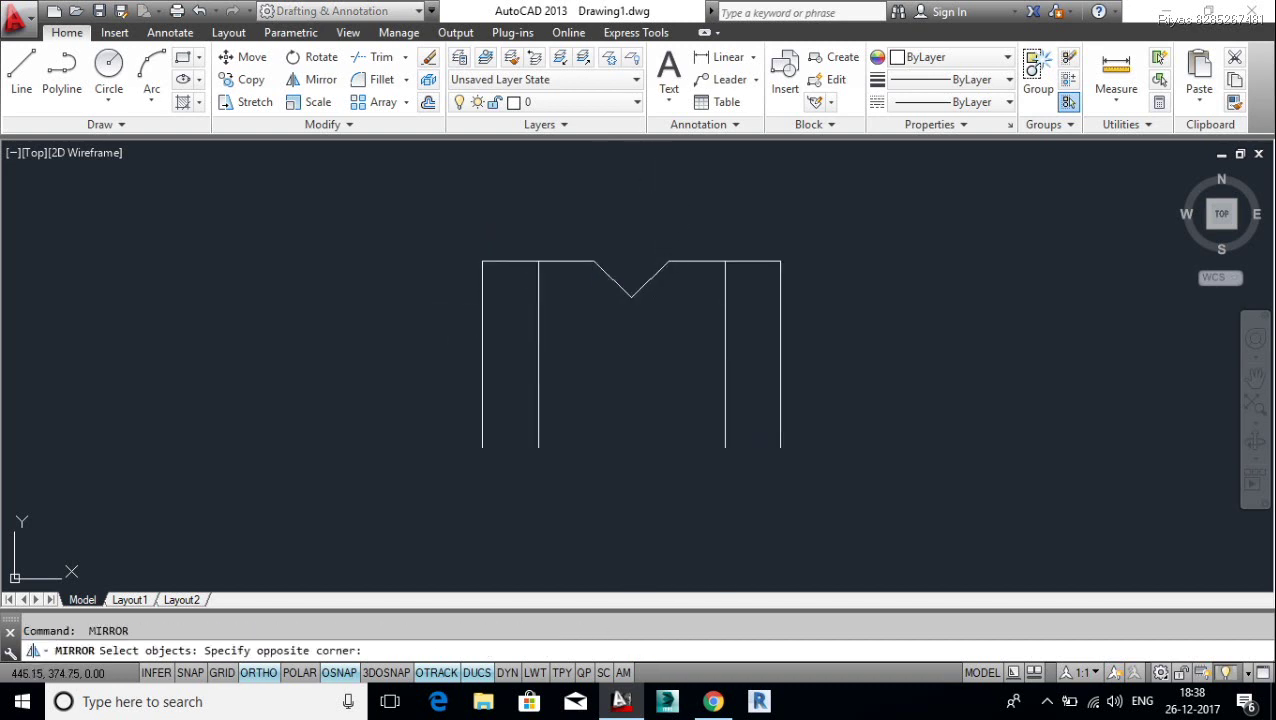
click(562, 352)
key(Return)
click(541, 354)
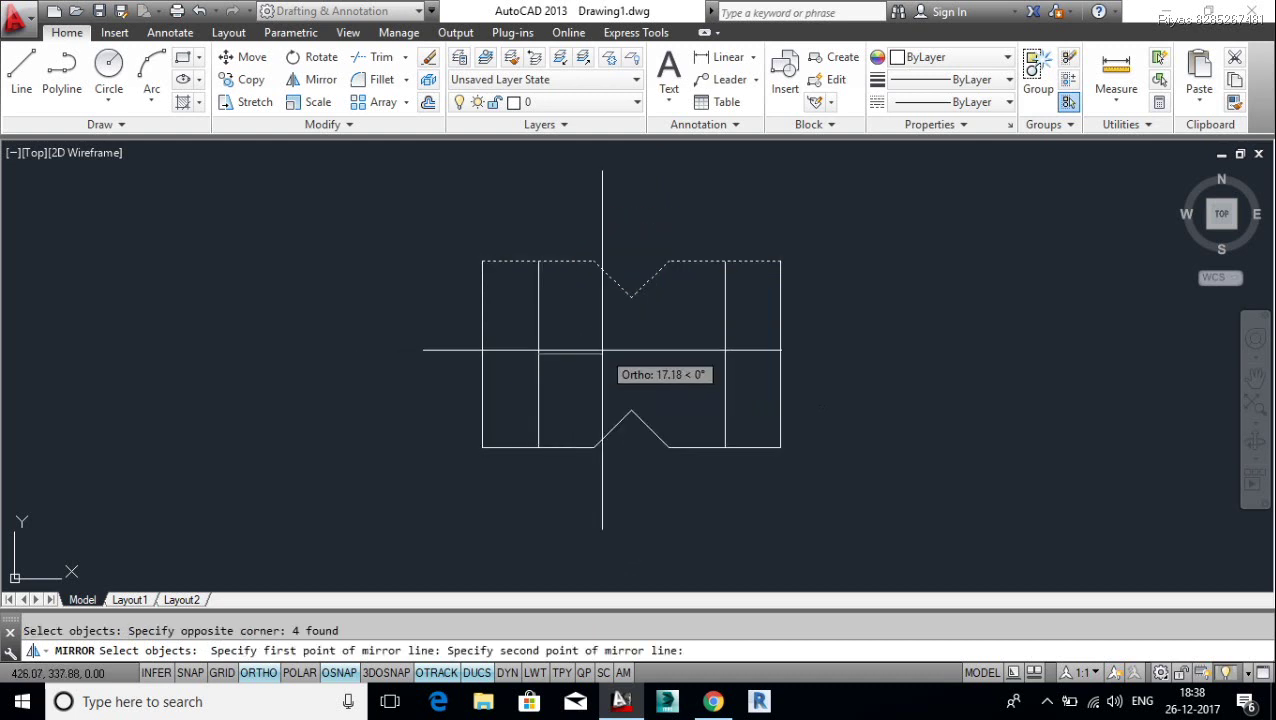
click(608, 358)
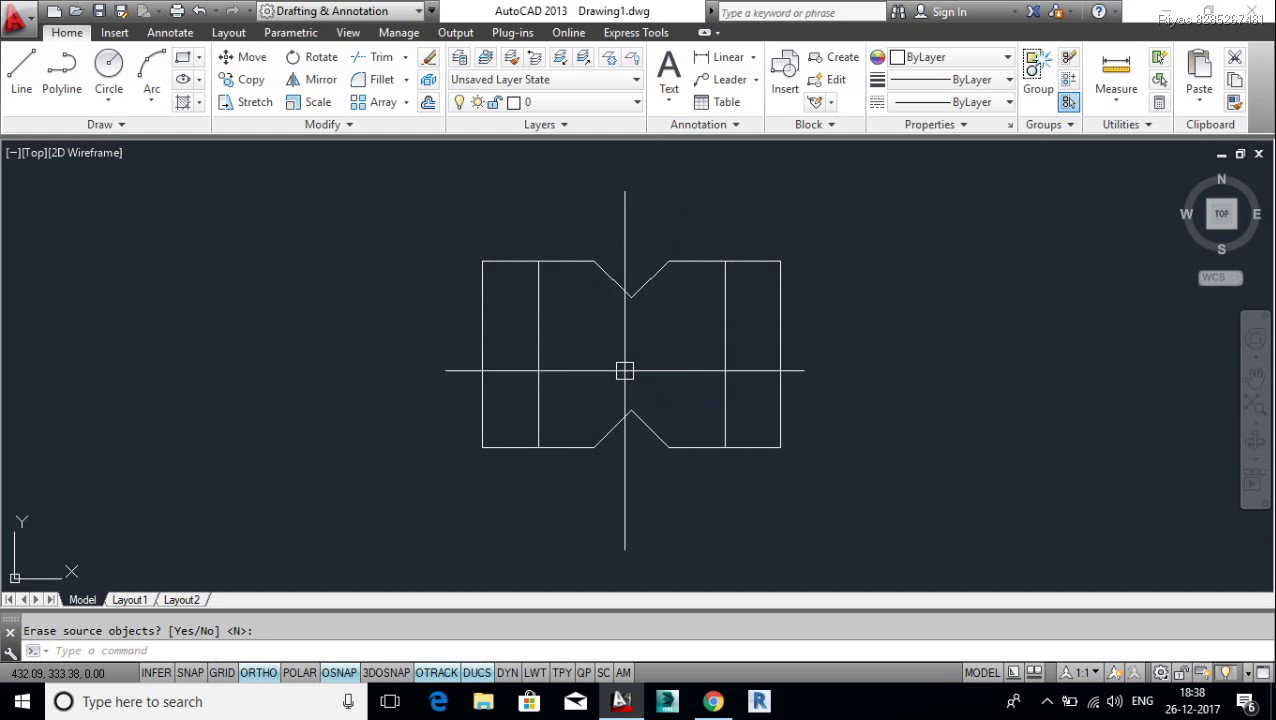
middle_drag(780, 370, 555, 373)
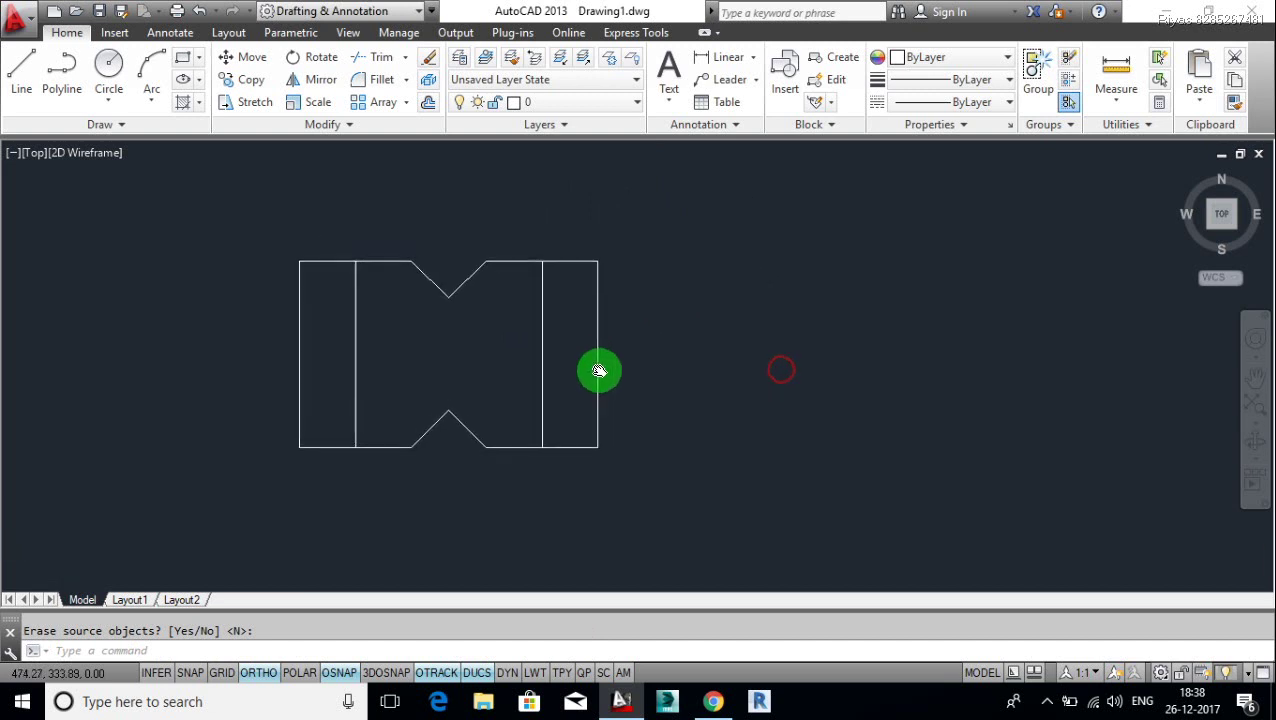
middle_drag(651, 375, 588, 335)
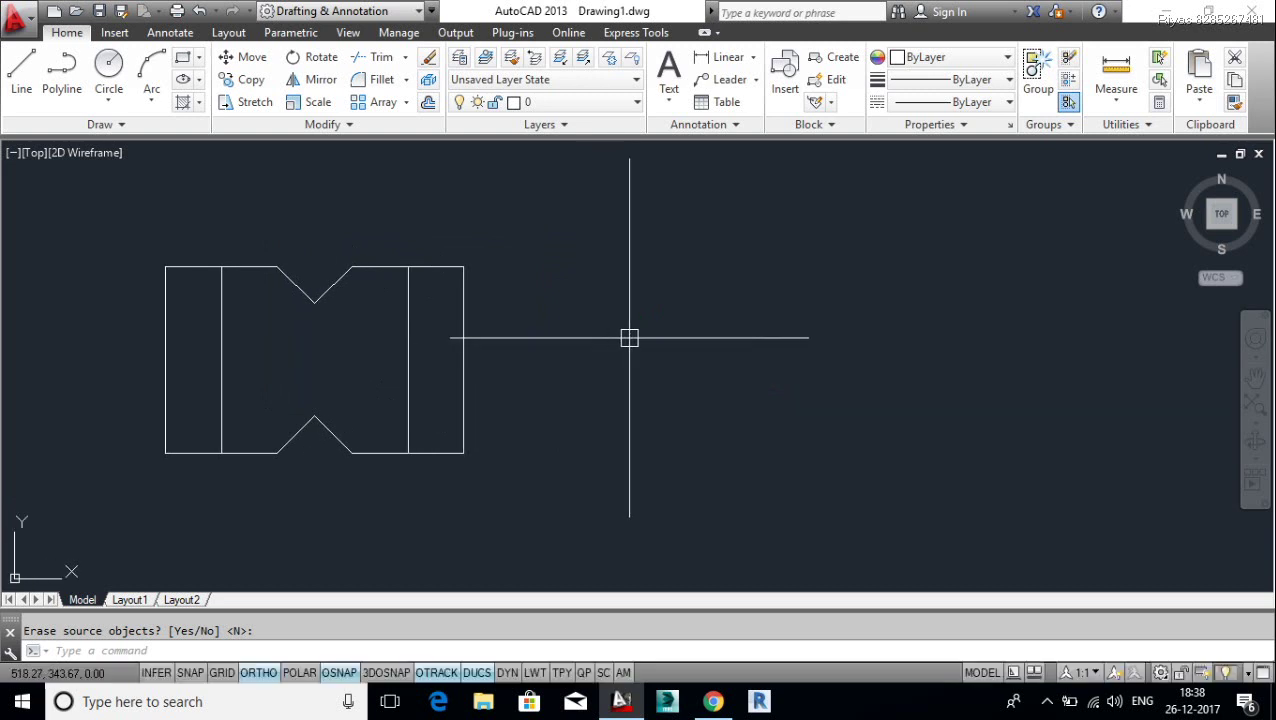
text(l)
key(Return)
Step: Draw a 14.35-long horizontal line and offset a copy 17.3 below it
click(692, 318)
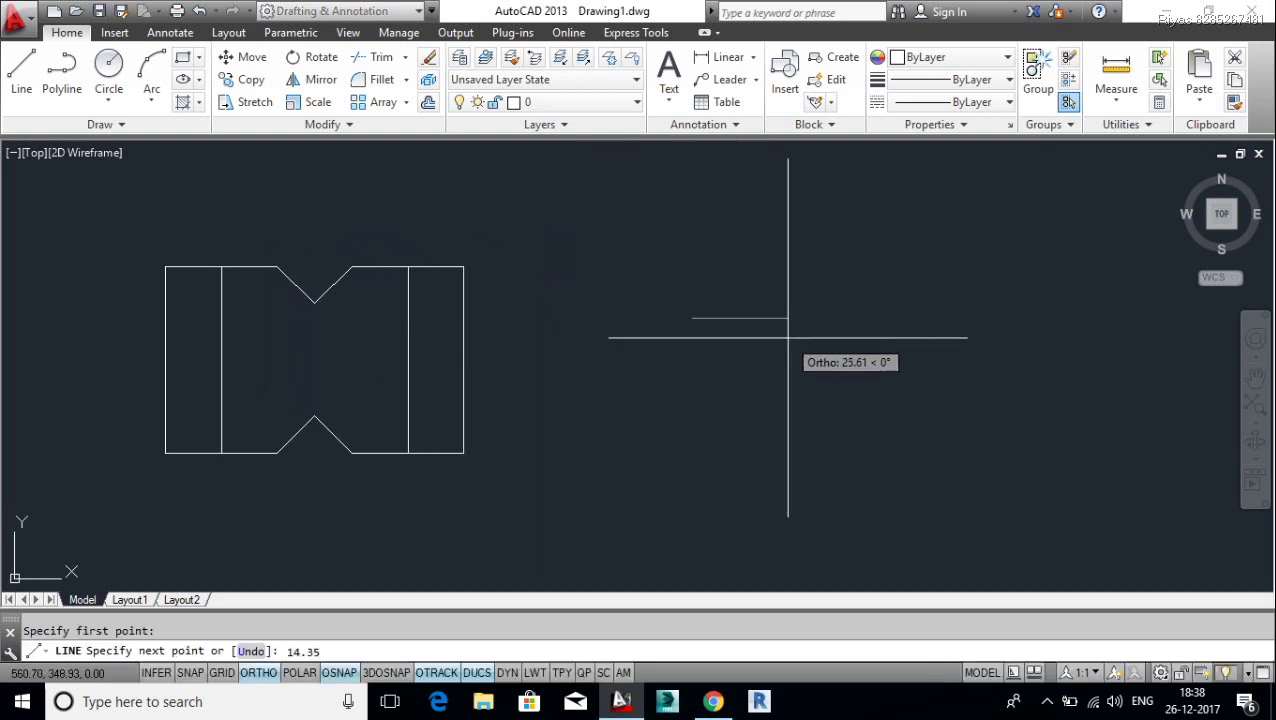
key(Return)
scroll(759, 326, up, 2)
scroll(750, 323, up, 2)
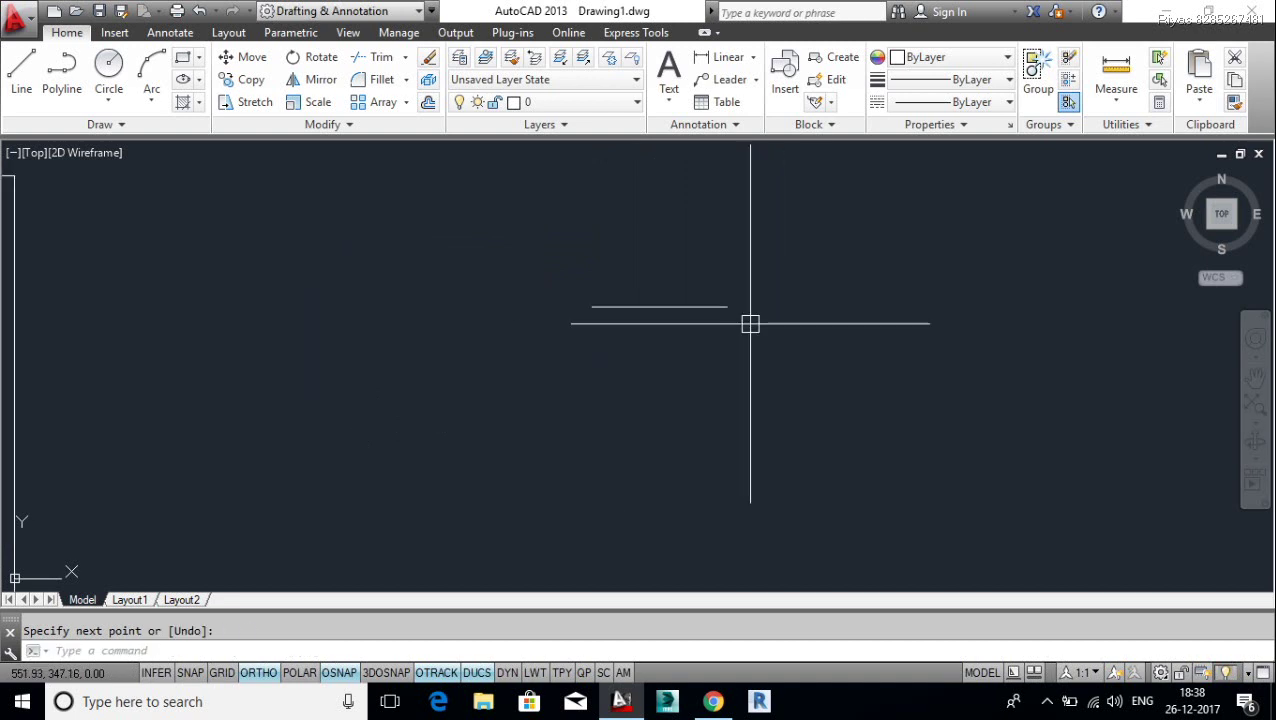
text(o)
key(Return)
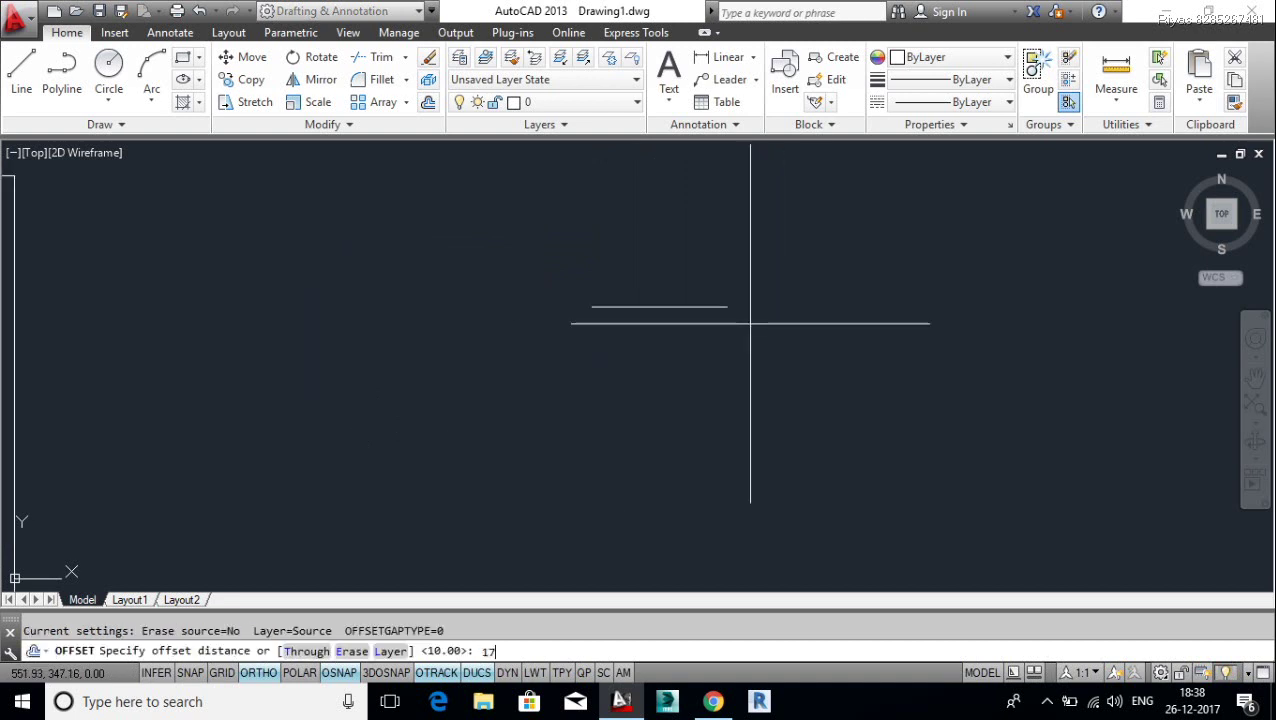
key(Return)
key(Return)
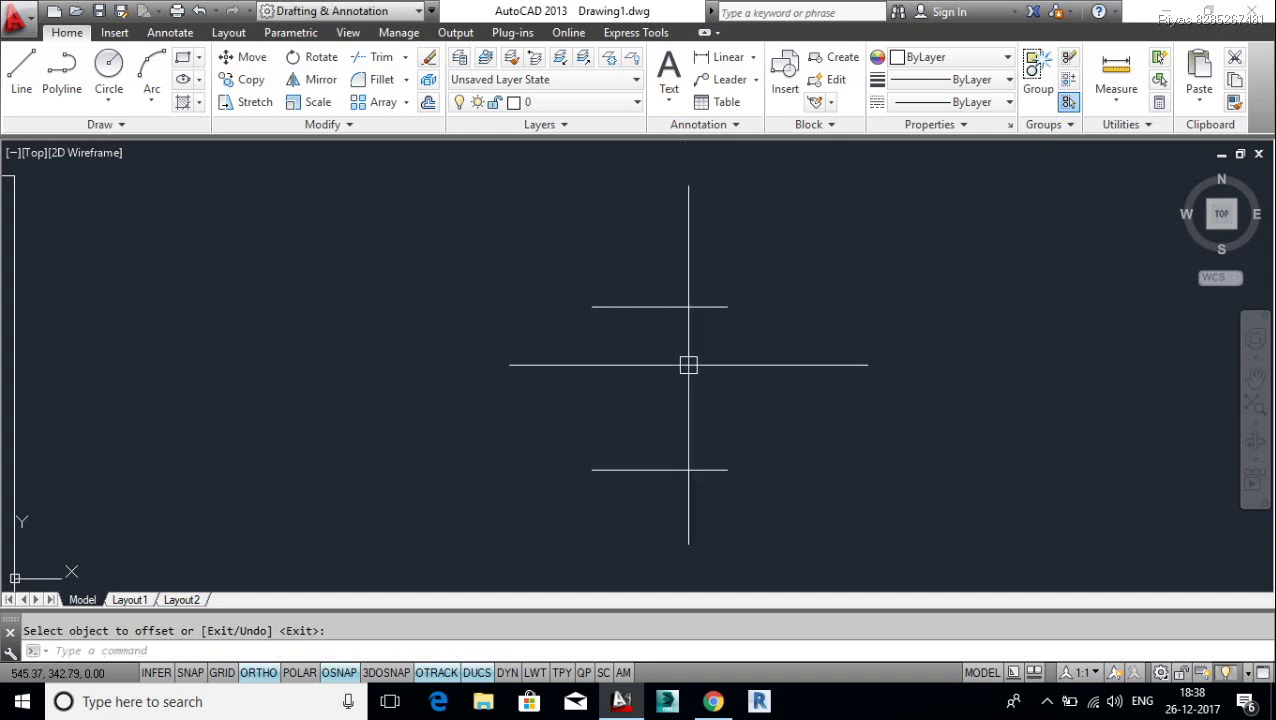
text(c)
Step: Draw two equal circles centred on the upper line's ends, meeting at its middle
key(Return)
click(591, 307)
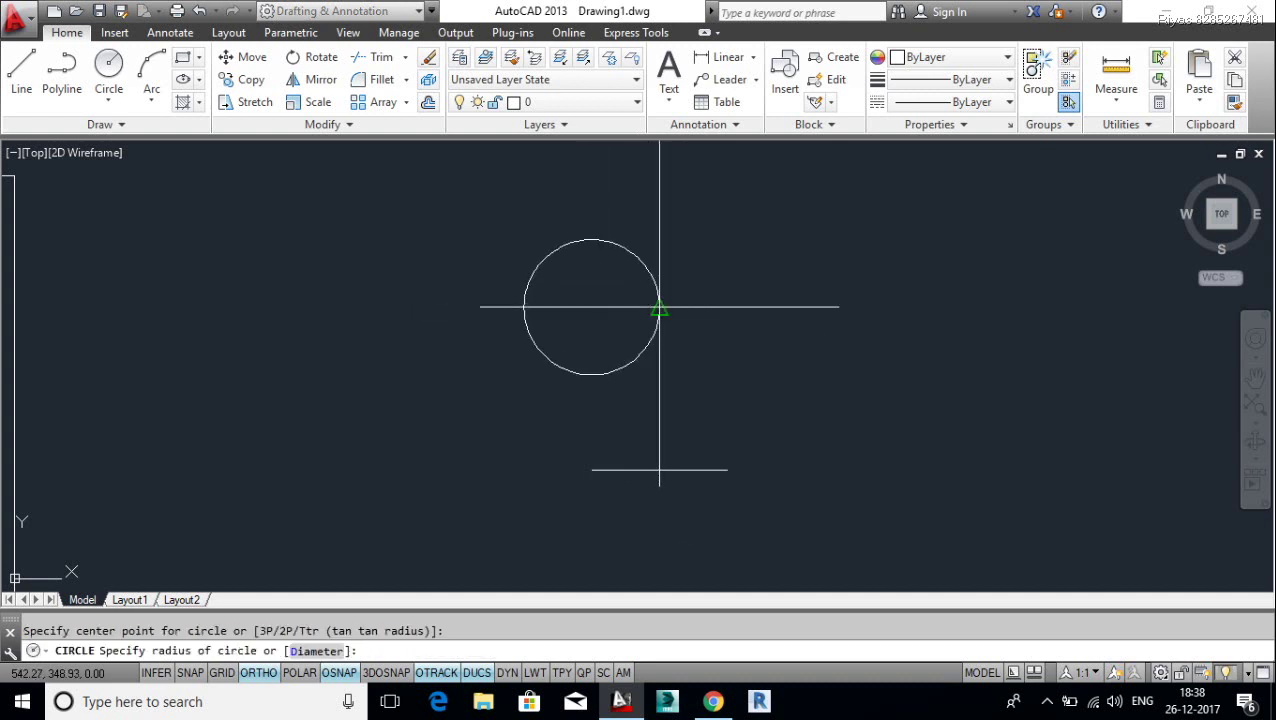
click(659, 307)
key(Return)
click(727, 307)
click(659, 307)
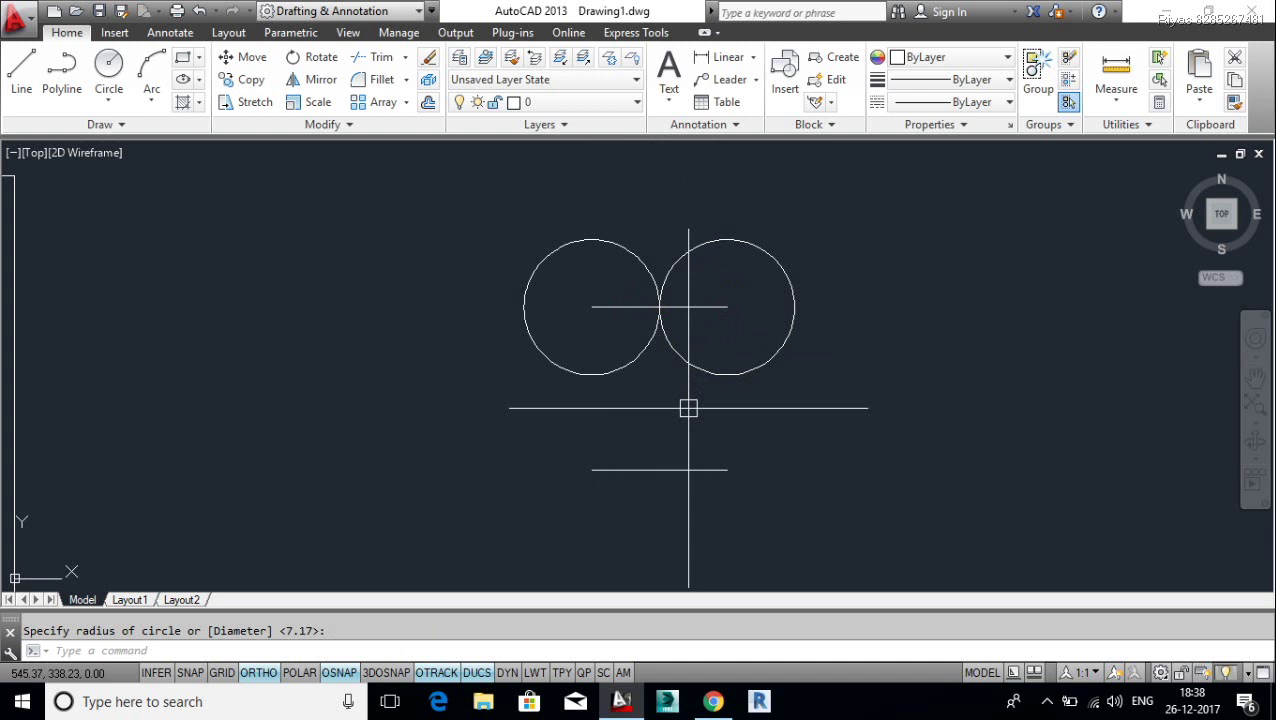
Step: Draw two lines from the lower line's midpoint tangent to the right and left circles
text(l)
key(Return)
click(659, 469)
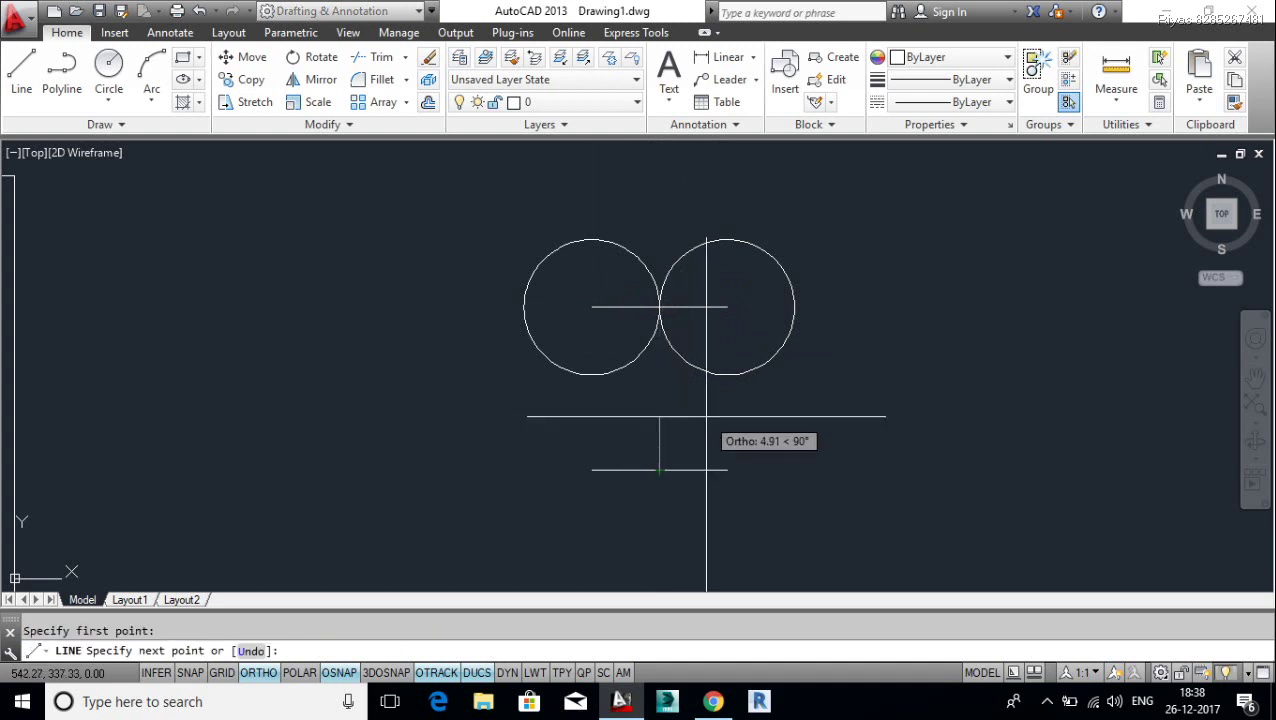
click(776, 355)
key(Return)
key(Return)
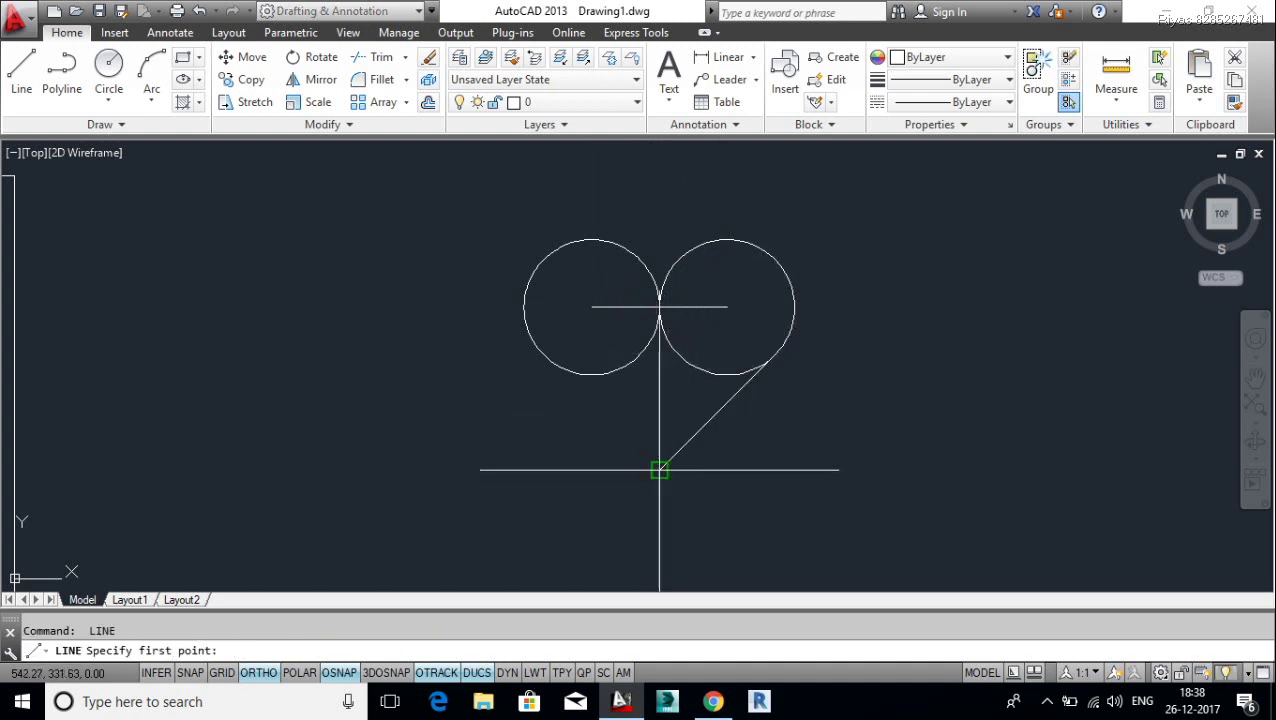
click(659, 469)
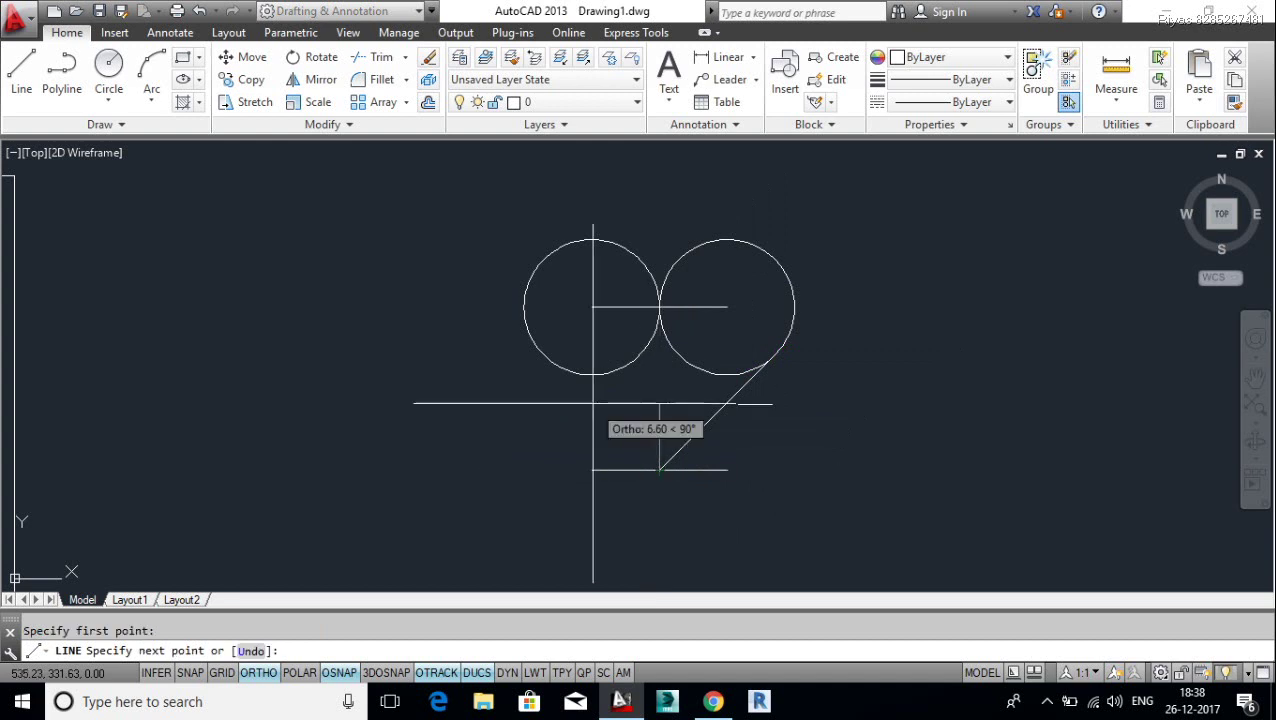
click(553, 365)
key(Return)
Step: Delete the bottom guide line, move the centre line aside and trim the heart's inner arcs
click(695, 469)
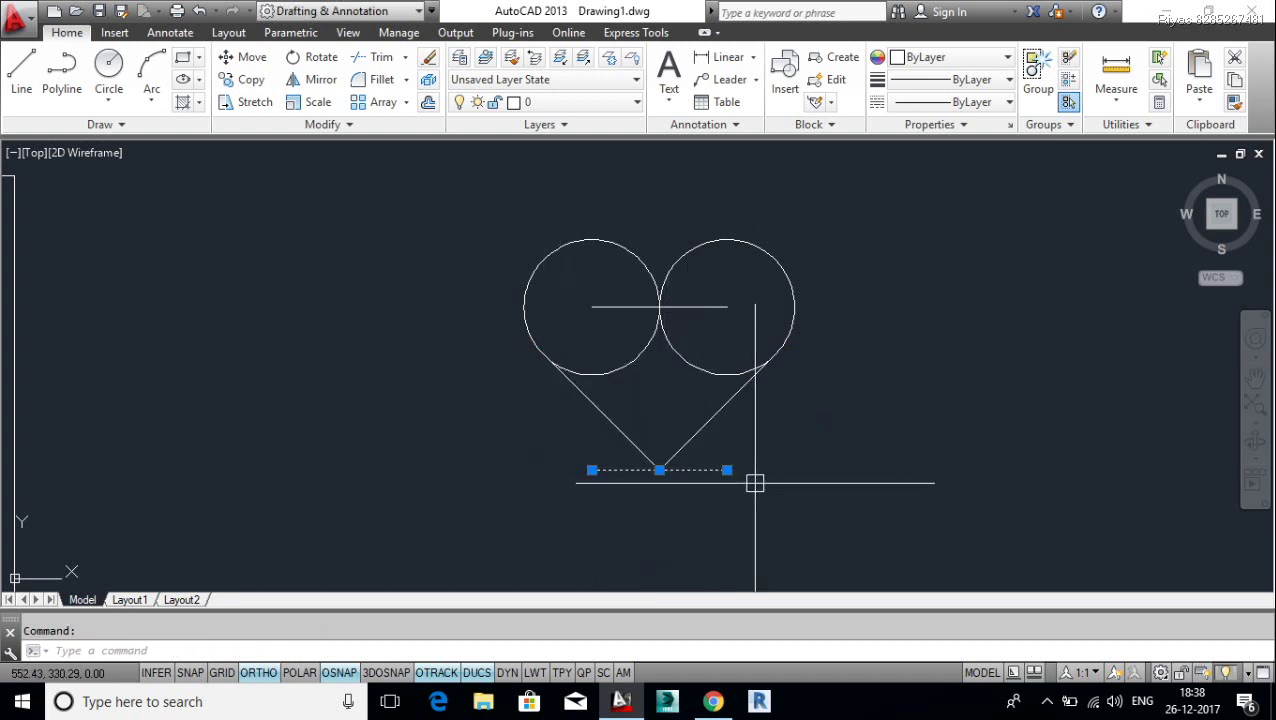
key(Delete)
click(710, 307)
key(Return)
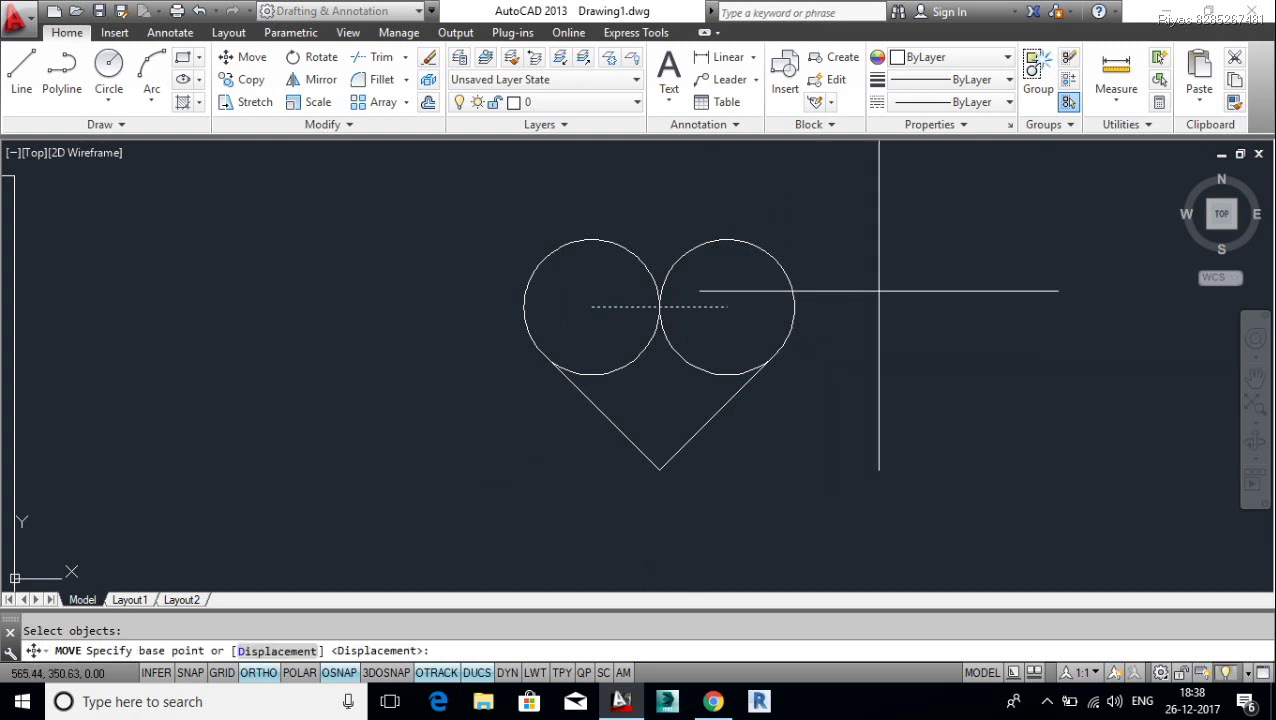
click(880, 290)
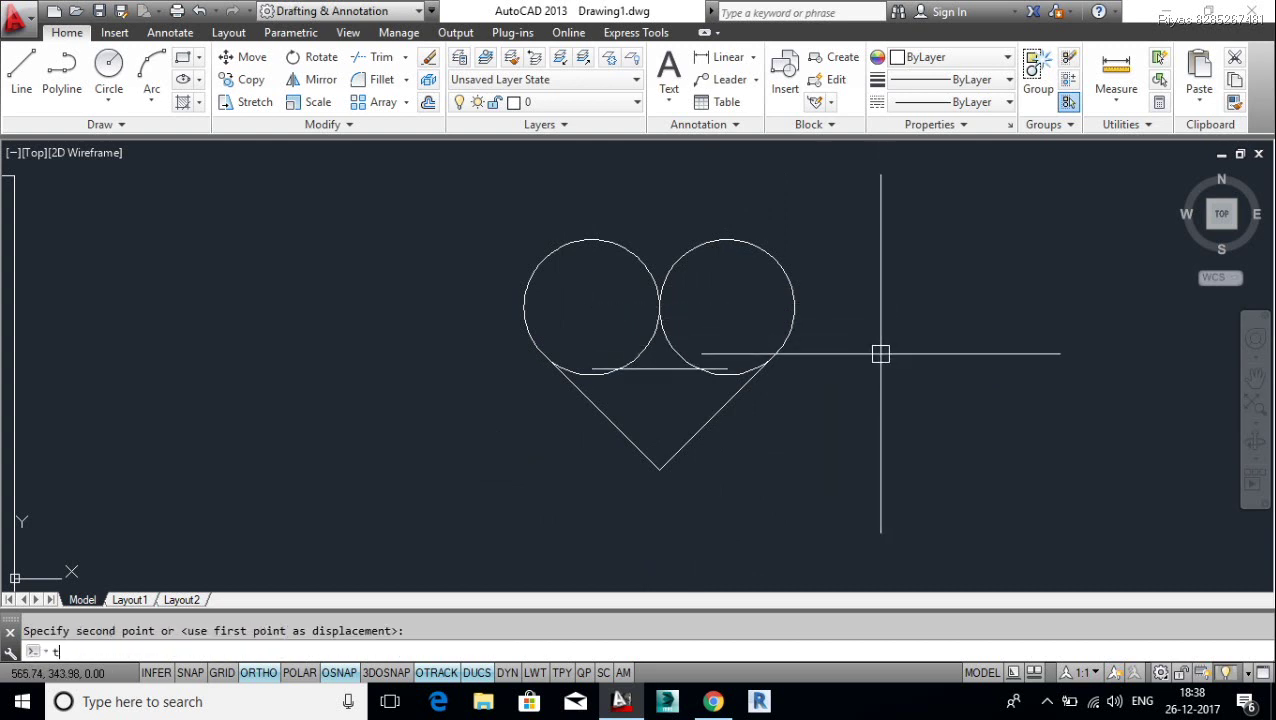
text(r)
key(Return)
key(Return)
scroll(716, 378, up, 4)
key(Escape)
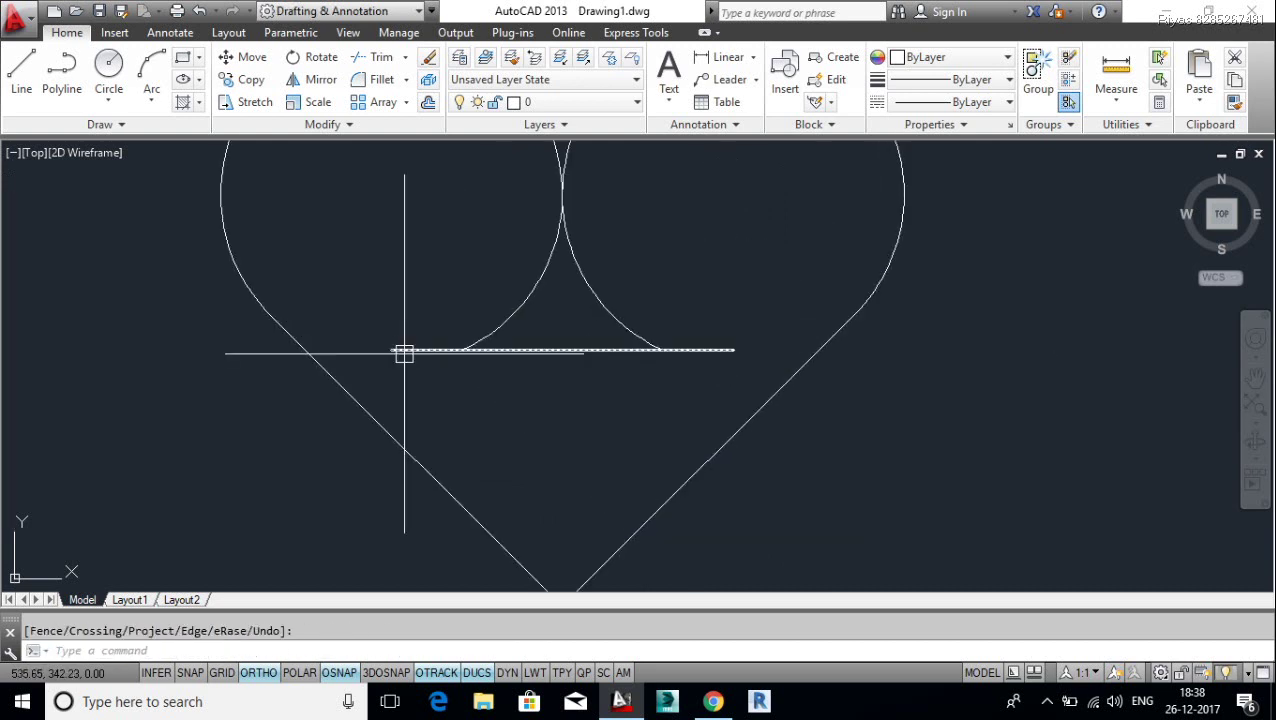
Step: Delete the leftover horizontal line and zoom to frame the block and heart
click(401, 351)
key(Delete)
scroll(700, 370, down, 10)
scroll(618, 344, up, 2)
scroll(630, 350, down, 1)
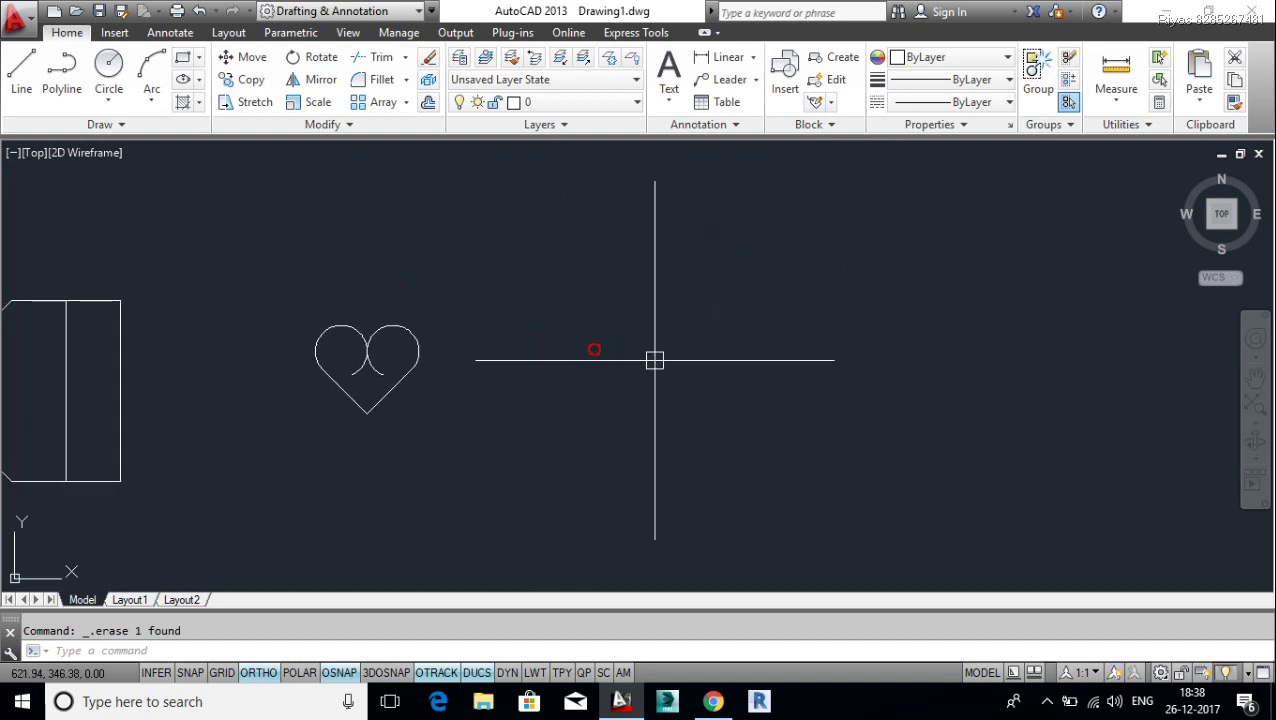
scroll(655, 360, up, 1)
scroll(650, 360, down, 2)
key(l)
key(Return)
key(Escape)
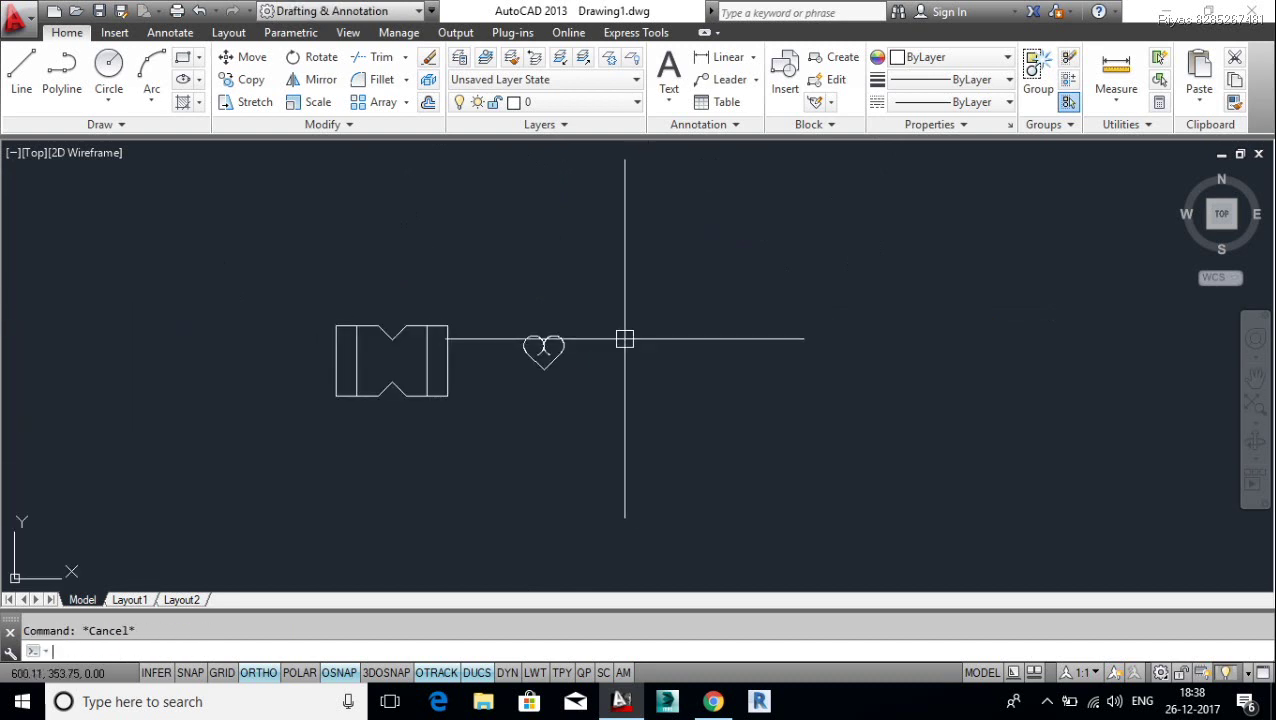
text(co)
Step: Copy the heart to the right of the original
key(Return)
click(596, 398)
click(519, 314)
key(Return)
click(522, 416)
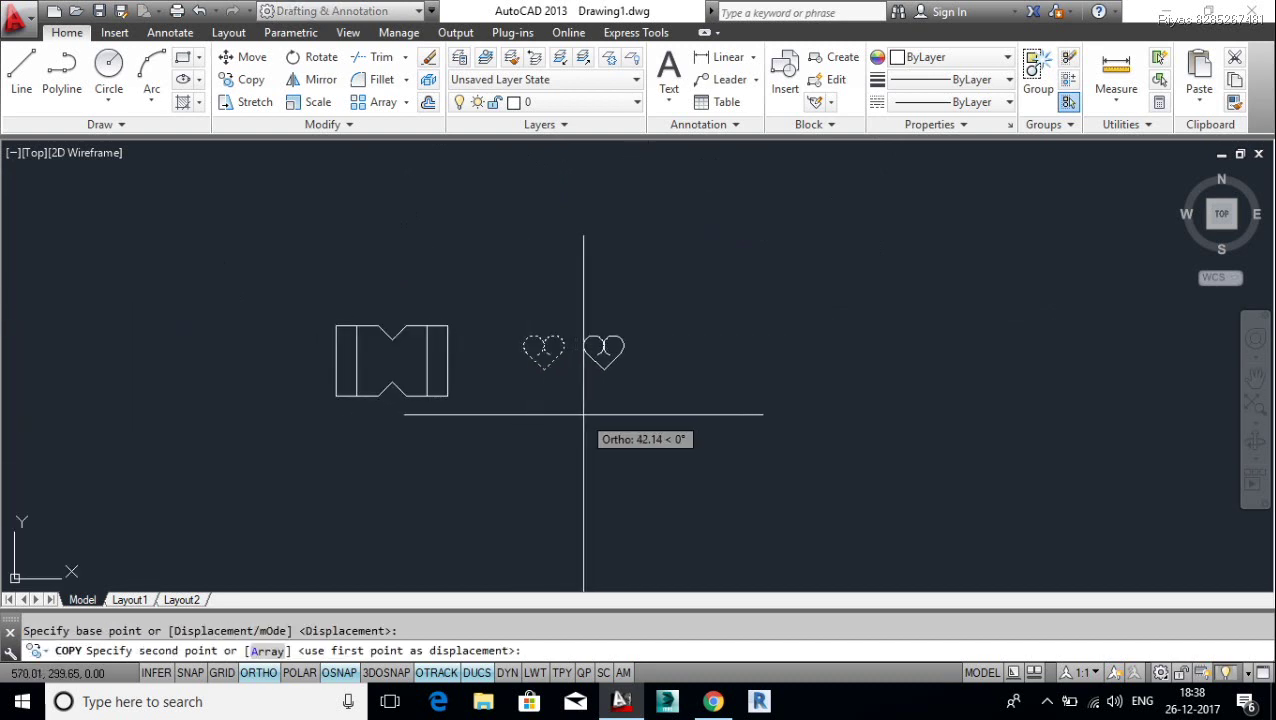
click(613, 416)
Step: Create a polar array of the copied heart centred on its tip
text(ar)
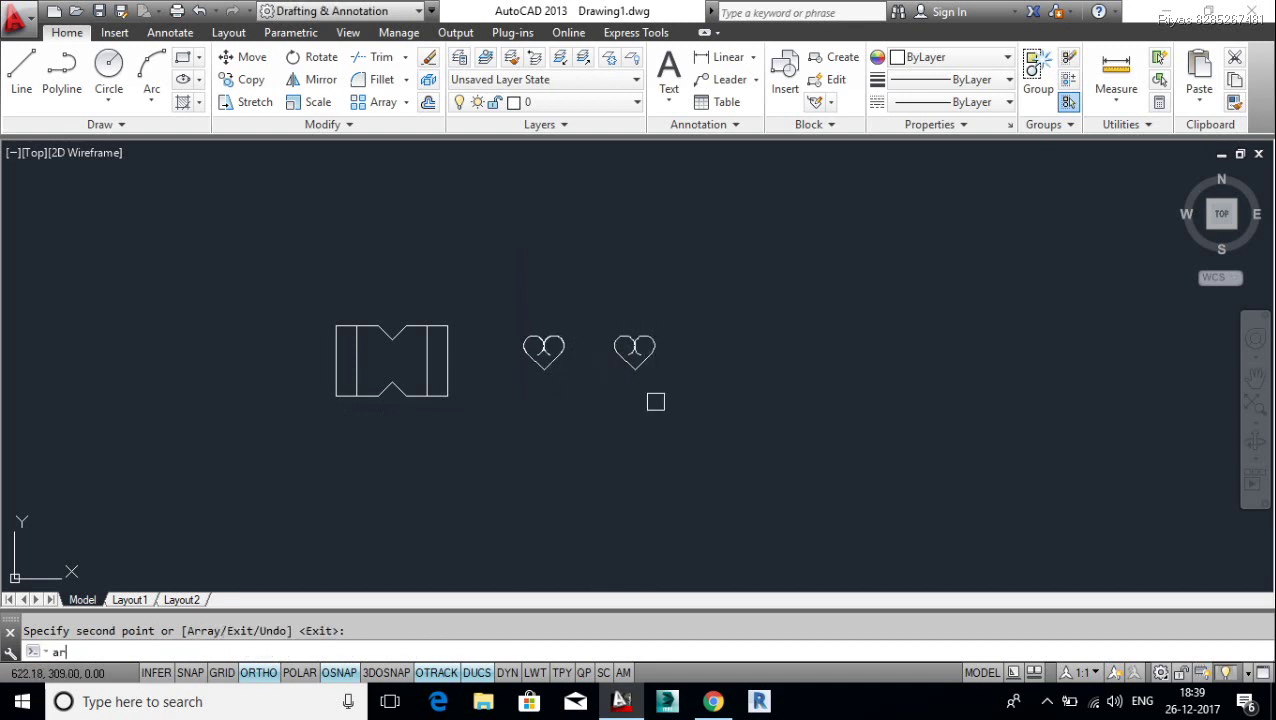
key(Return)
click(666, 410)
click(582, 318)
key(Return)
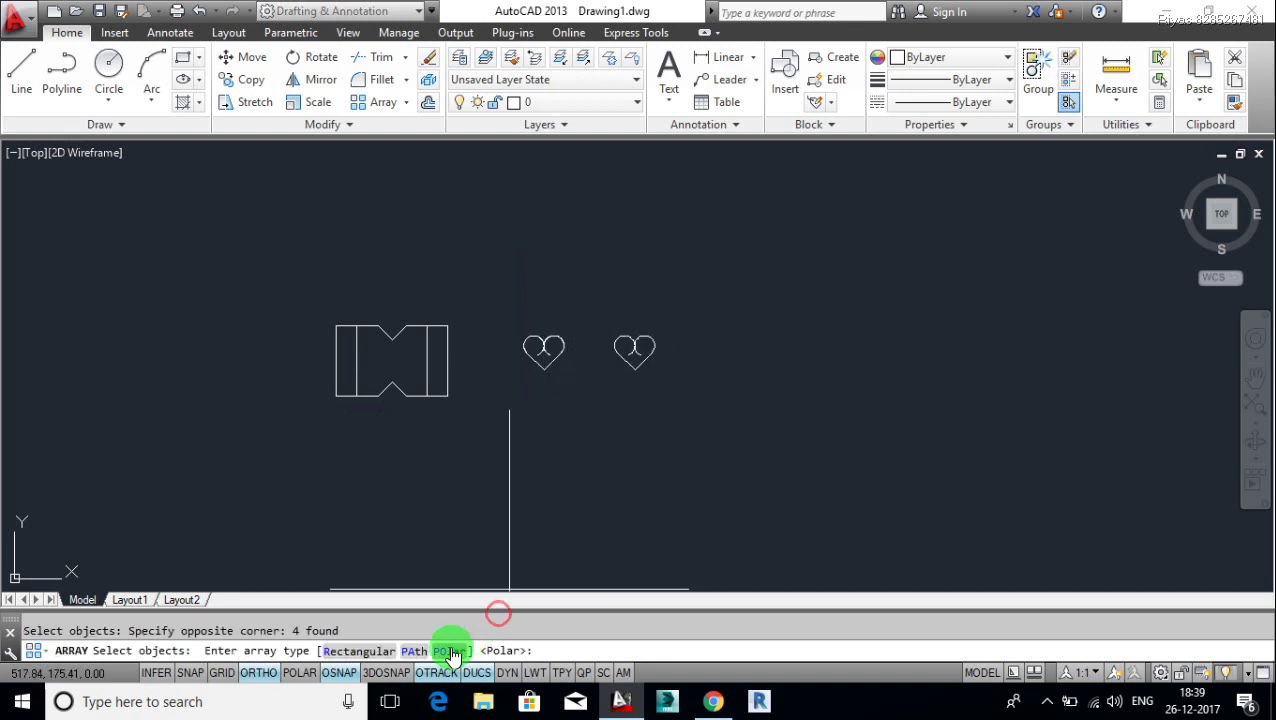
click(452, 652)
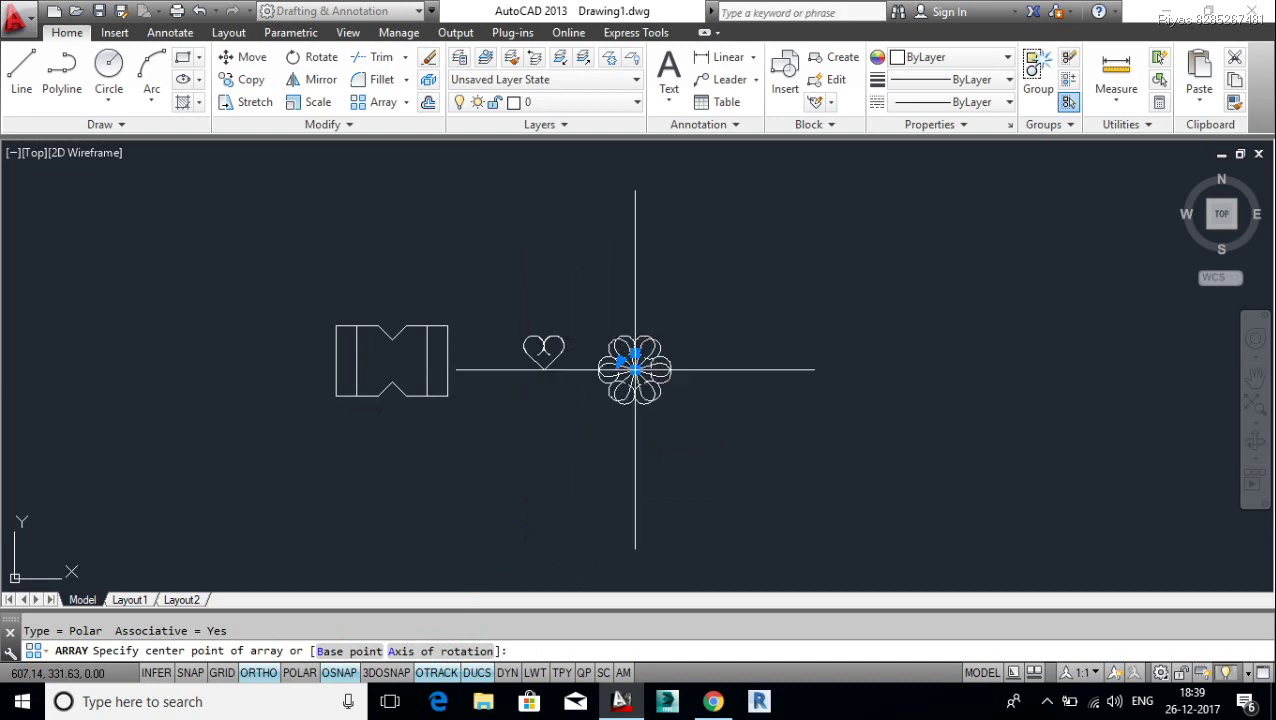
click(635, 370)
key(Escape)
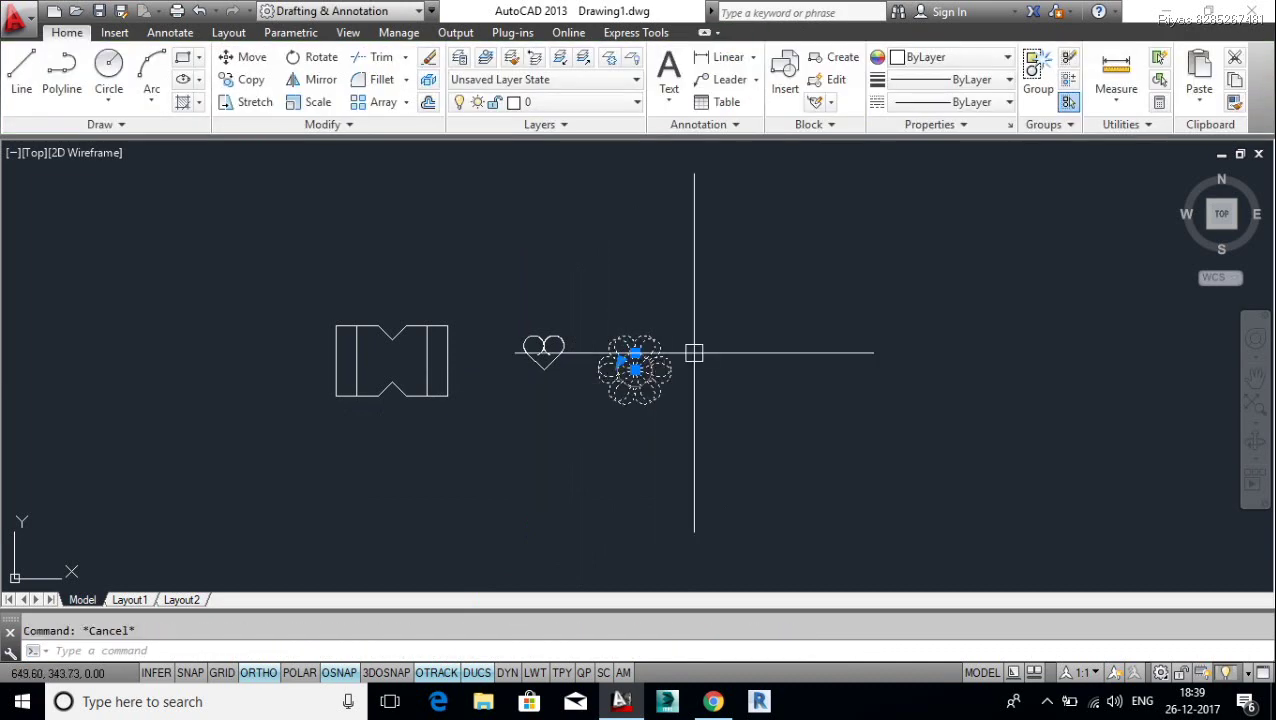
Step: Set the polar array's item count to 4 in Quick Properties
click(973, 196)
text(4)
key(Tab)
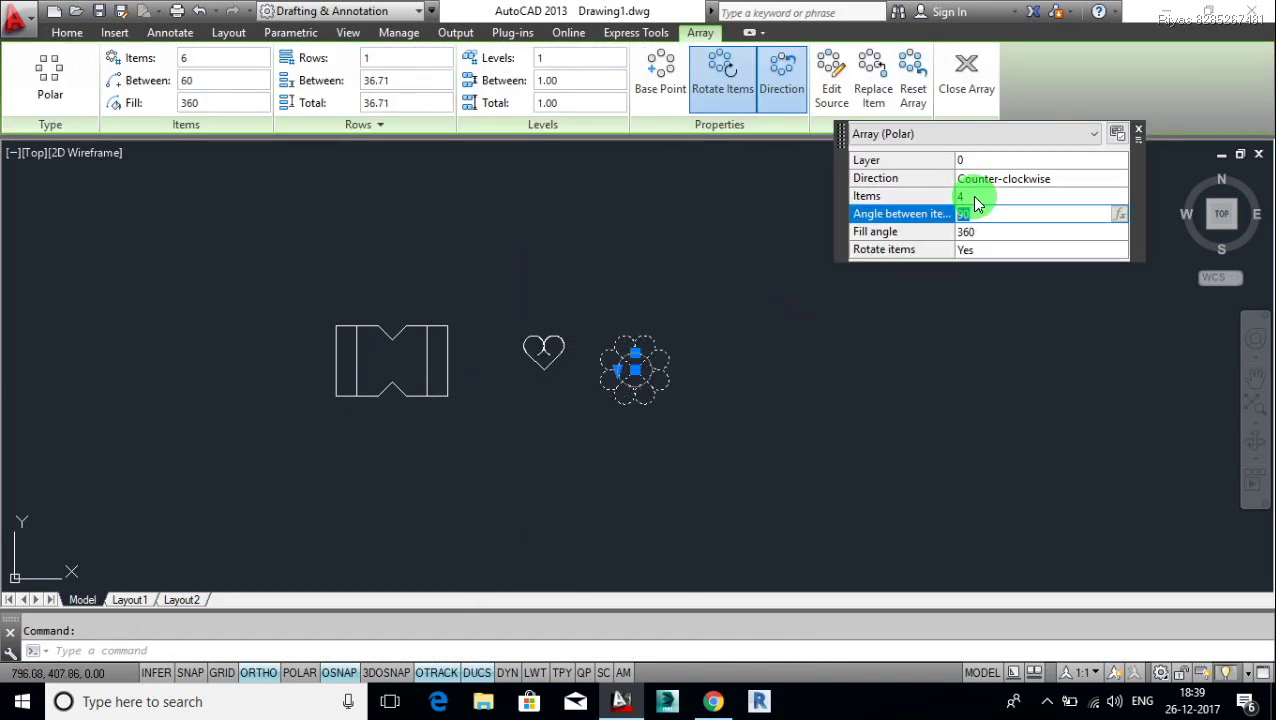
click(1141, 133)
key(Escape)
scroll(704, 350, up, 2)
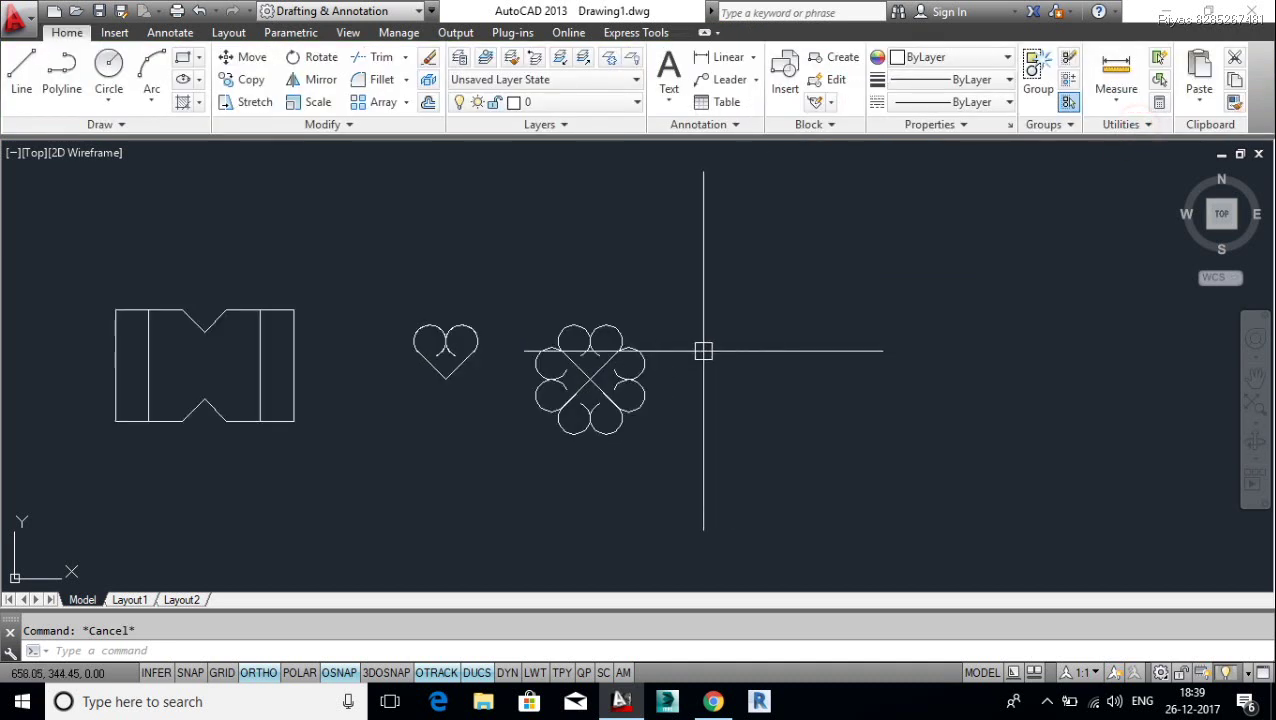
text(l)
key(Return)
Step: Draw a 100-unit vertical line to the right of the flower
click(800, 295)
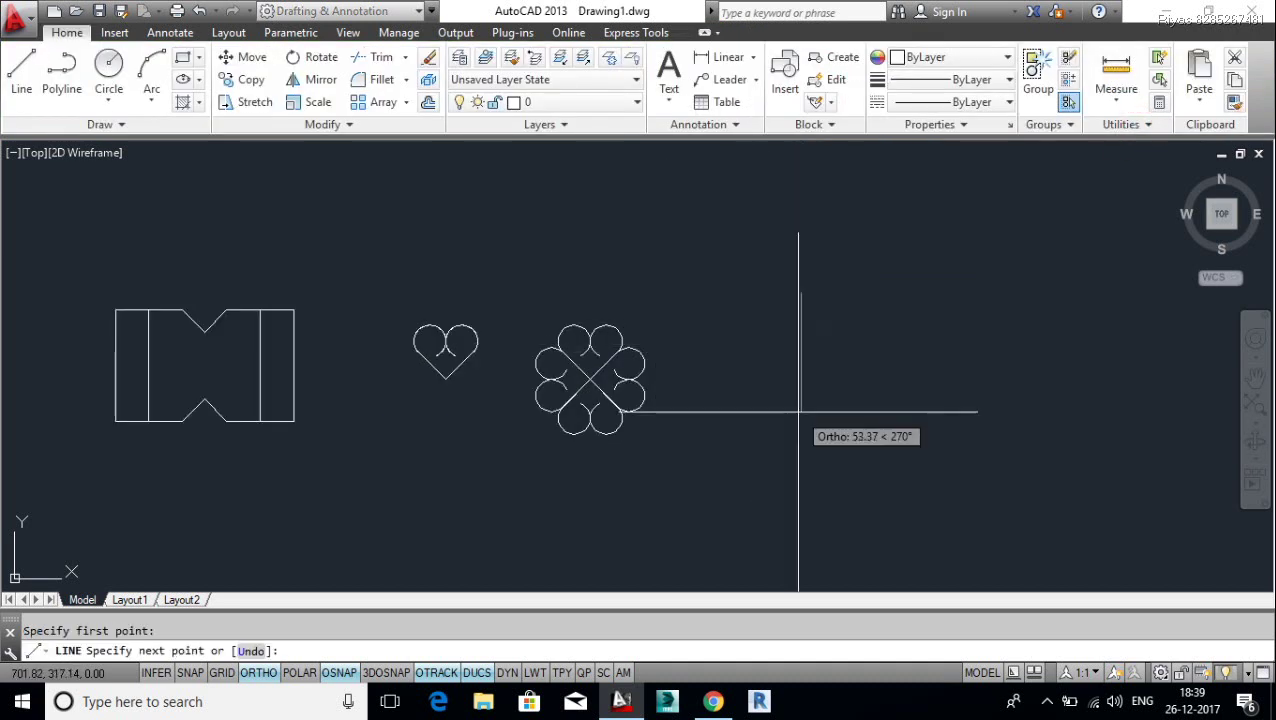
text(00)
key(Return)
key(Escape)
Step: Move the heart by its tip onto the line's bottom end
text(m)
key(Return)
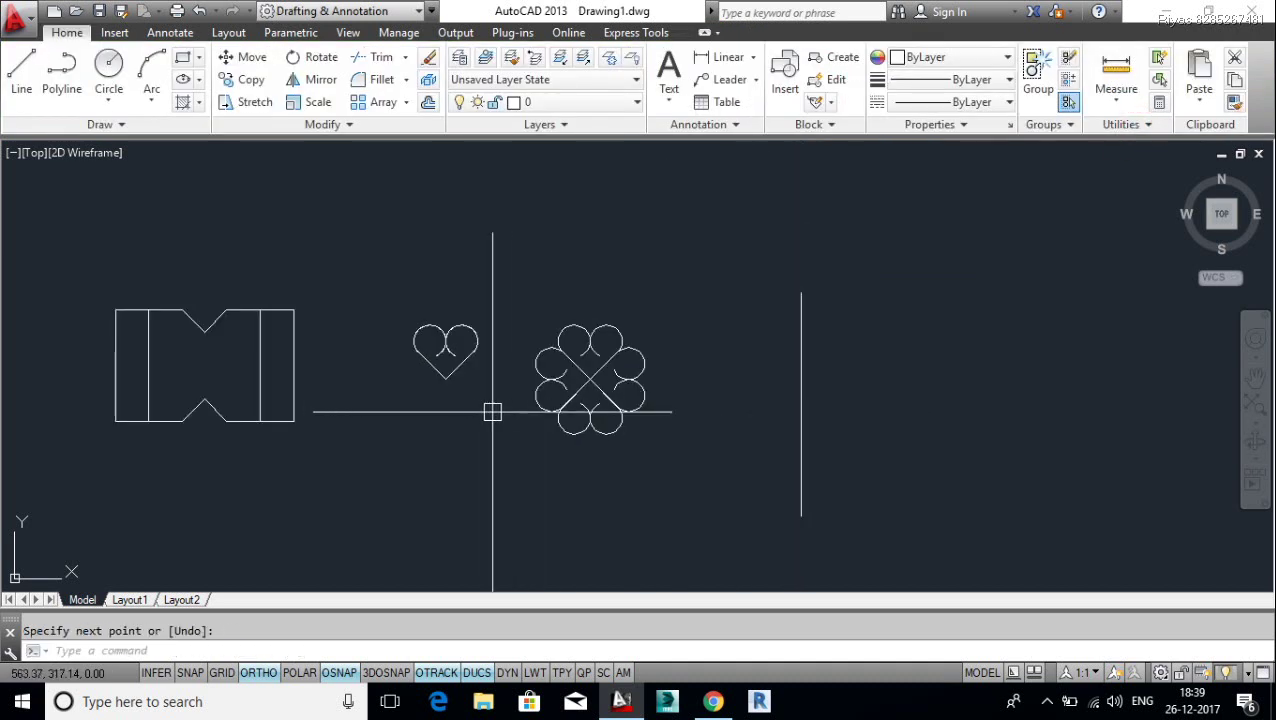
click(474, 410)
click(398, 310)
key(Return)
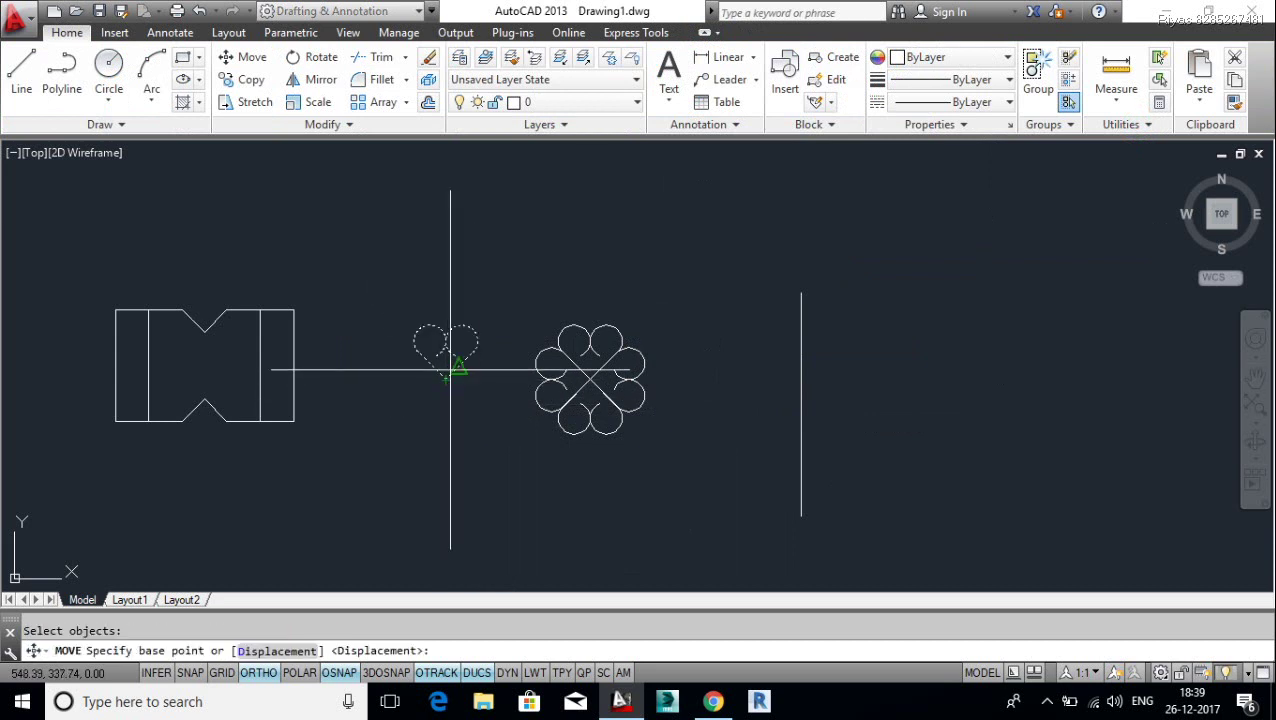
click(446, 379)
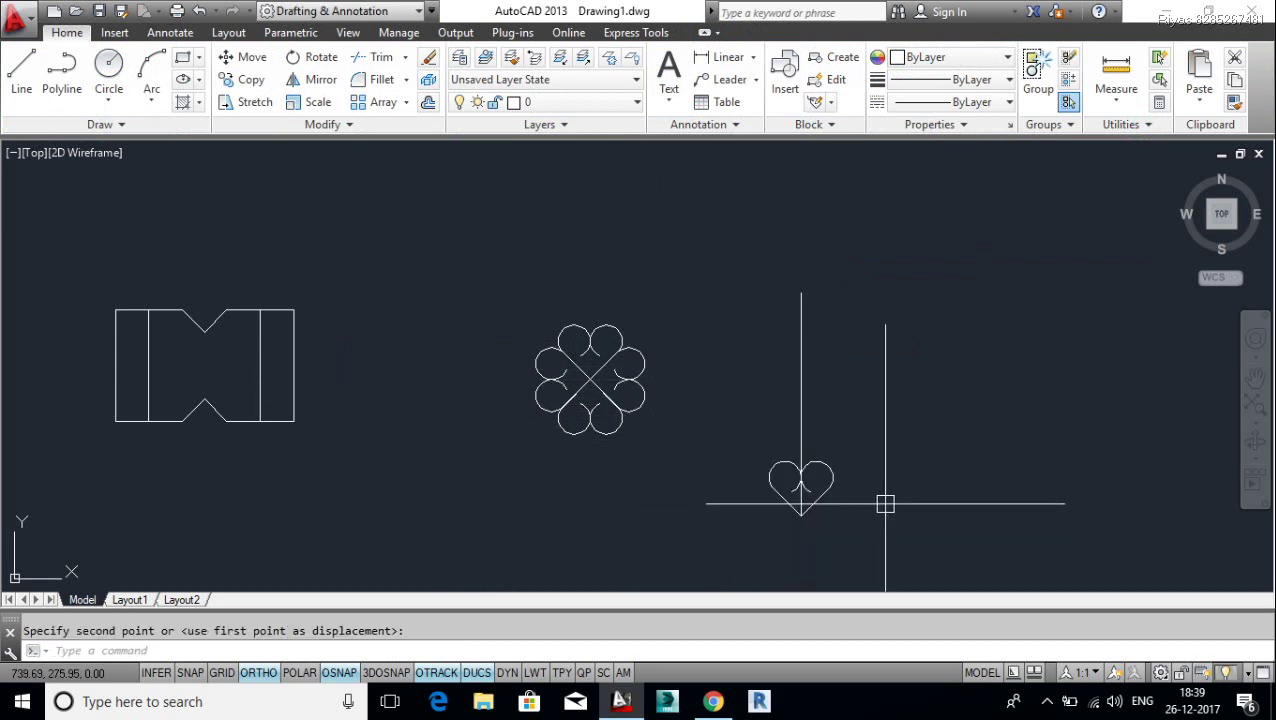
text(m)
click(800, 515)
Step: Mirror the heart about a horizontal axis through the line's midpoint, keeping the original
text(mi)
key(Return)
click(723, 432)
click(890, 555)
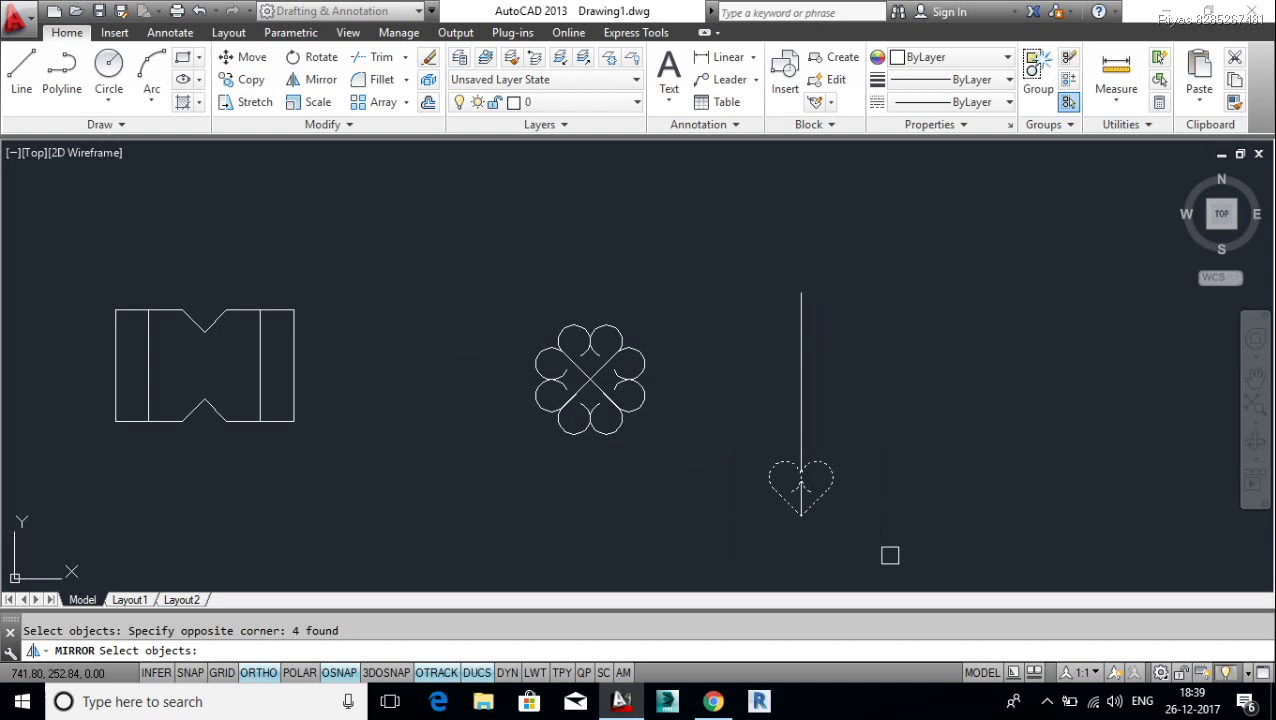
click(800, 405)
click(850, 405)
key(Return)
Step: Trim the stem line where it runs into the hearts, using all objects as cutting edges
text(tr)
key(Return)
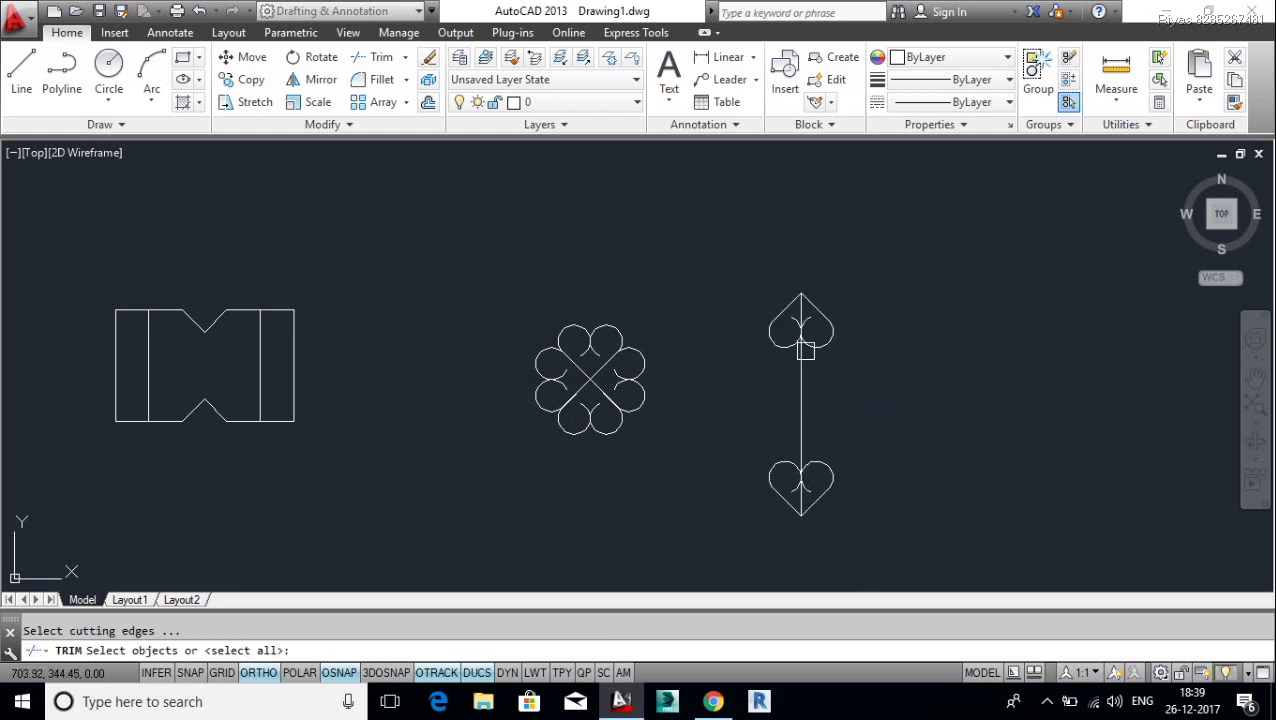
key(Return)
scroll(806, 350, up, 2)
scroll(786, 296, down, 2)
scroll(791, 487, up, 3)
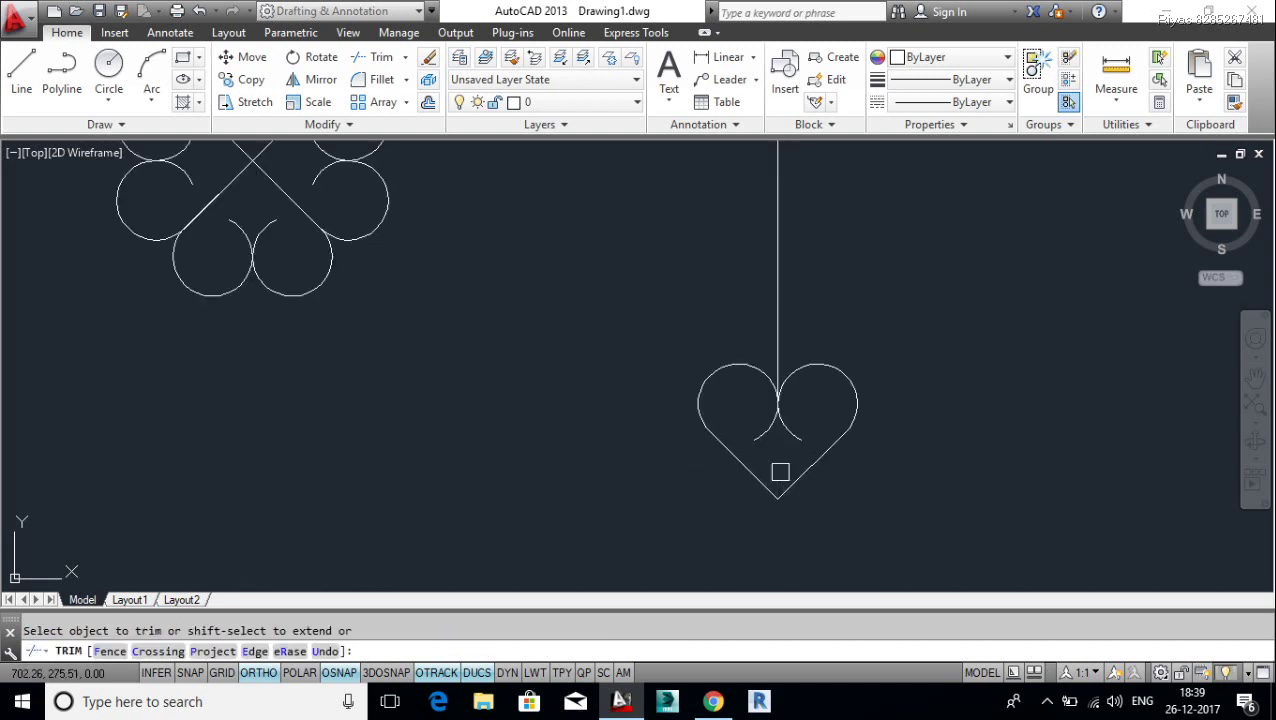
scroll(780, 472, down, 4)
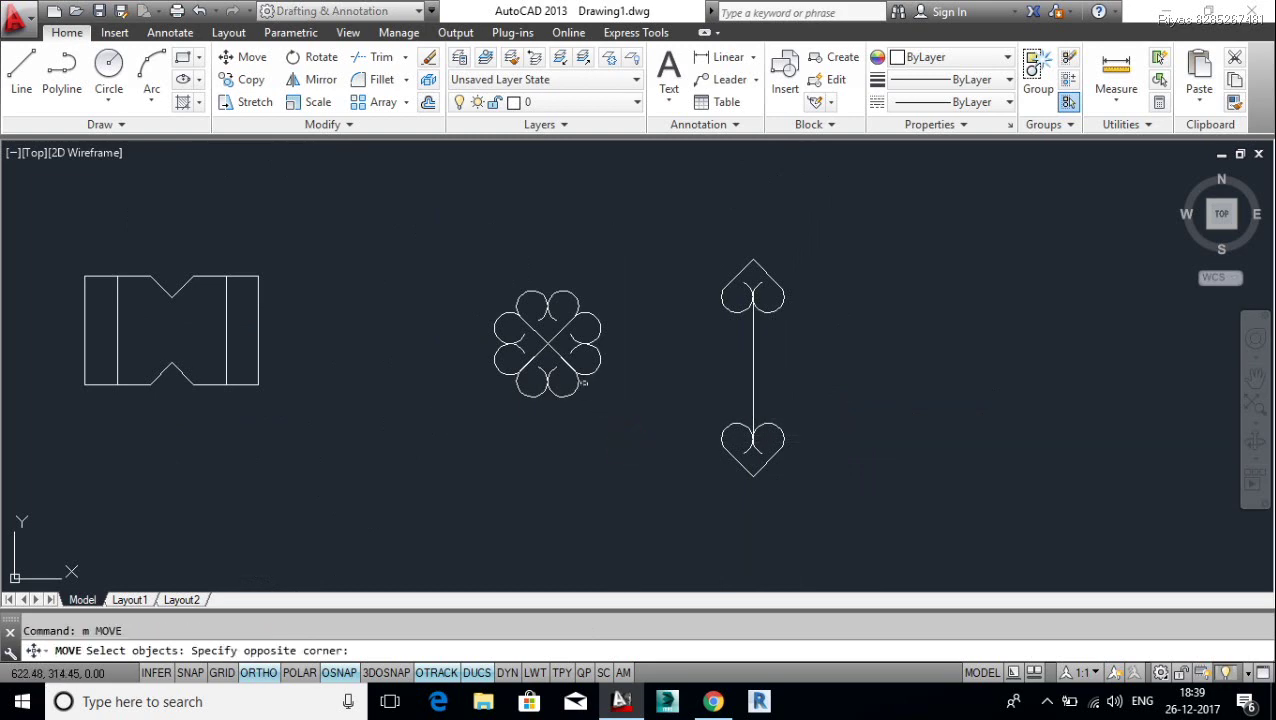
Step: Move the flower onto the middle of the heart-capped stem
click(583, 382)
key(Return)
scroll(518, 356, up, 2)
click(498, 333)
scroll(603, 381, down, 2)
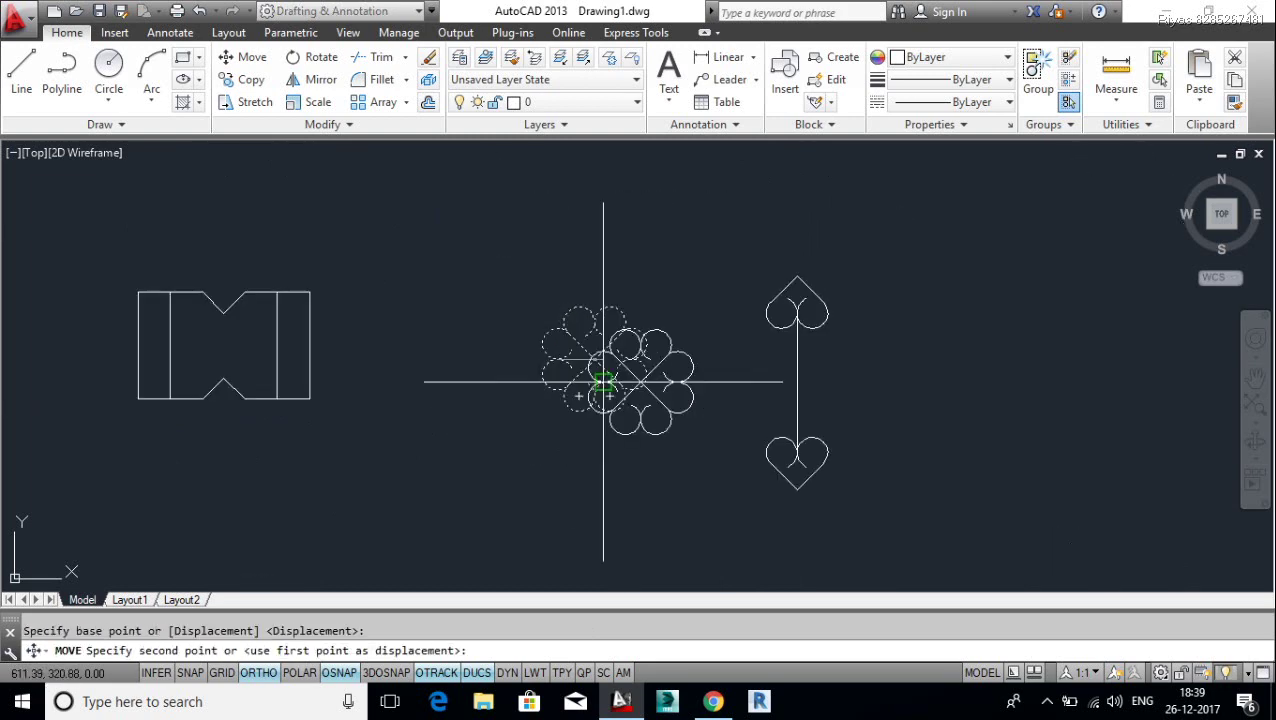
click(797, 383)
scroll(877, 375, up, 2)
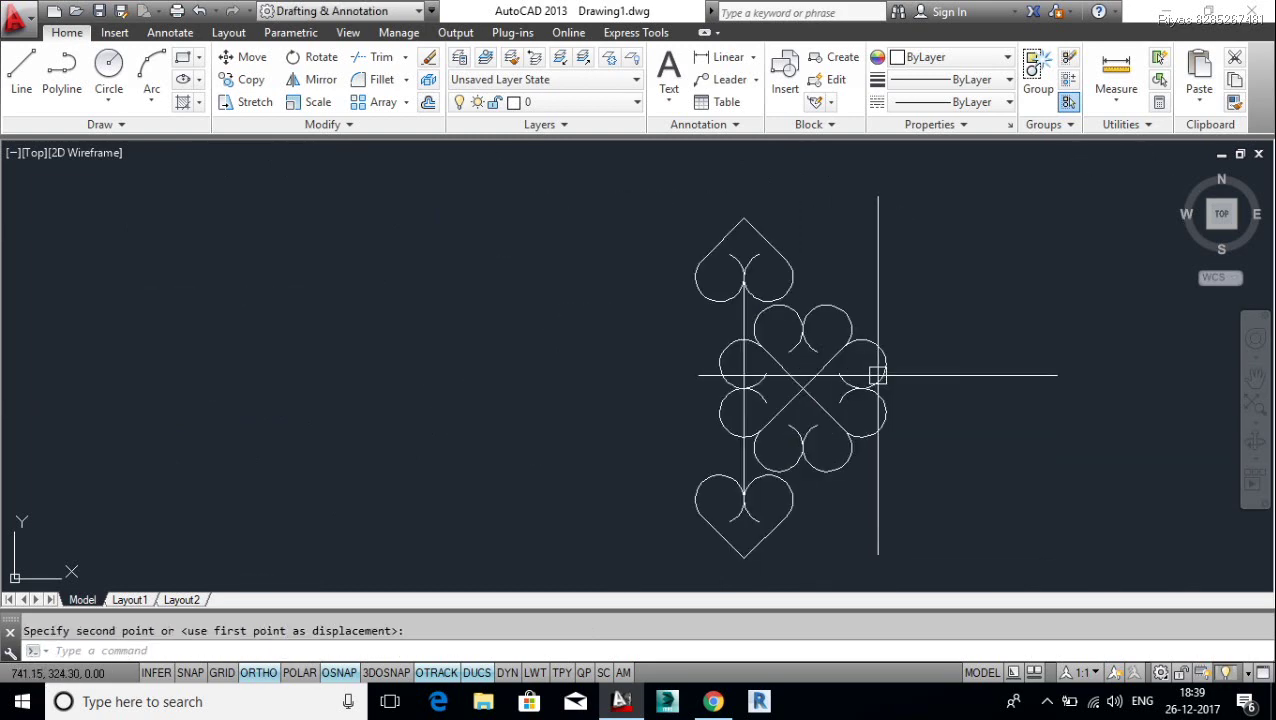
key(Return)
click(806, 378)
key(Return)
click(741, 366)
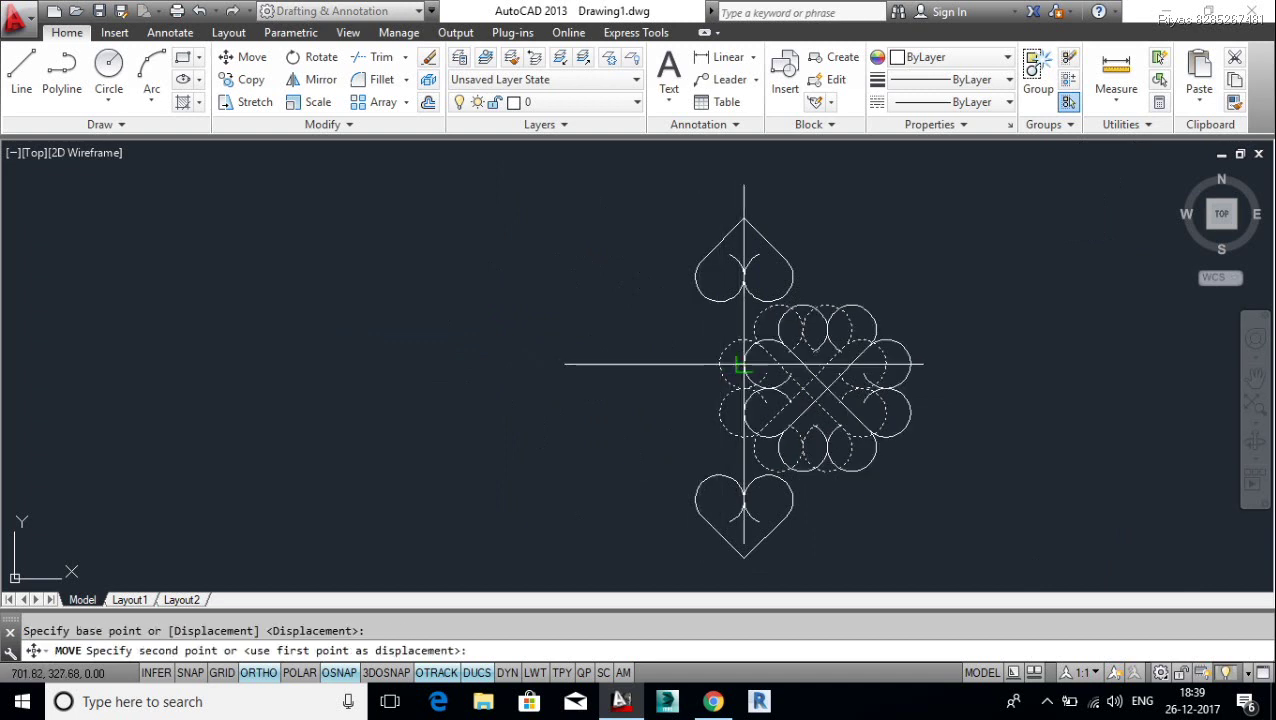
middle_drag(897, 370, 778, 377)
Step: Copy the whole heart motif three times to the right, making a row of four
text(o)
key(Return)
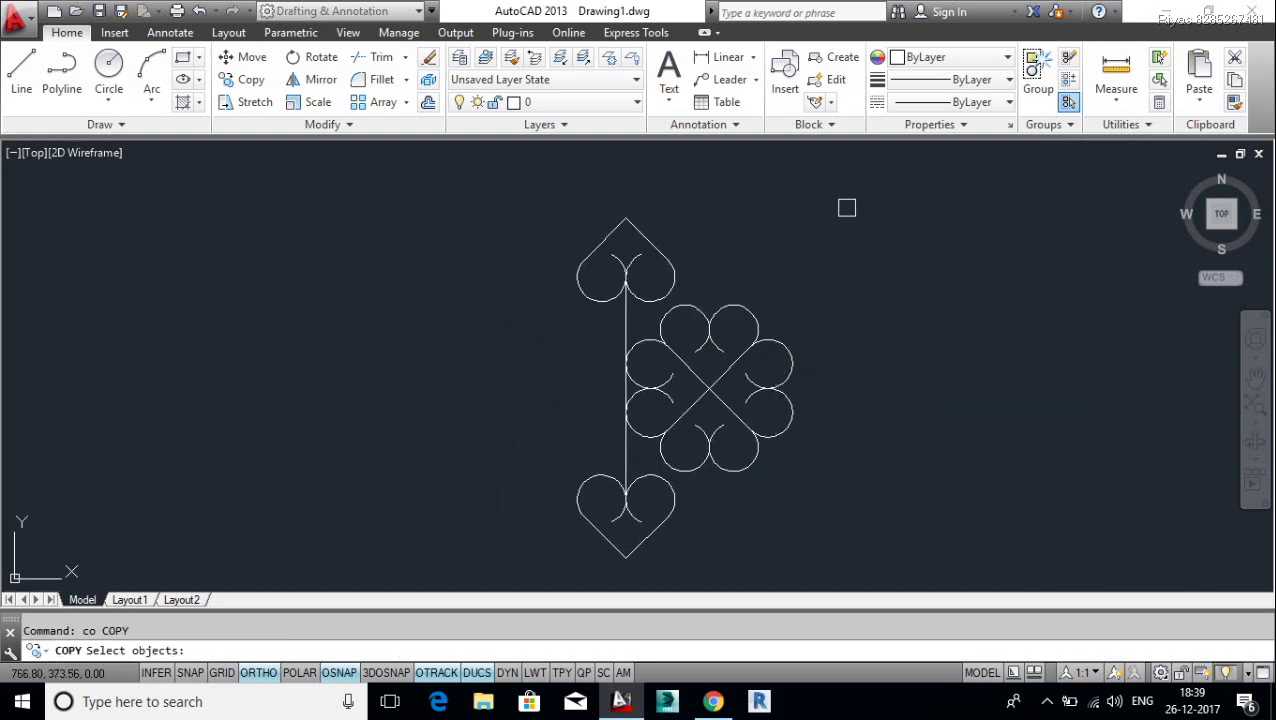
click(846, 208)
click(550, 532)
key(Return)
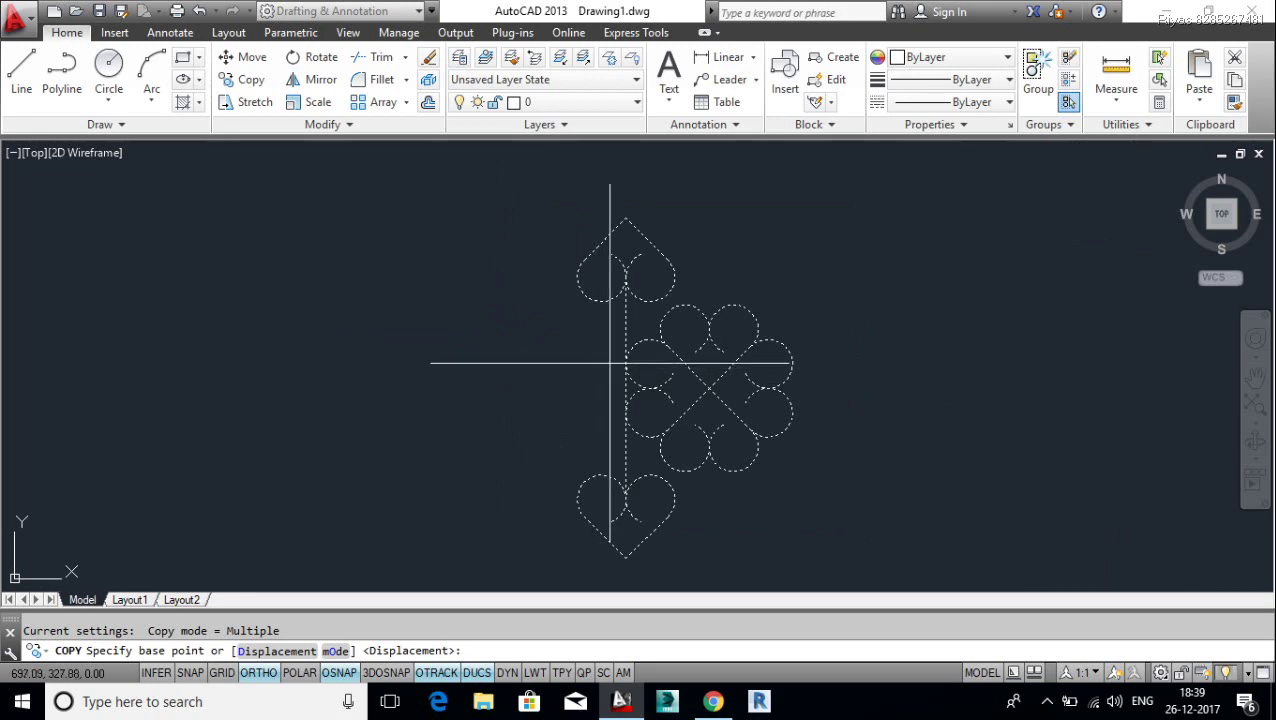
click(626, 365)
click(791, 365)
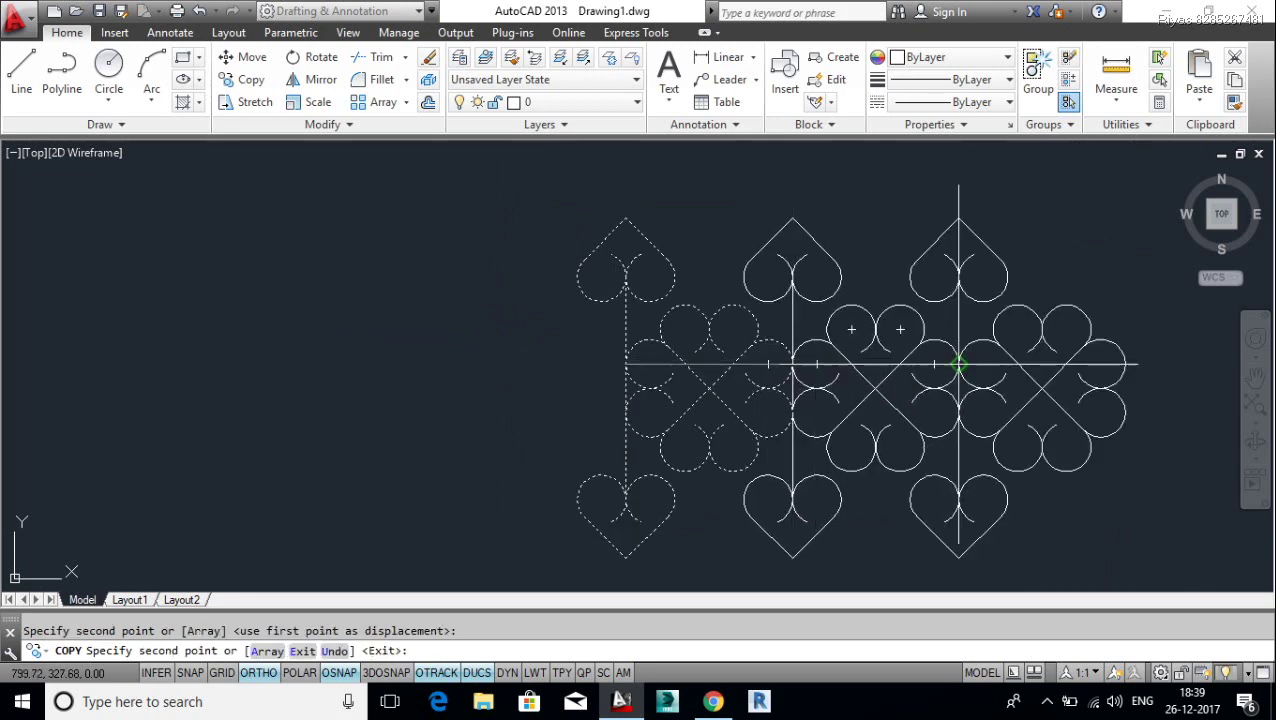
click(958, 365)
middle_drag(1120, 365, 875, 375)
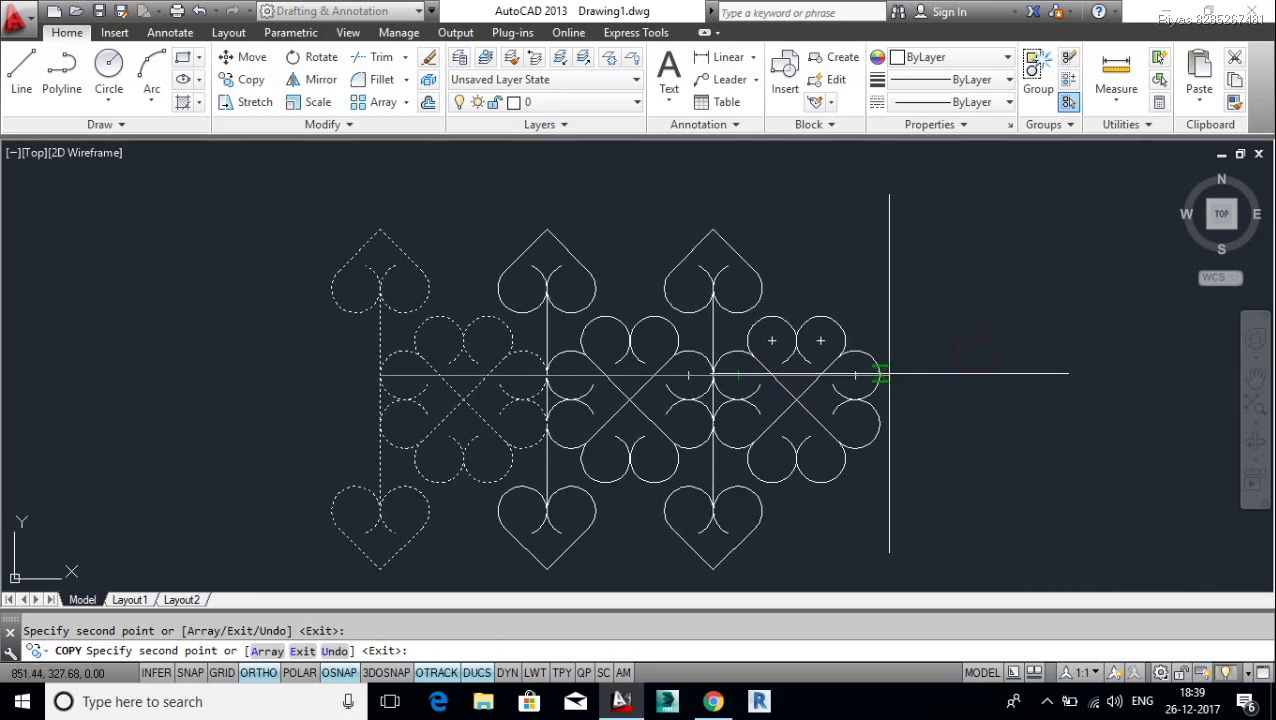
click(878, 376)
key(Return)
middle_drag(1044, 421, 1020, 402)
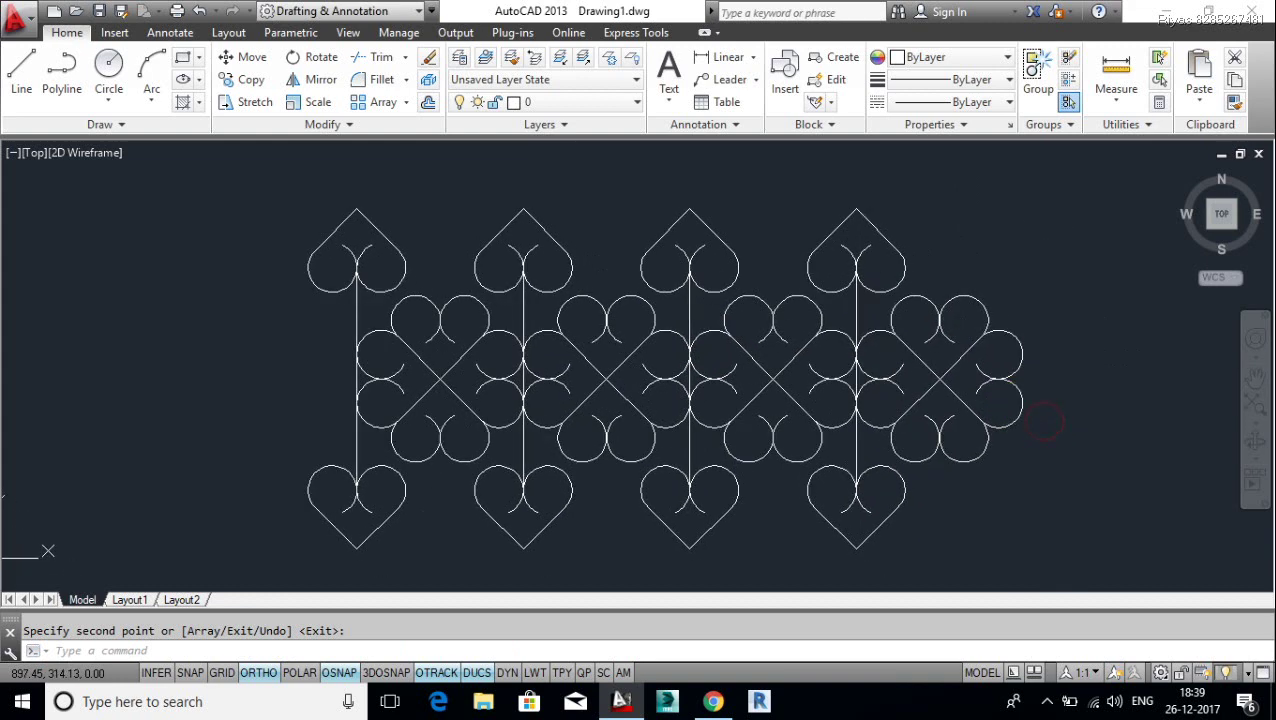
Step: Explode the rightmost flower and erase its right half, leaving a pointed tip
text(x)
key(Return)
click(958, 457)
click(958, 457)
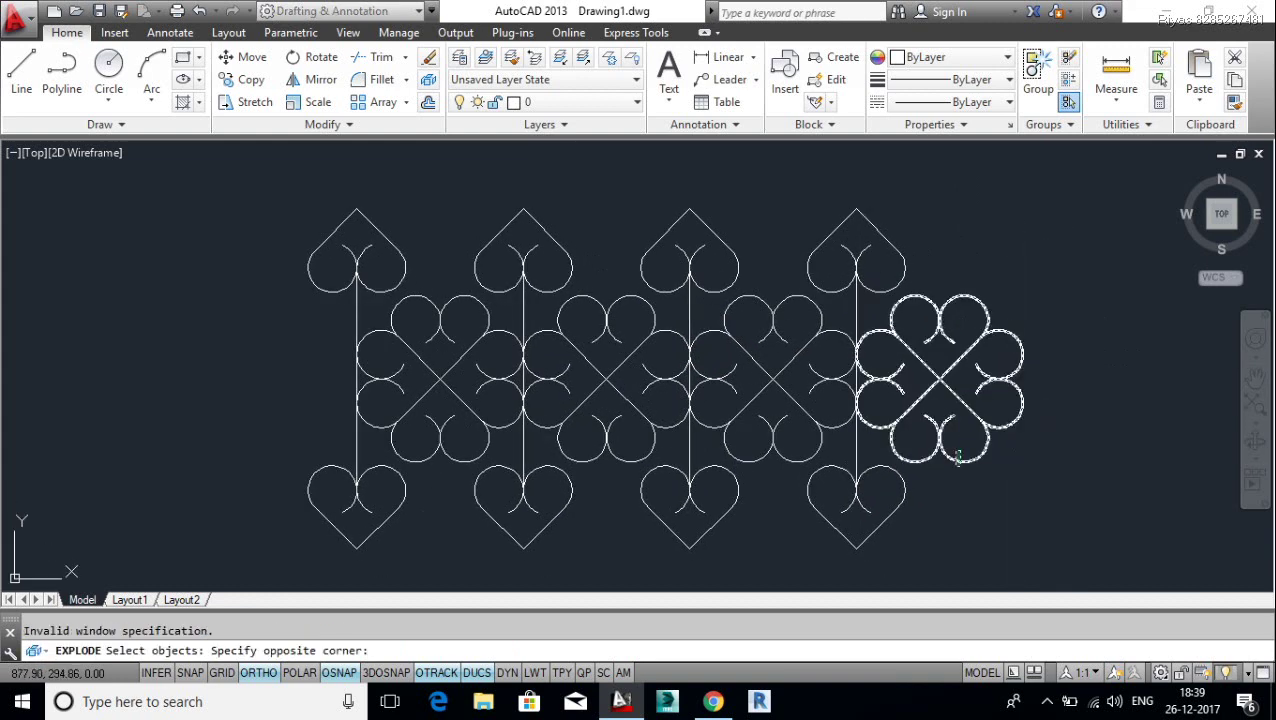
click(991, 400)
key(Return)
click(1060, 274)
click(970, 485)
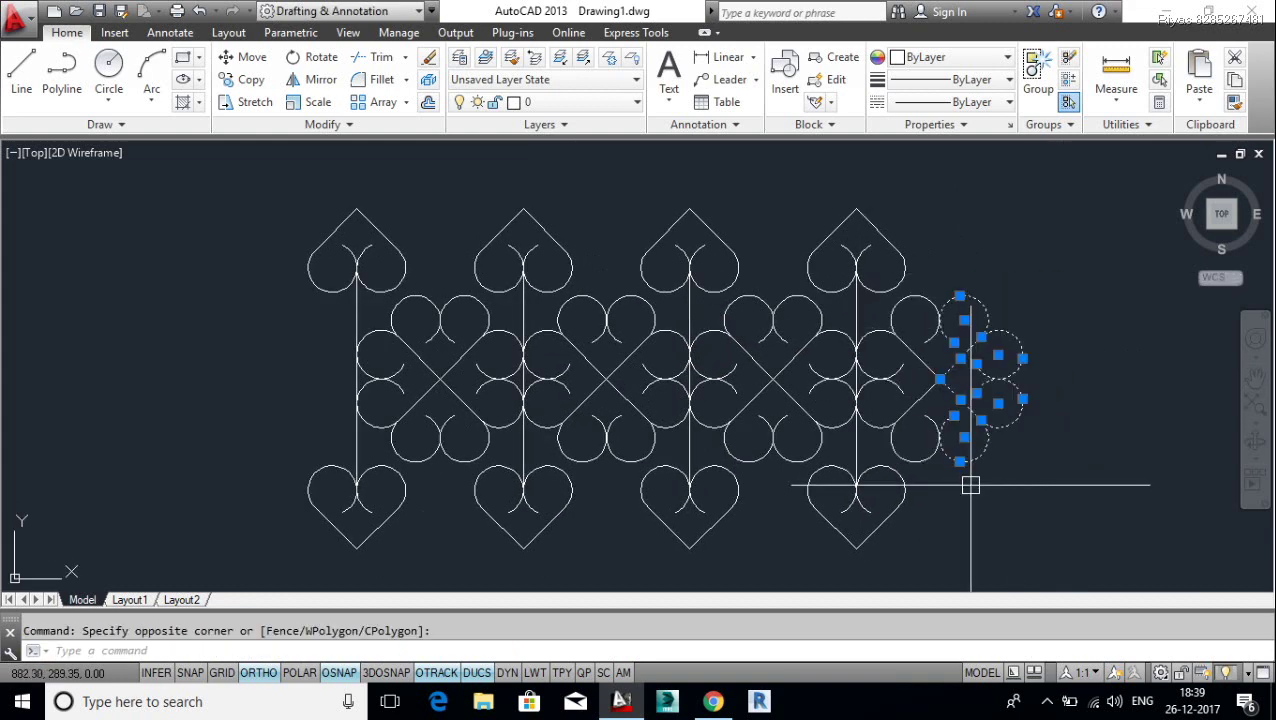
key(Delete)
click(934, 325)
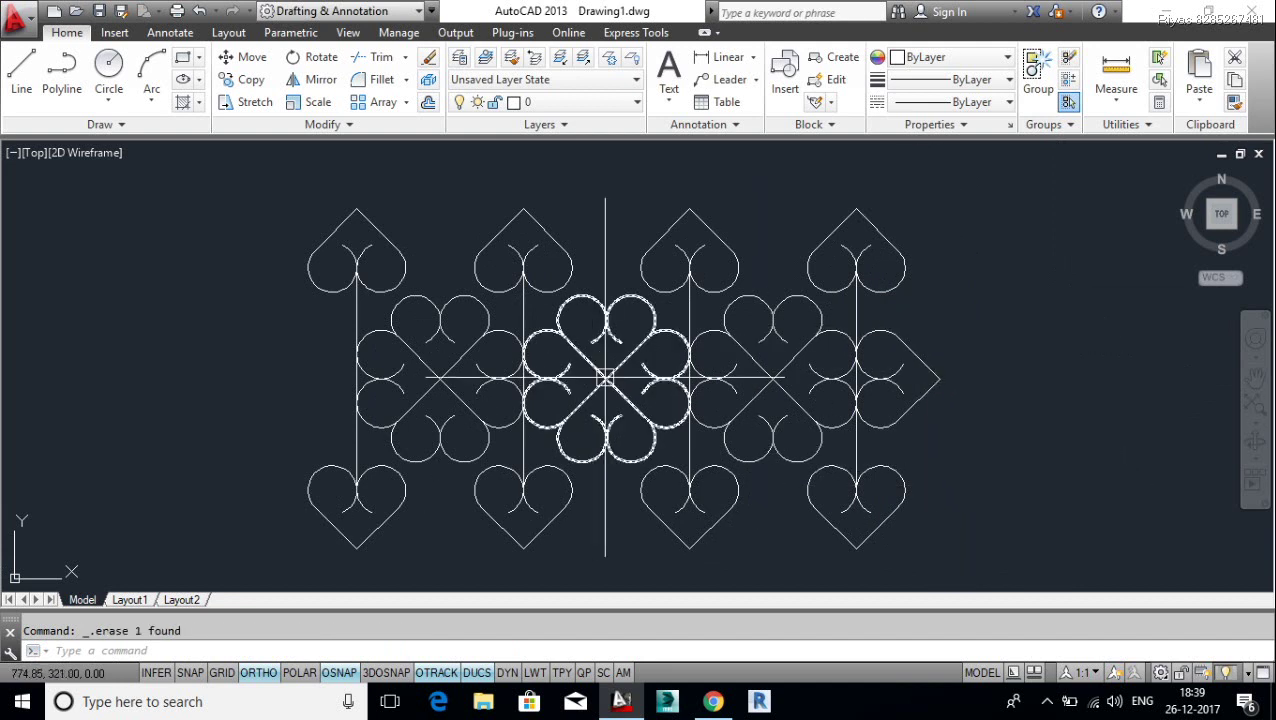
Step: Mirror the half flower about the band's vertical centre line onto the left end
text(mi)
key(Return)
click(976, 328)
click(852, 444)
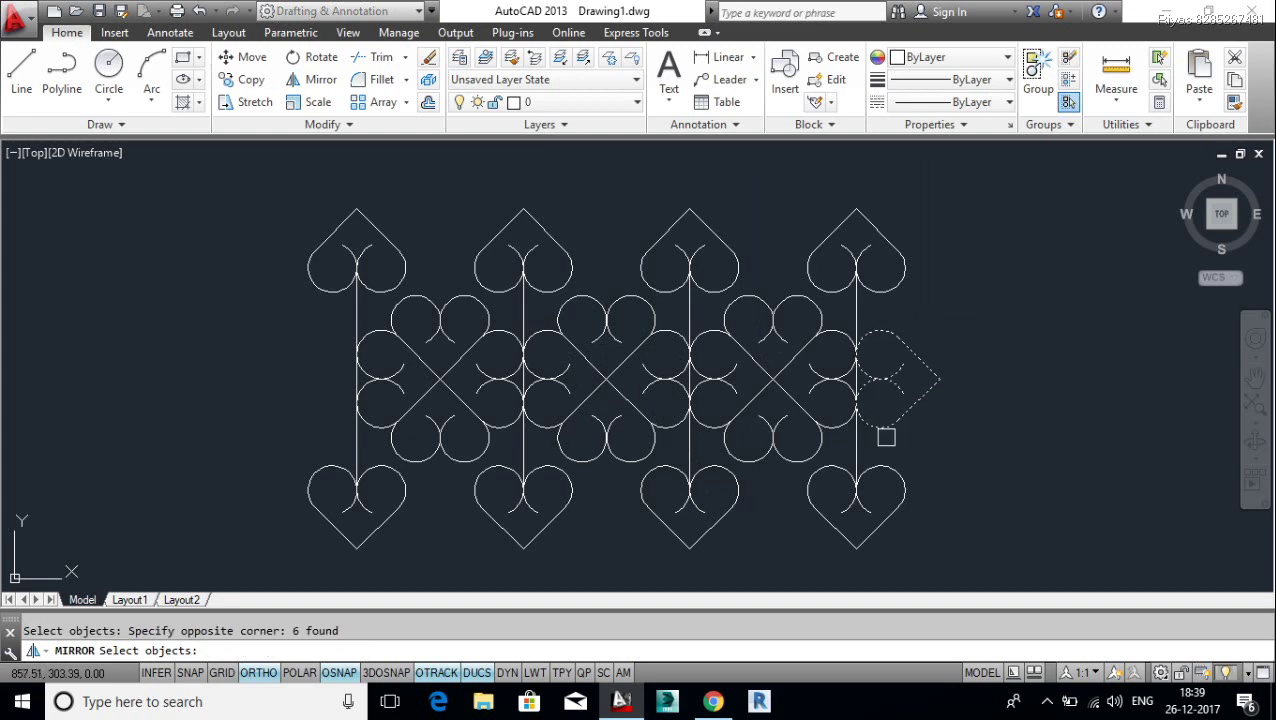
key(Return)
click(615, 385)
click(584, 427)
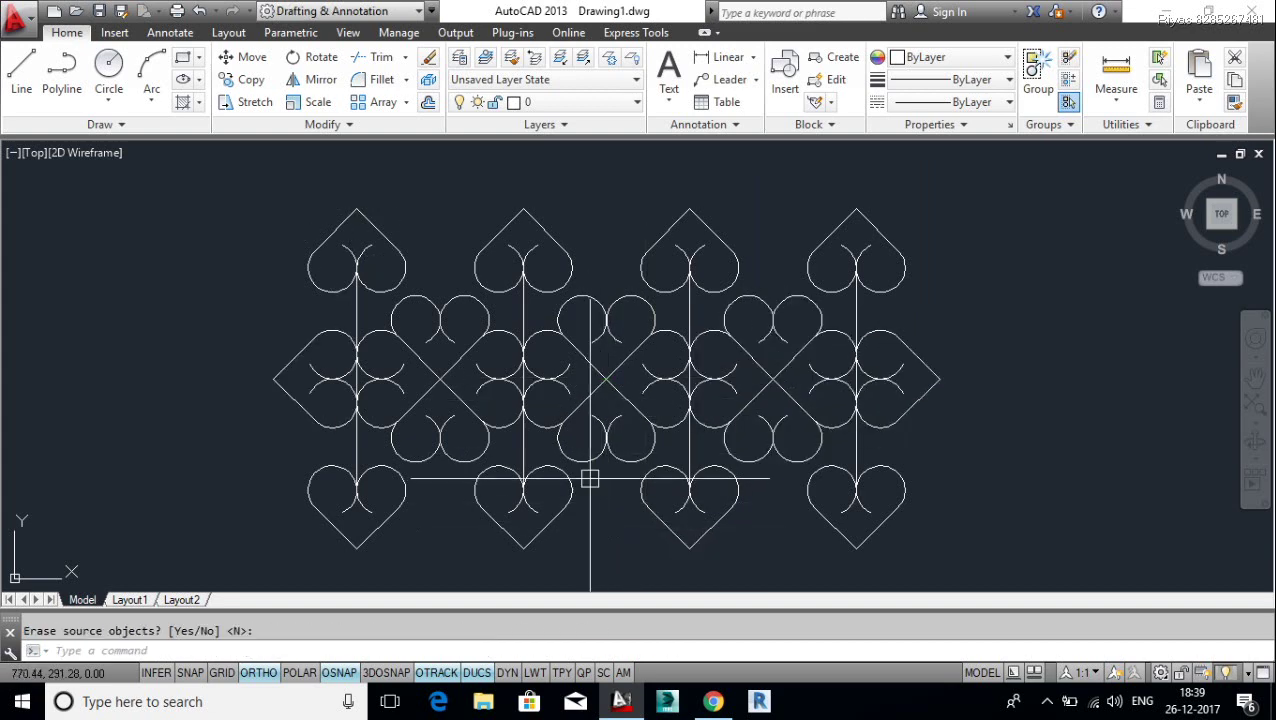
scroll(376, 374, down, 1)
scroll(390, 368, down, 1)
text(x1)
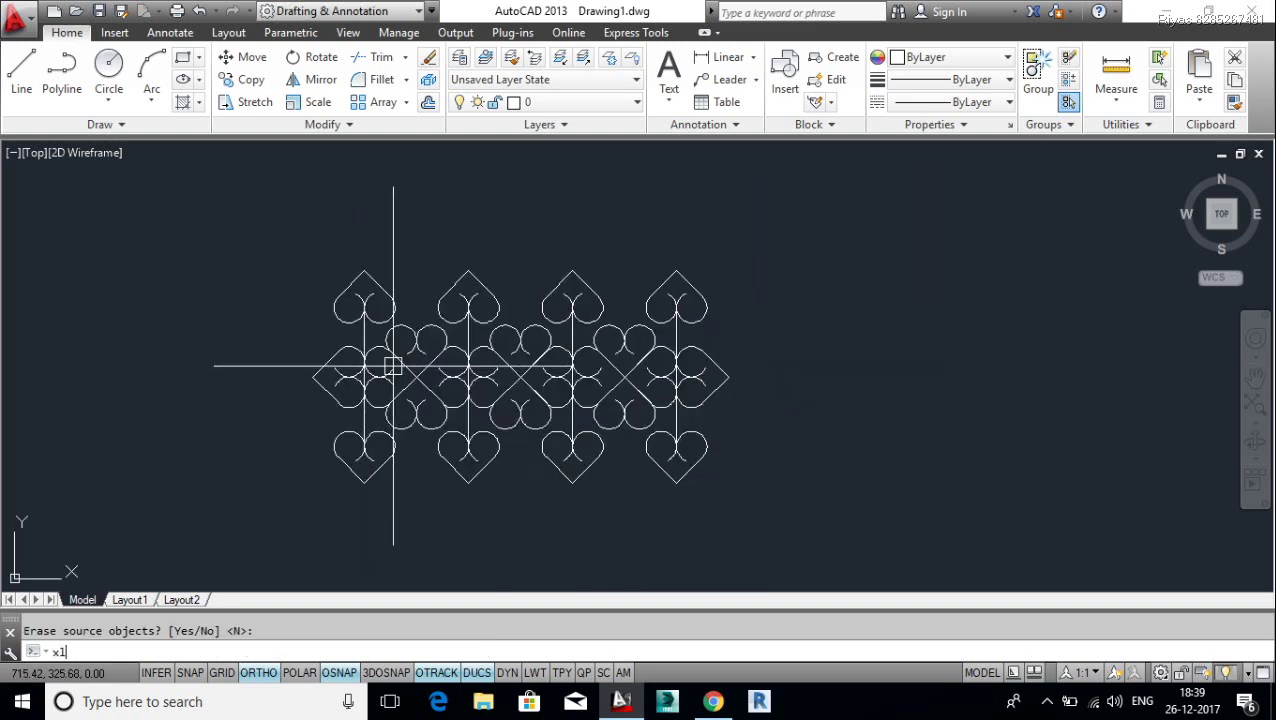
Step: Place construction lines along the top, right, bottom and left edges of the heart pattern
key(Return)
click(364, 270)
click(683, 270)
key(Return)
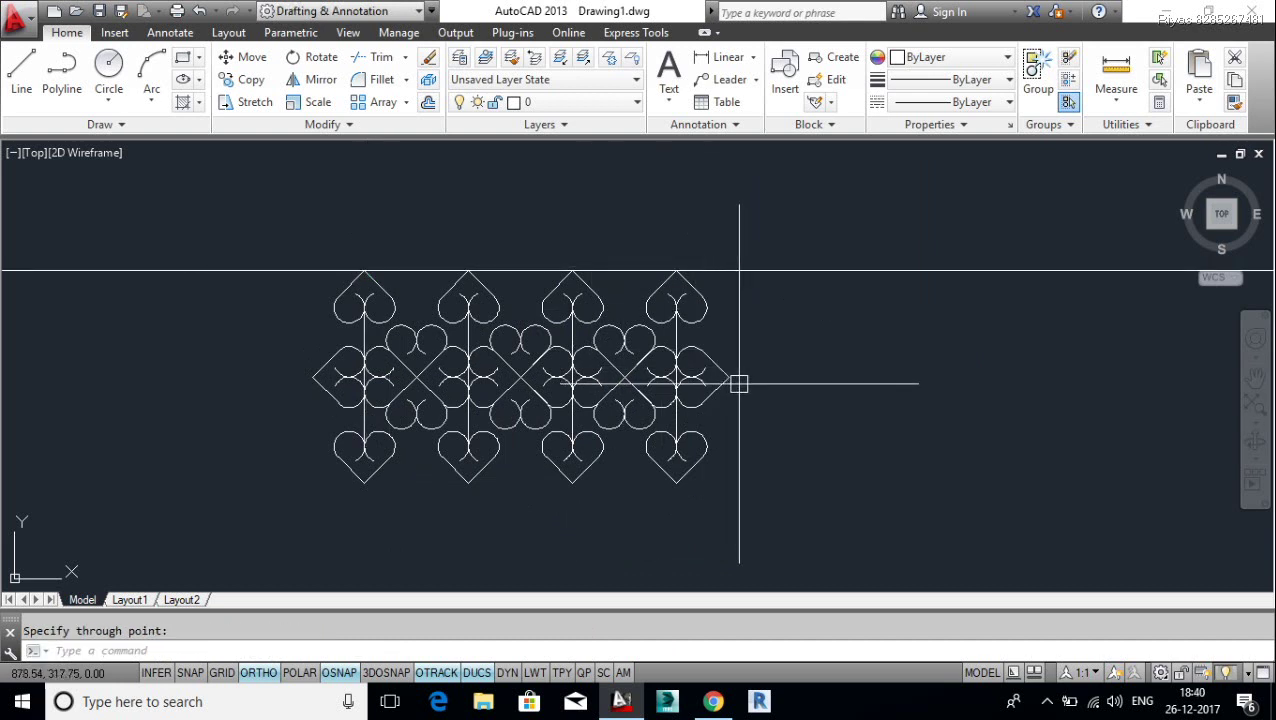
click(730, 379)
key(Return)
key(Return)
click(677, 484)
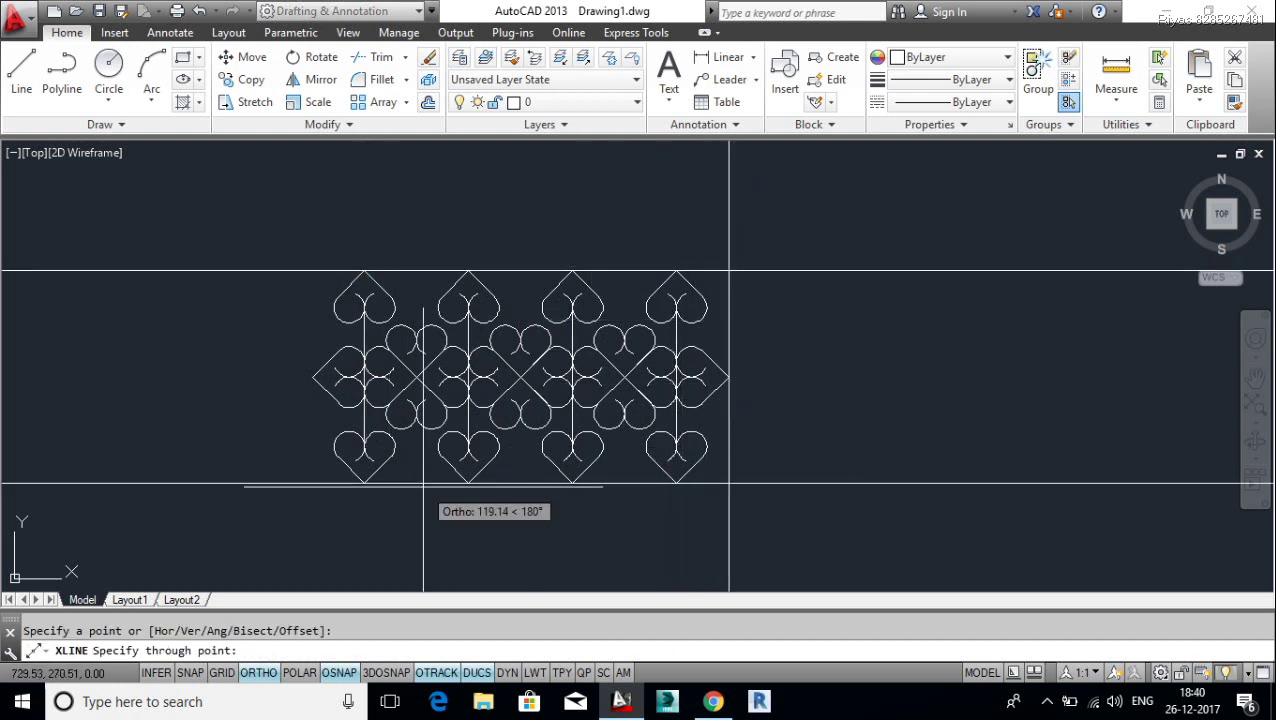
key(Return)
key(Return)
click(311, 377)
click(309, 316)
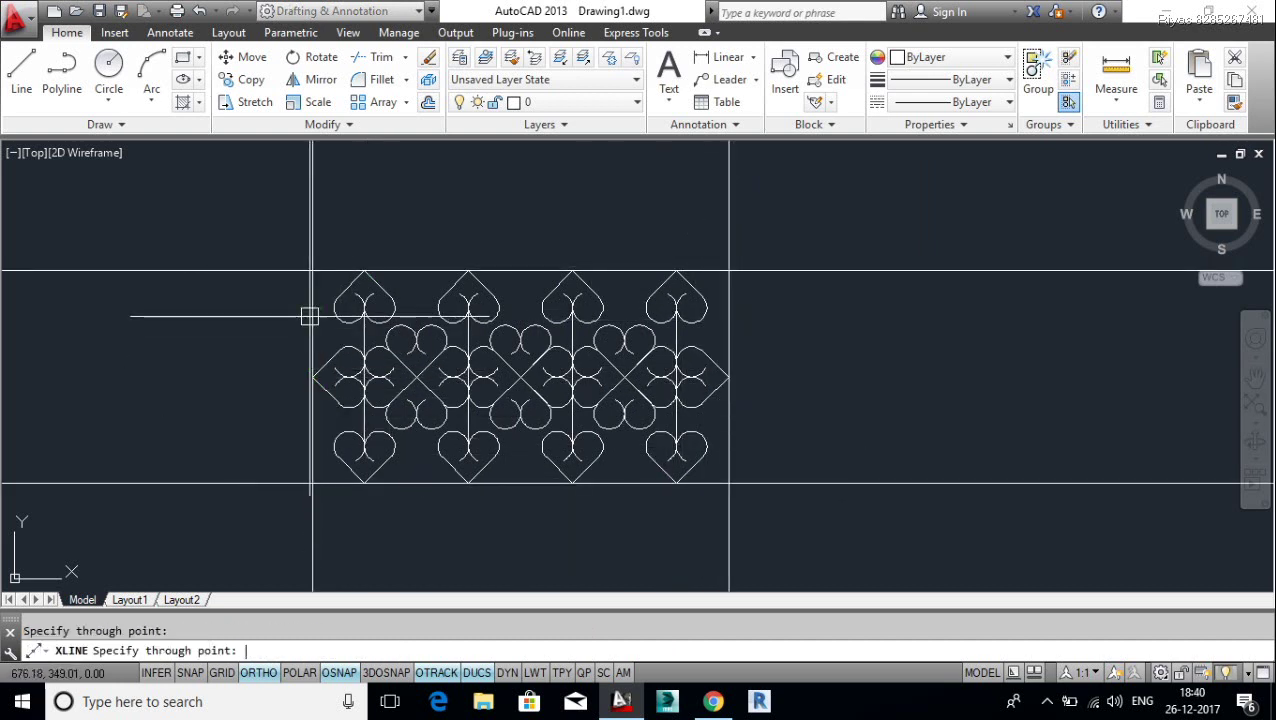
key(Escape)
Step: Trim the construction line overhangs on all four sides, leaving a rectangular frame
text(tr)
key(Return)
key(Return)
click(872, 195)
click(238, 195)
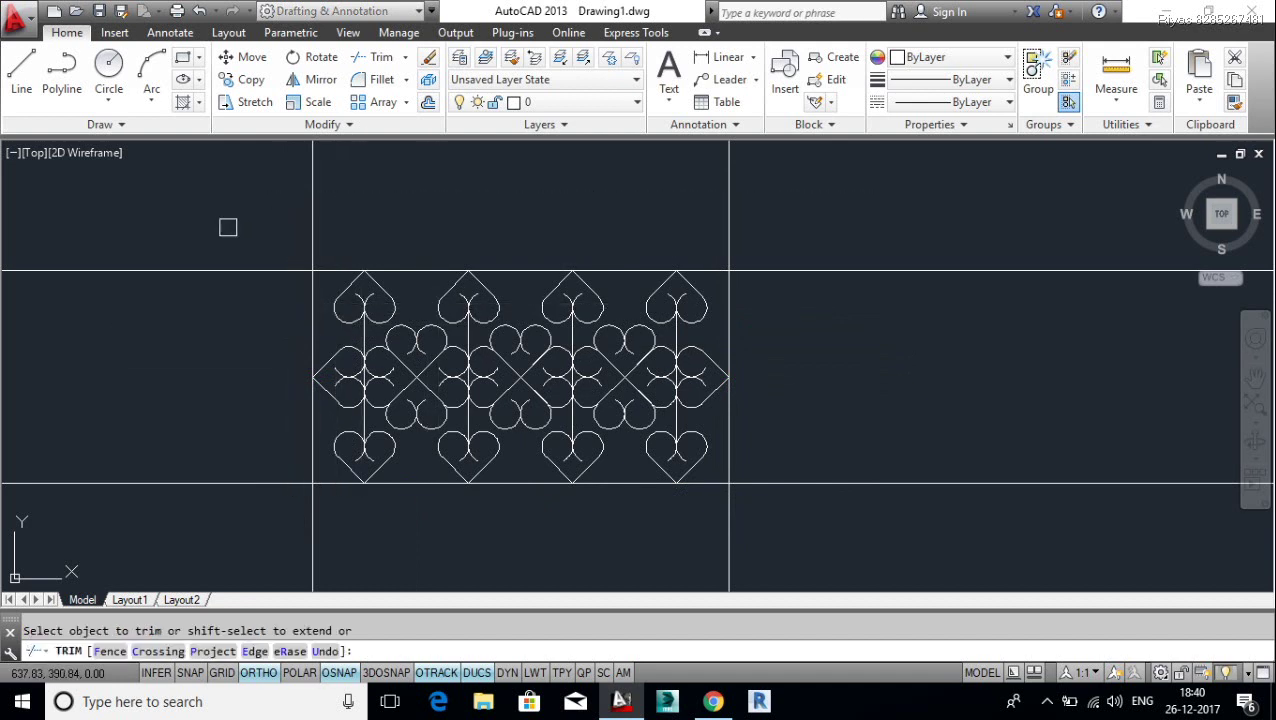
click(741, 170)
click(840, 182)
click(238, 244)
click(222, 226)
click(132, 524)
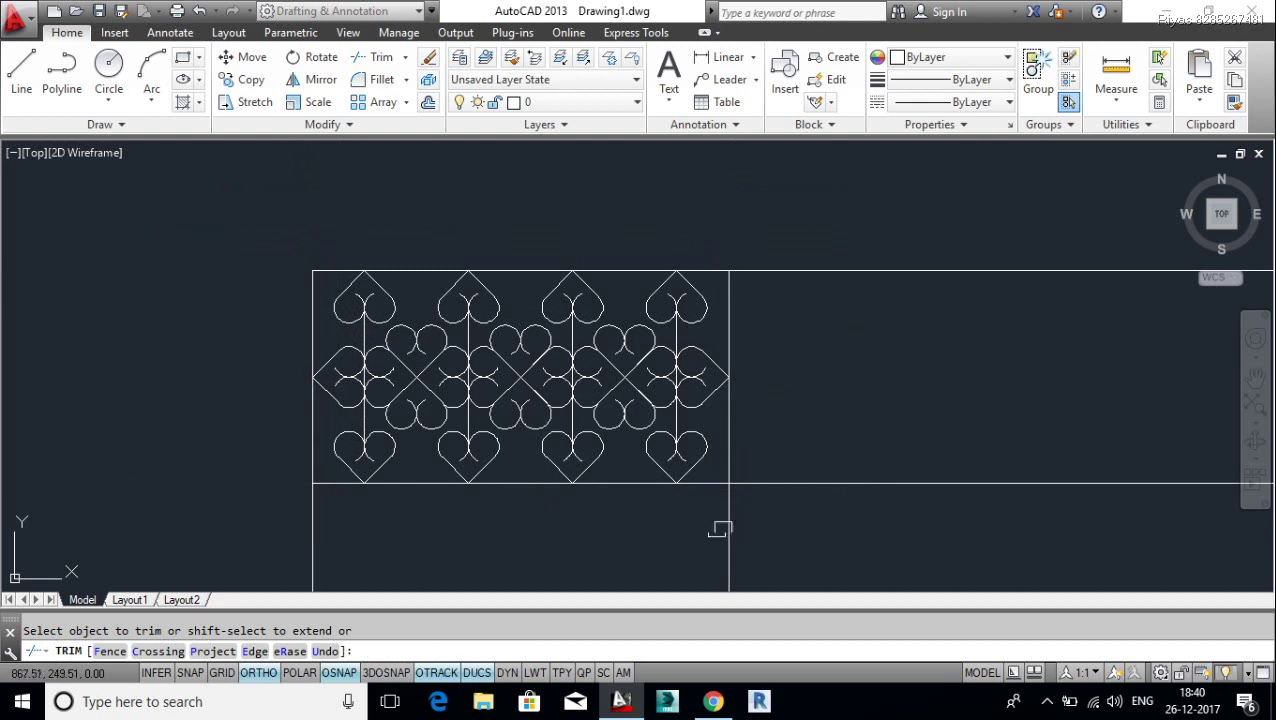
click(810, 520)
click(302, 544)
click(974, 558)
click(846, 256)
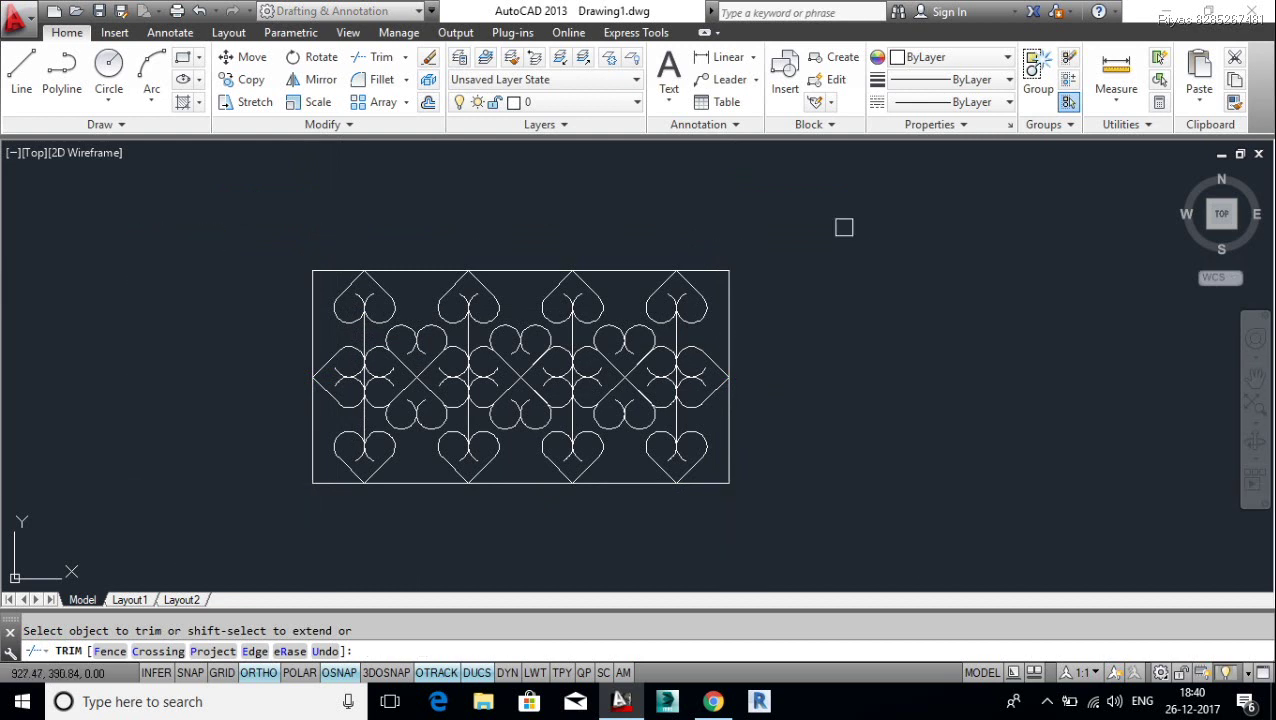
key(Return)
scroll(844, 227, down, 2)
scroll(753, 212, down, 3)
scroll(601, 433, up, 1)
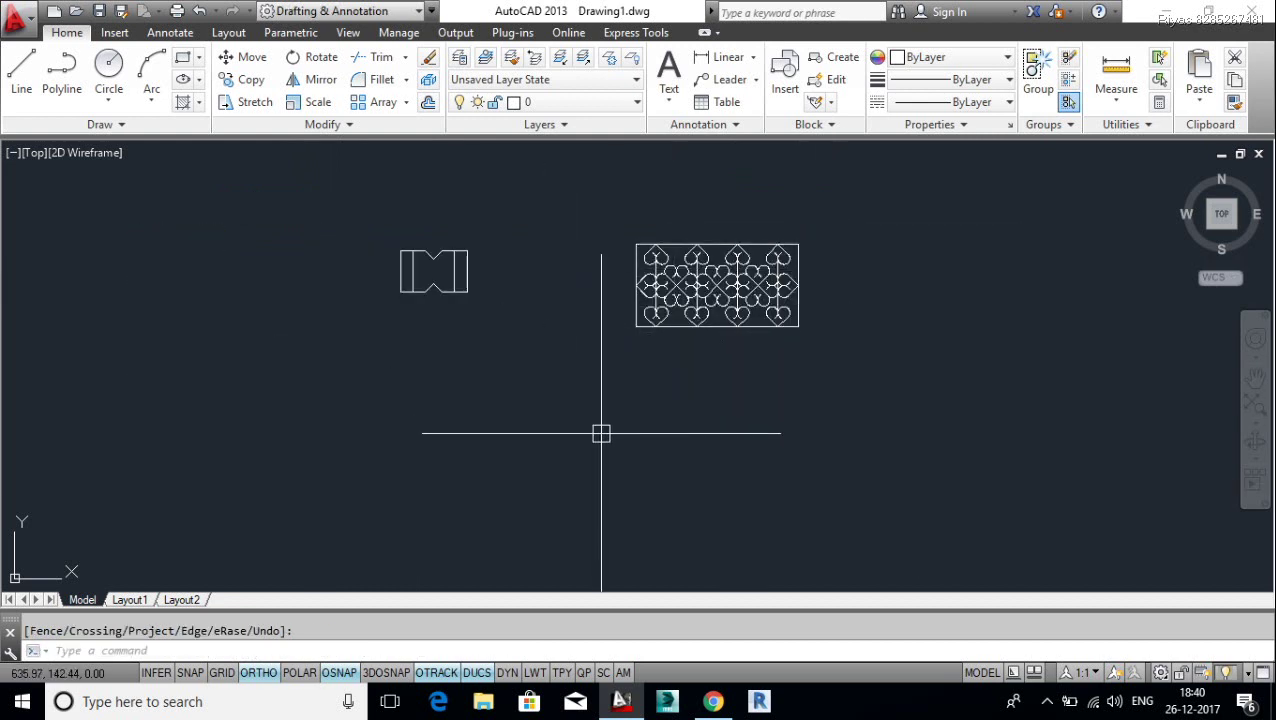
scroll(511, 298, up, 4)
middle_drag(556, 305, 343, 371)
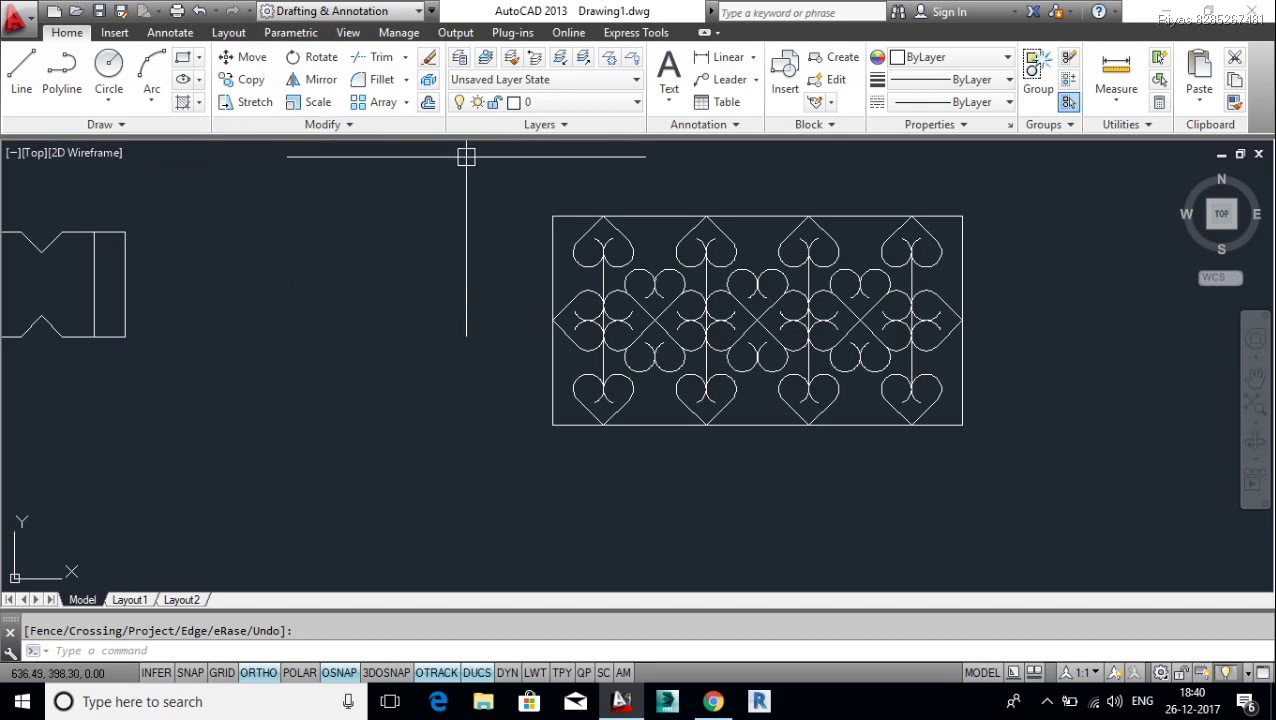
scroll(590, 300, down, 5)
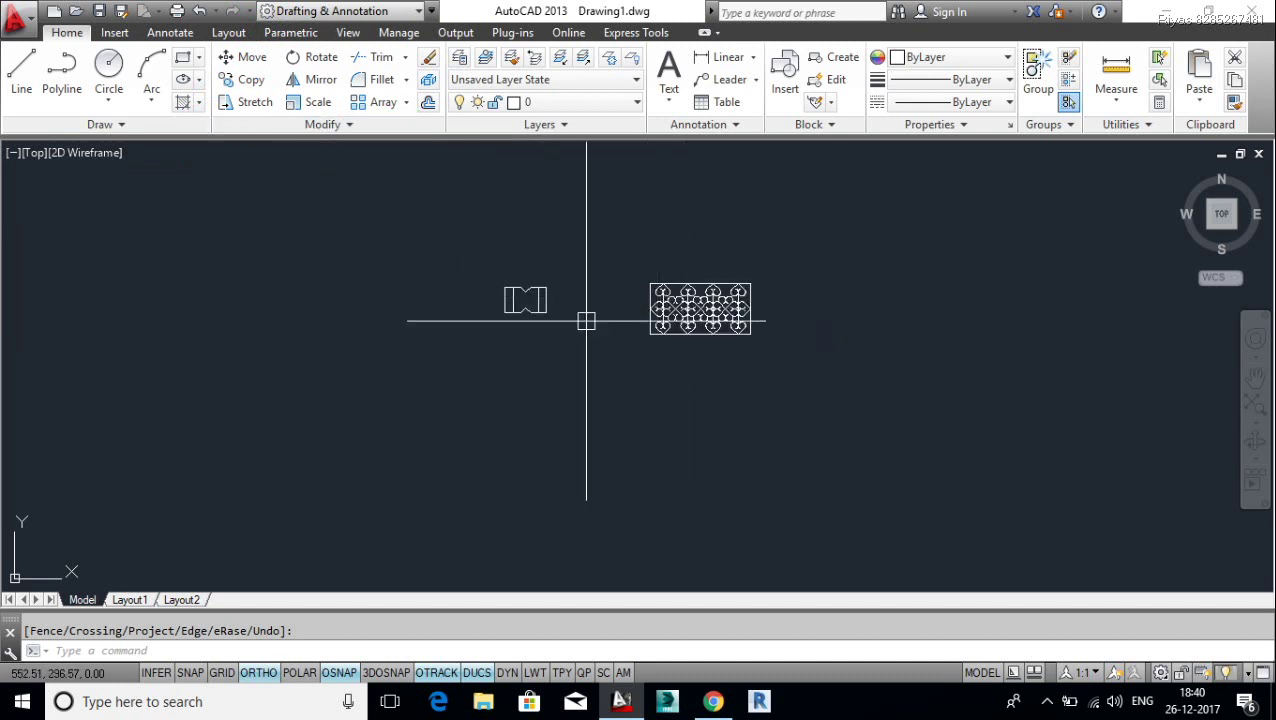
scroll(510, 380, up, 4)
Step: Draw the table as concentric circles of radius 40 and 38
text(c)
key(Return)
click(445, 453)
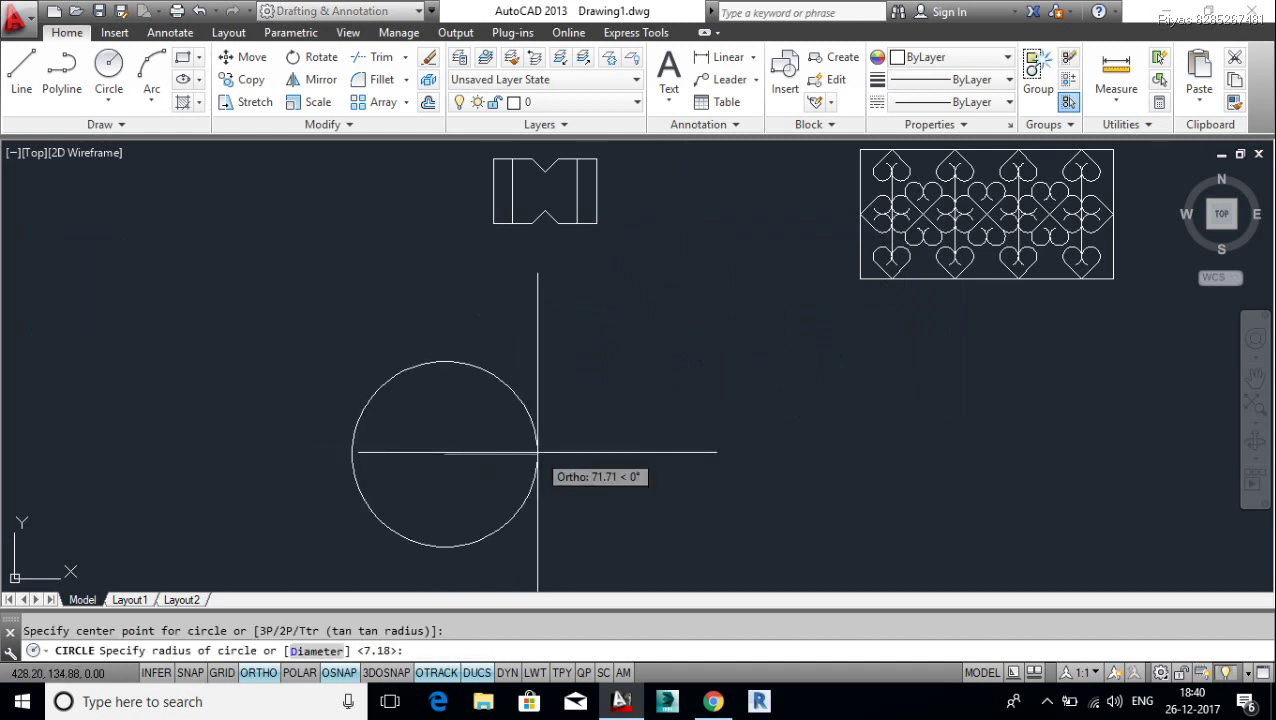
key(Return)
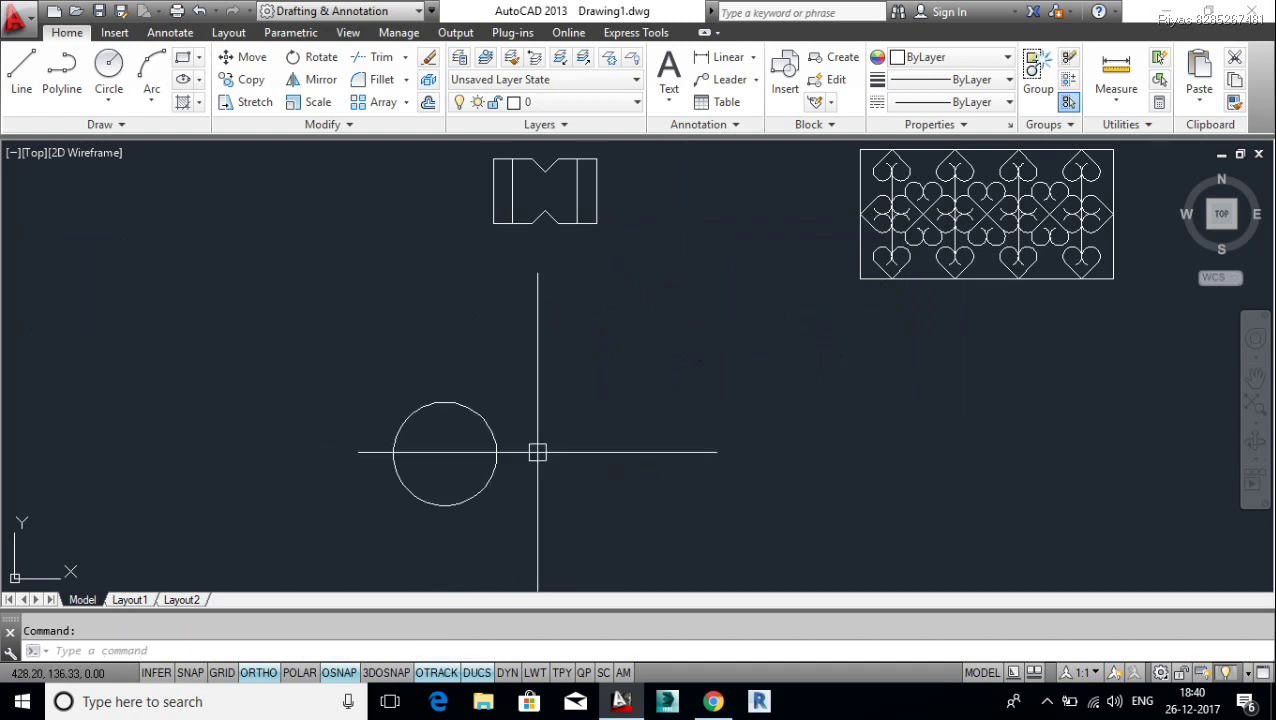
scroll(536, 455, up, 2)
key(Return)
click(426, 418)
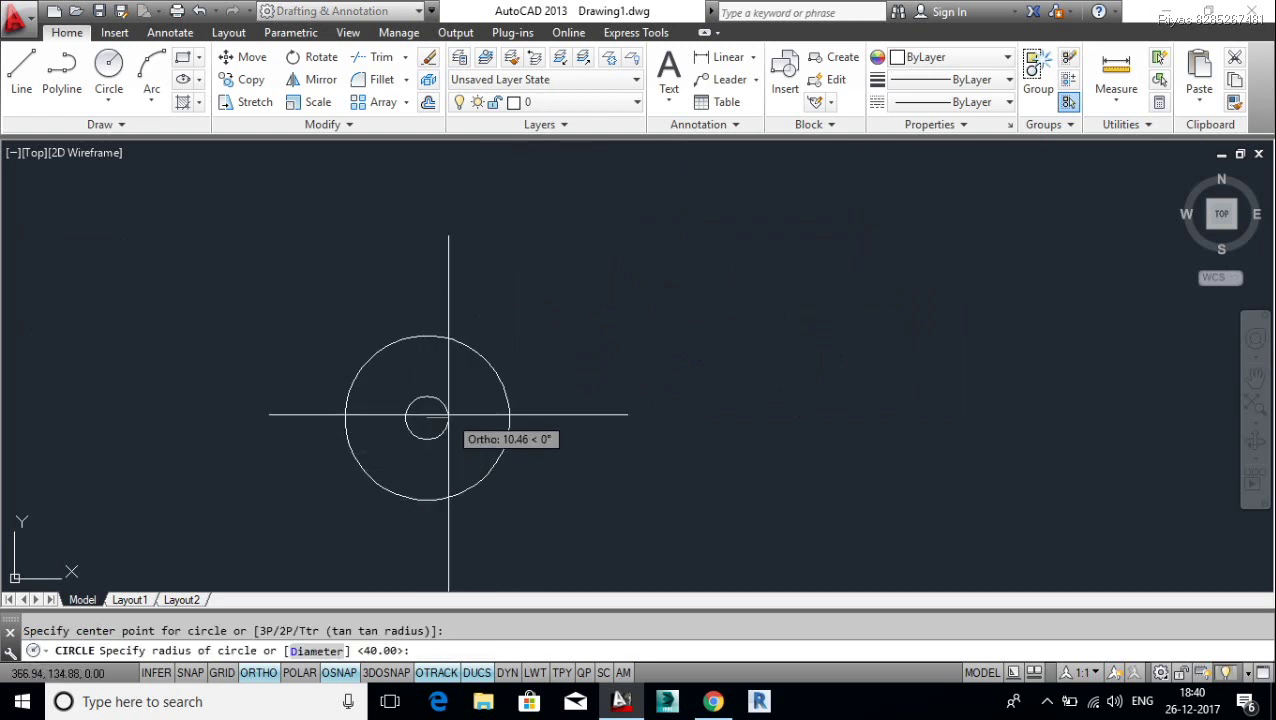
text(38)
key(Return)
scroll(560, 418, up, 3)
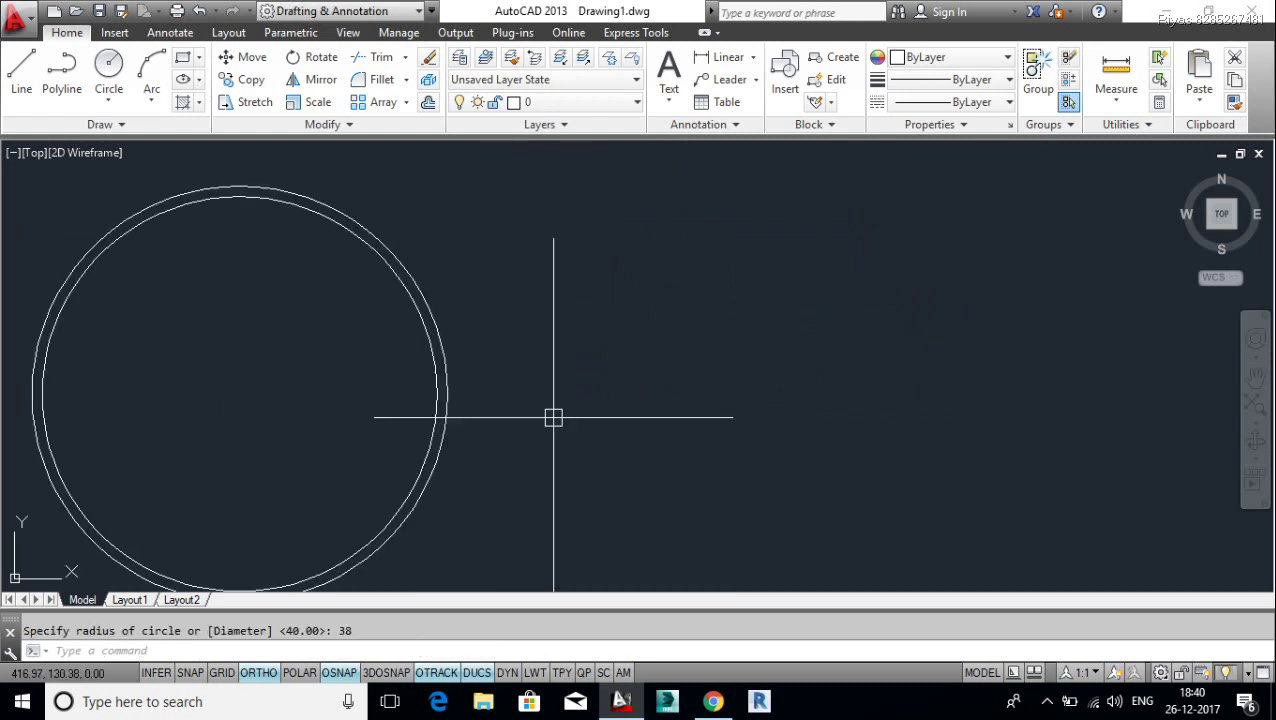
Step: Draw the chair as concentric circles of radius 8 and 10 beside the table
key(Return)
click(518, 417)
text(8)
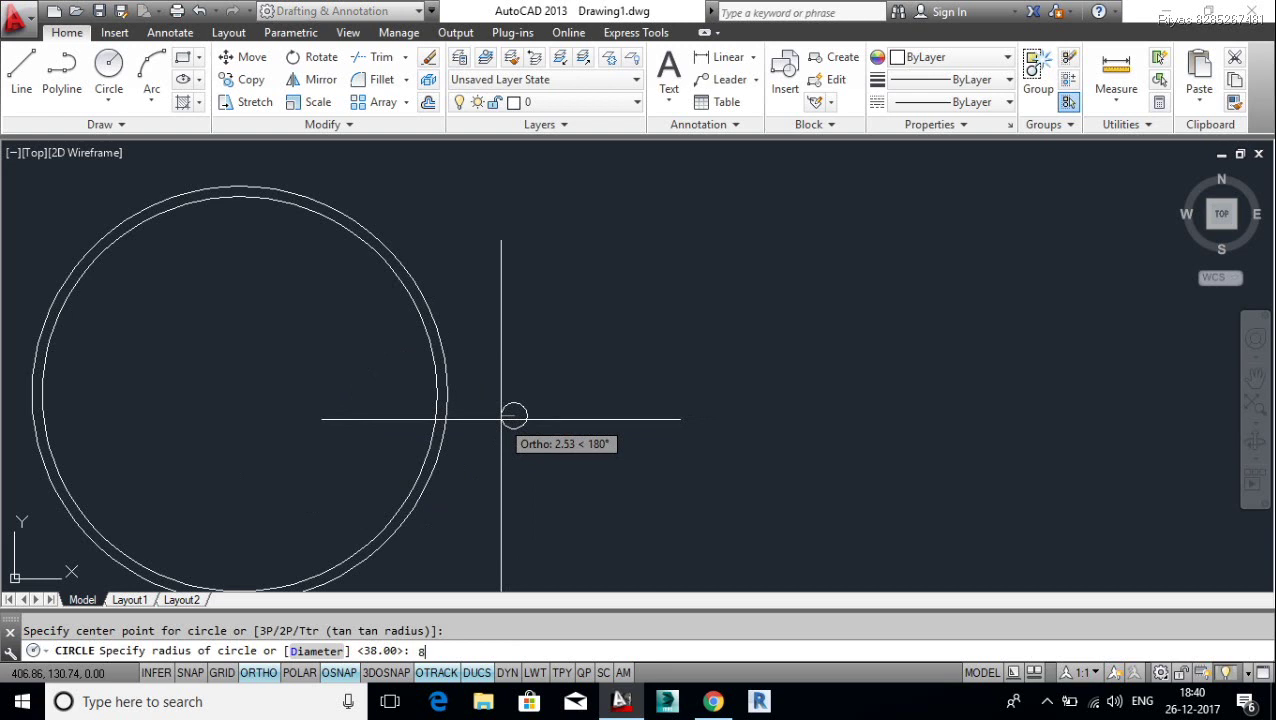
key(Return)
key(Return)
click(514, 417)
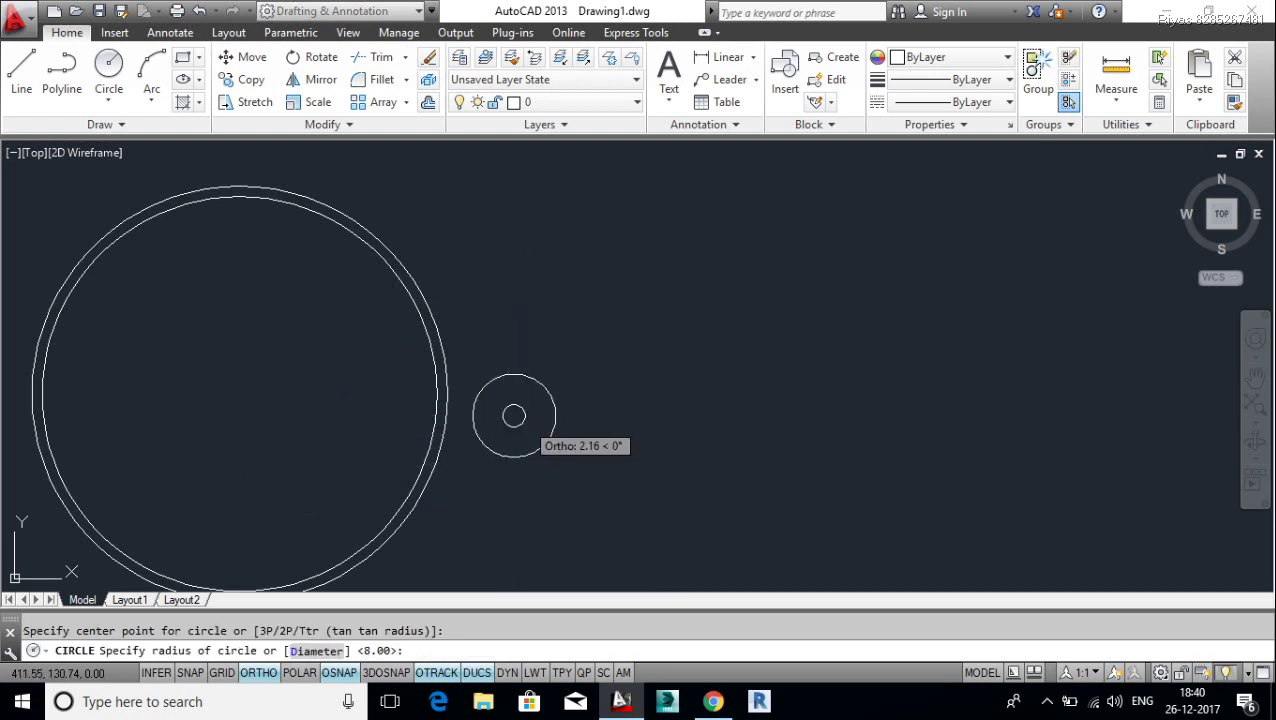
text(10)
key(Return)
text(l)
Step: Add short top and bottom lines and trim the outer ring's left arc into a half-ring lip
key(Return)
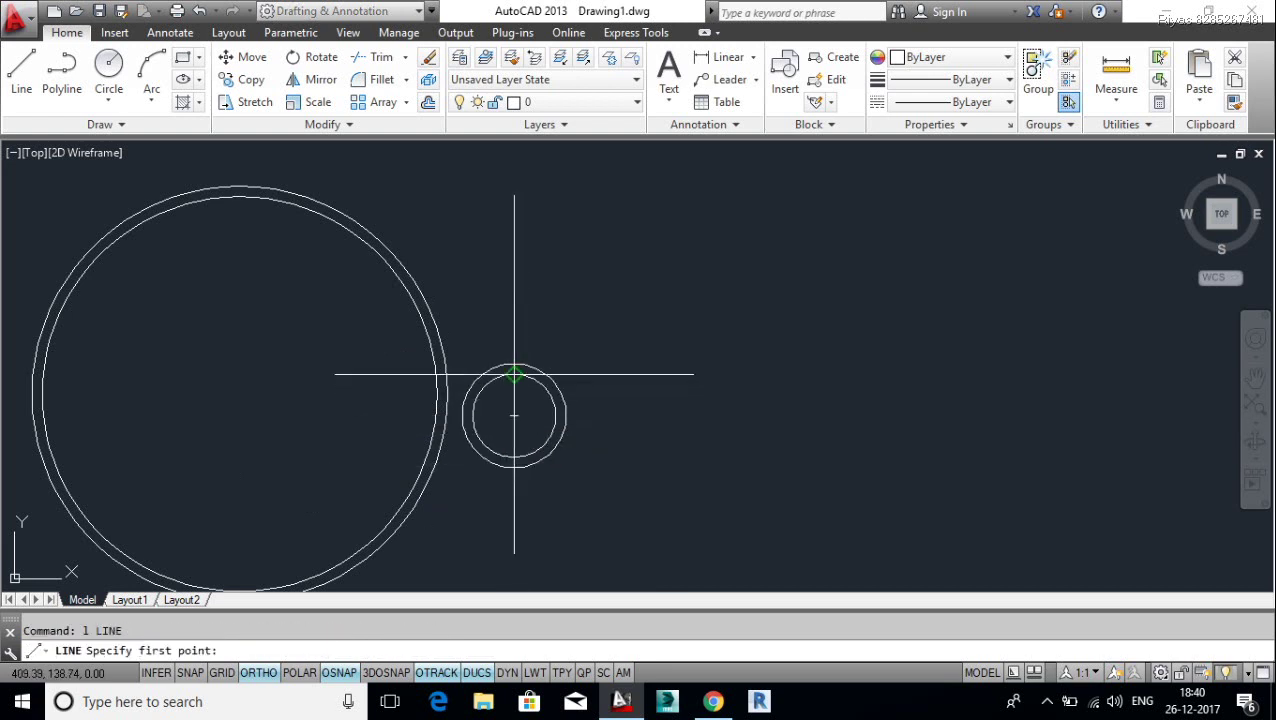
click(513, 365)
click(513, 365)
key(Return)
key(Return)
click(513, 467)
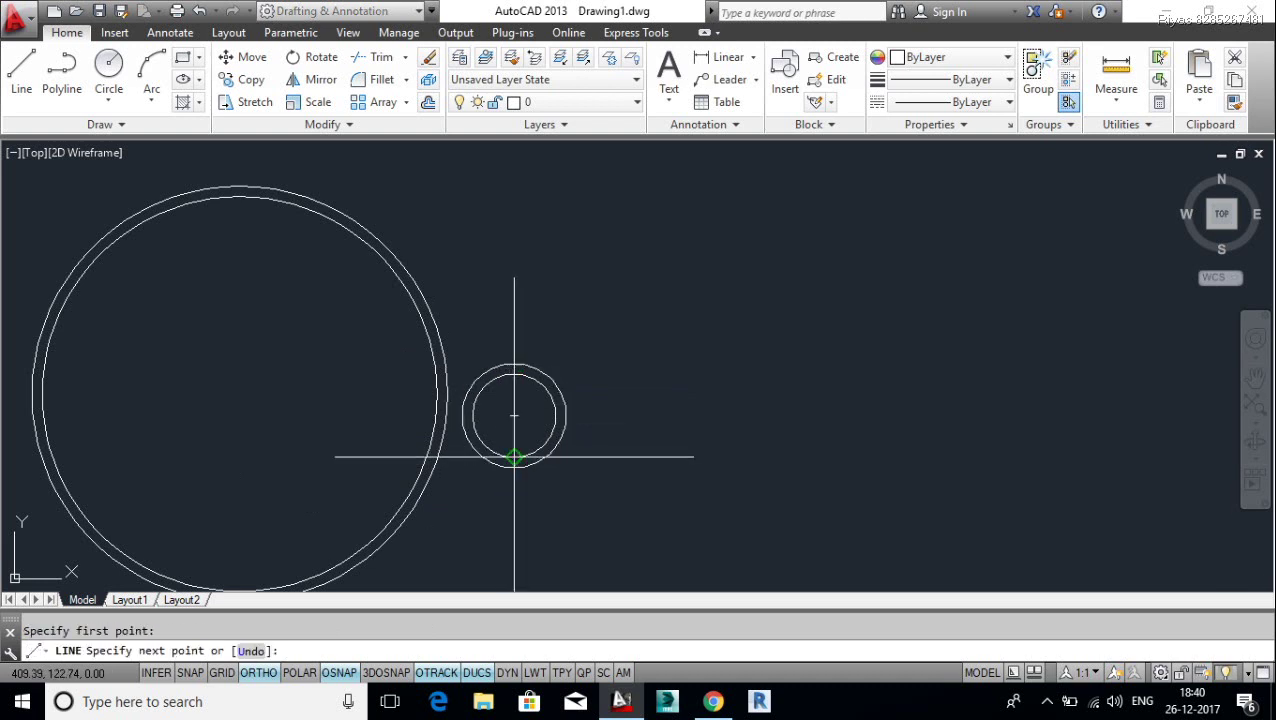
click(513, 457)
key(Return)
Step: Move the chair so it sits against the table's right edge
key(Return)
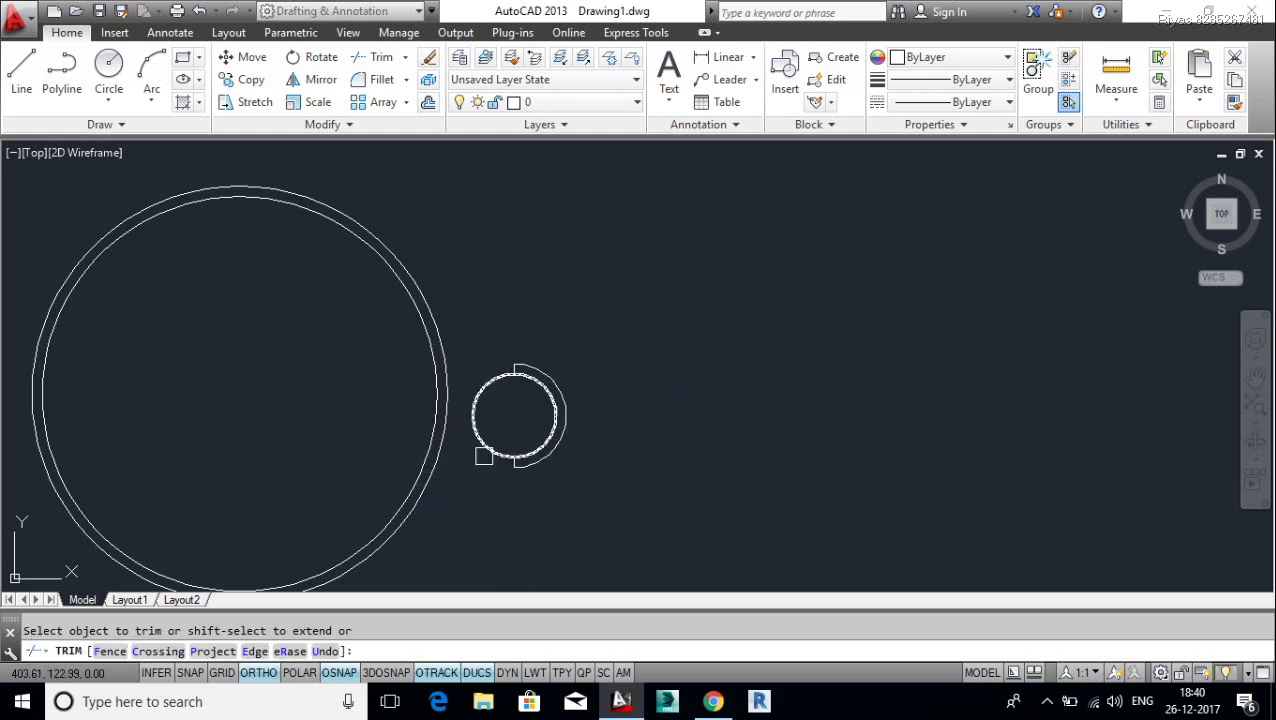
click(477, 452)
key(Escape)
text(m)
key(Return)
click(603, 330)
click(488, 494)
key(Return)
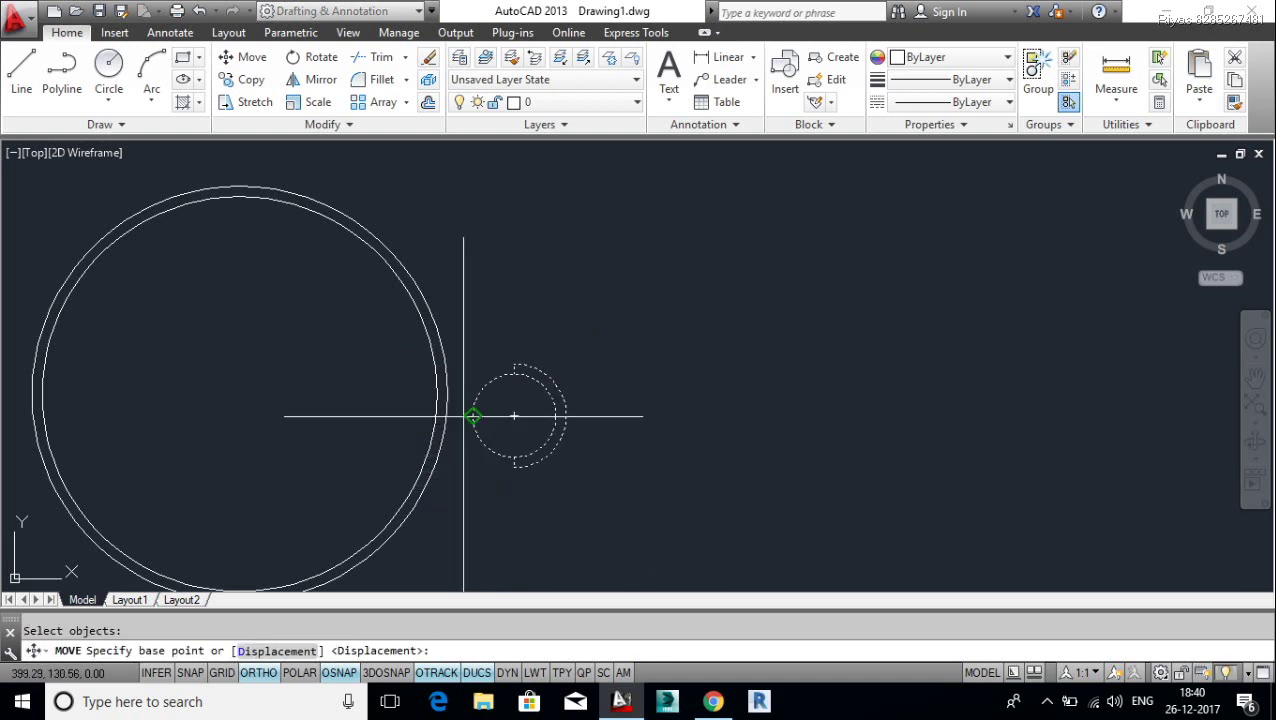
click(468, 421)
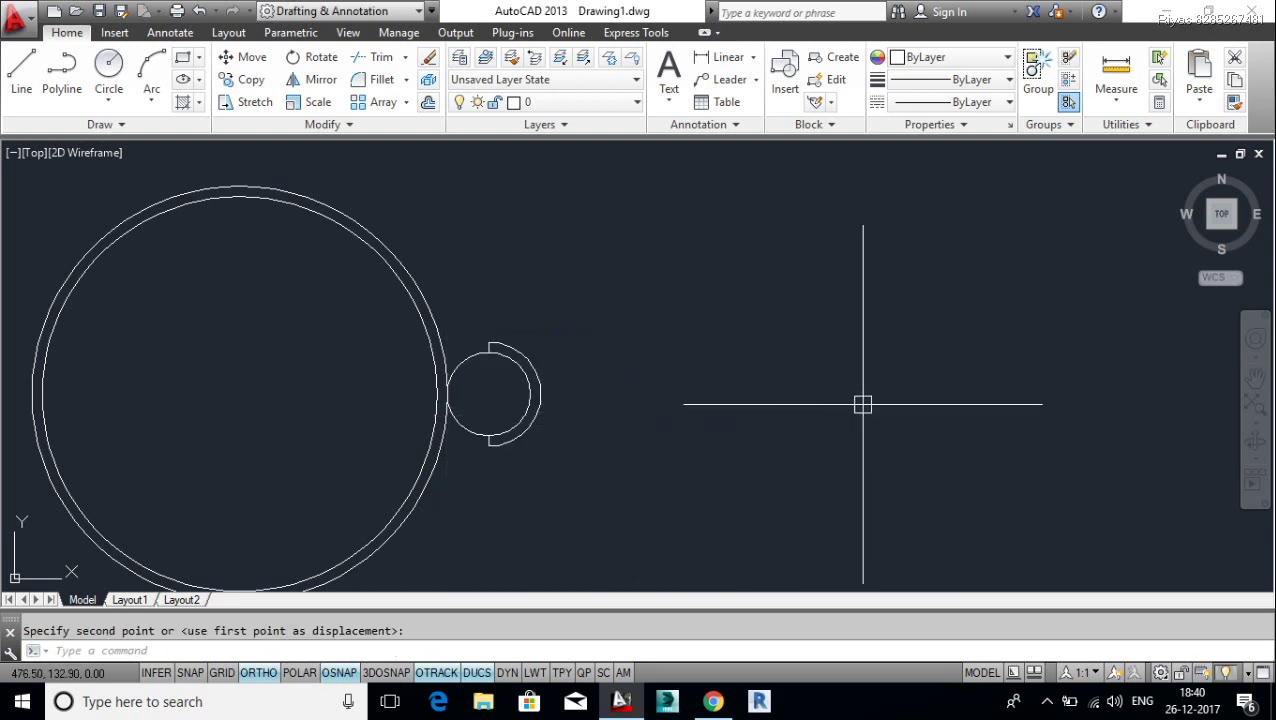
scroll(865, 400, down, 4)
scroll(755, 421, up, 2)
Step: Create a polar array of the chair centred on the table's centre
text(r)
key(Return)
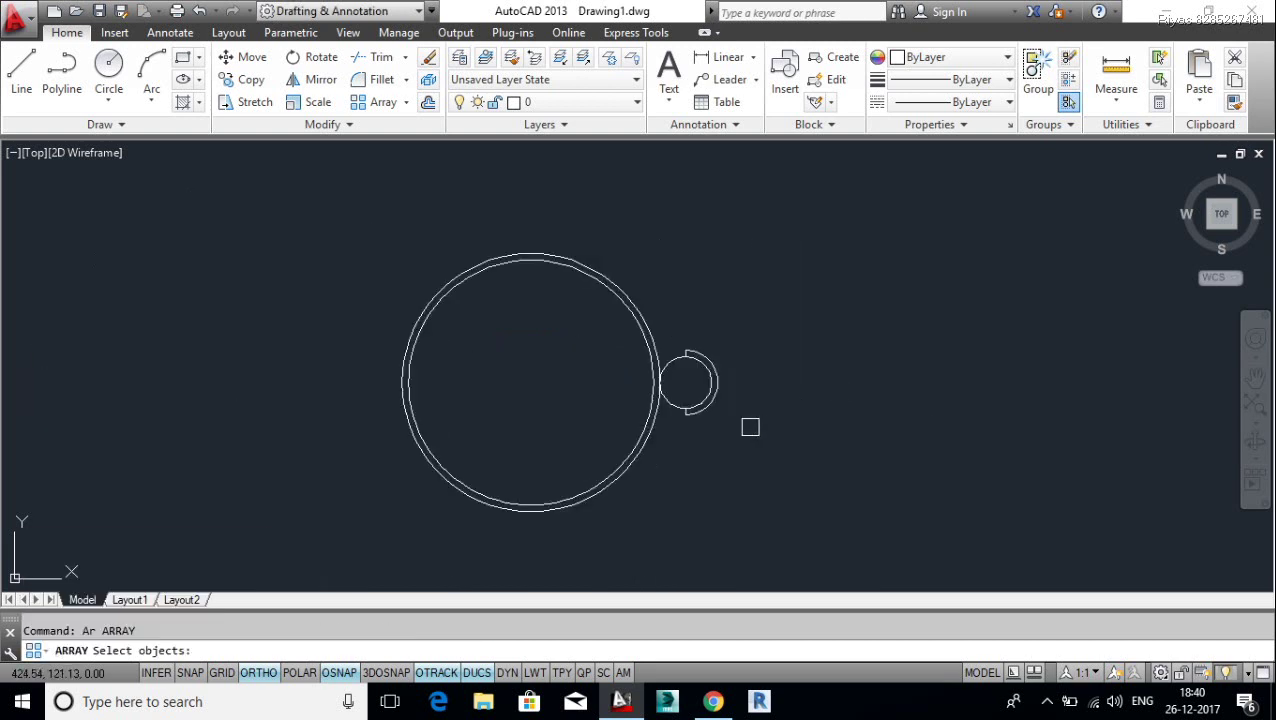
click(750, 316)
click(657, 453)
key(Return)
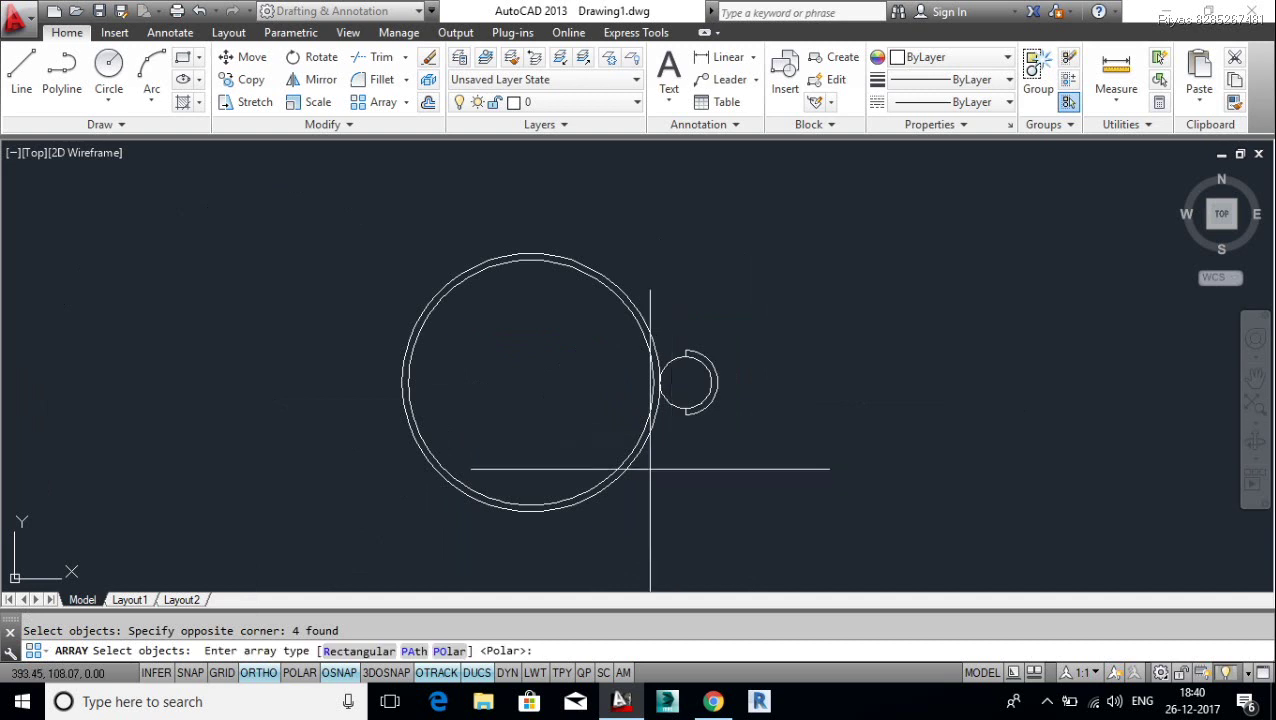
click(450, 651)
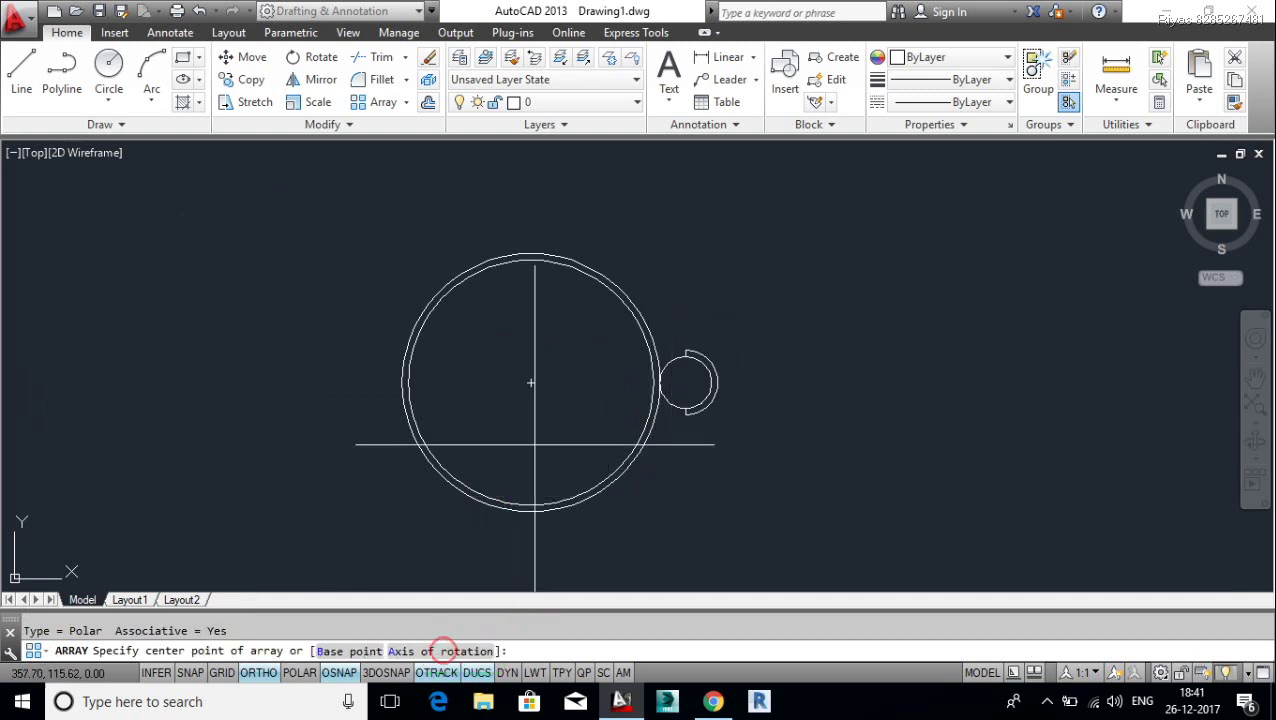
click(531, 382)
key(Return)
Step: Set the polar array to 4 items so four chairs ring the table
click(701, 408)
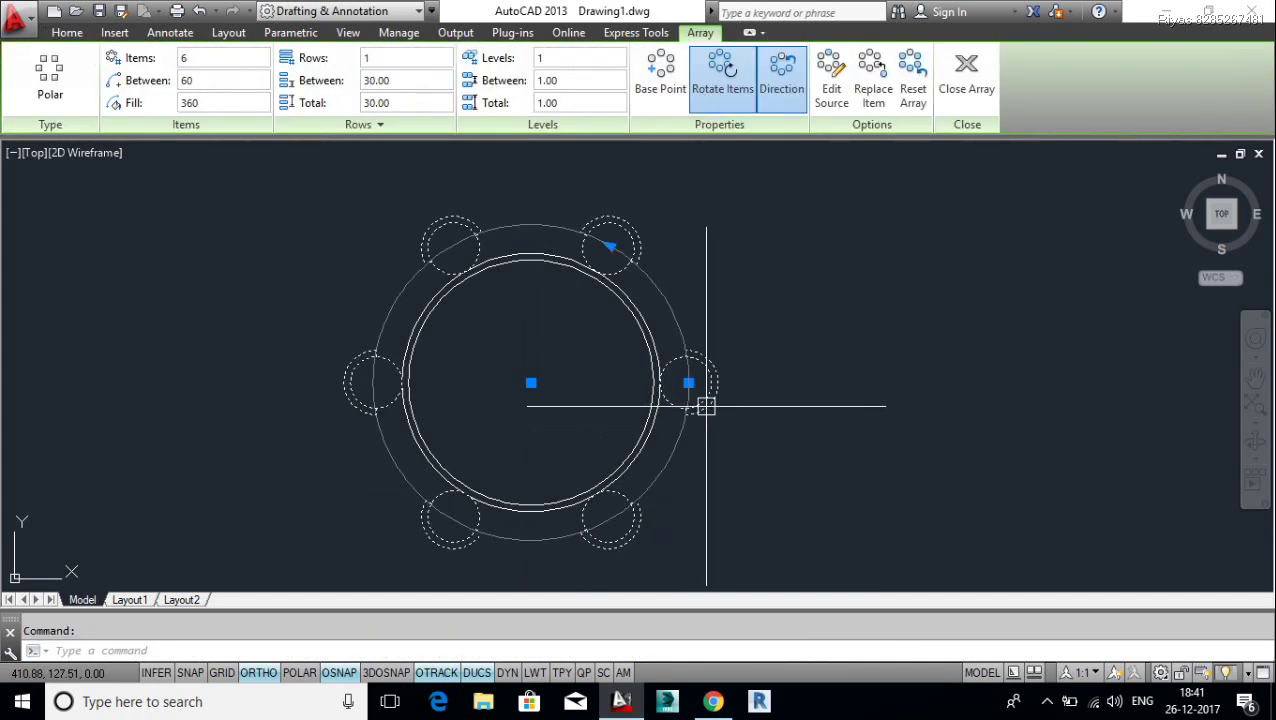
click(897, 295)
text(4)
key(Return)
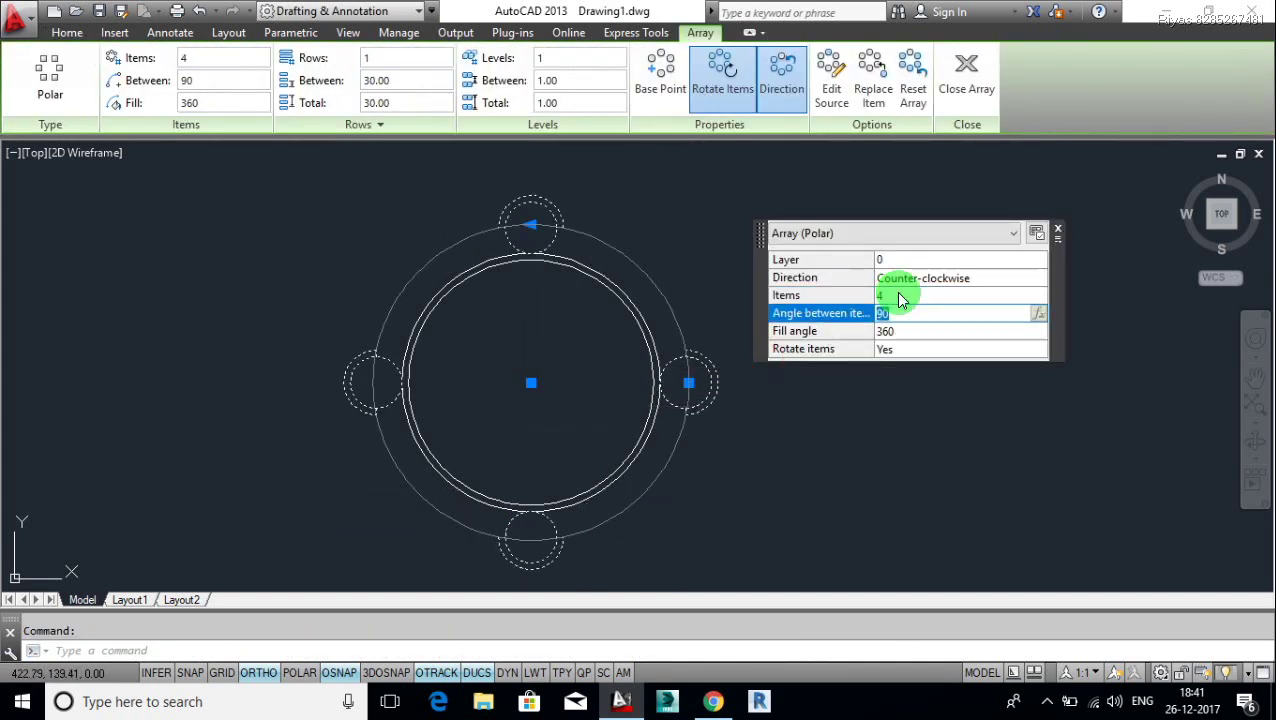
click(1055, 233)
key(Escape)
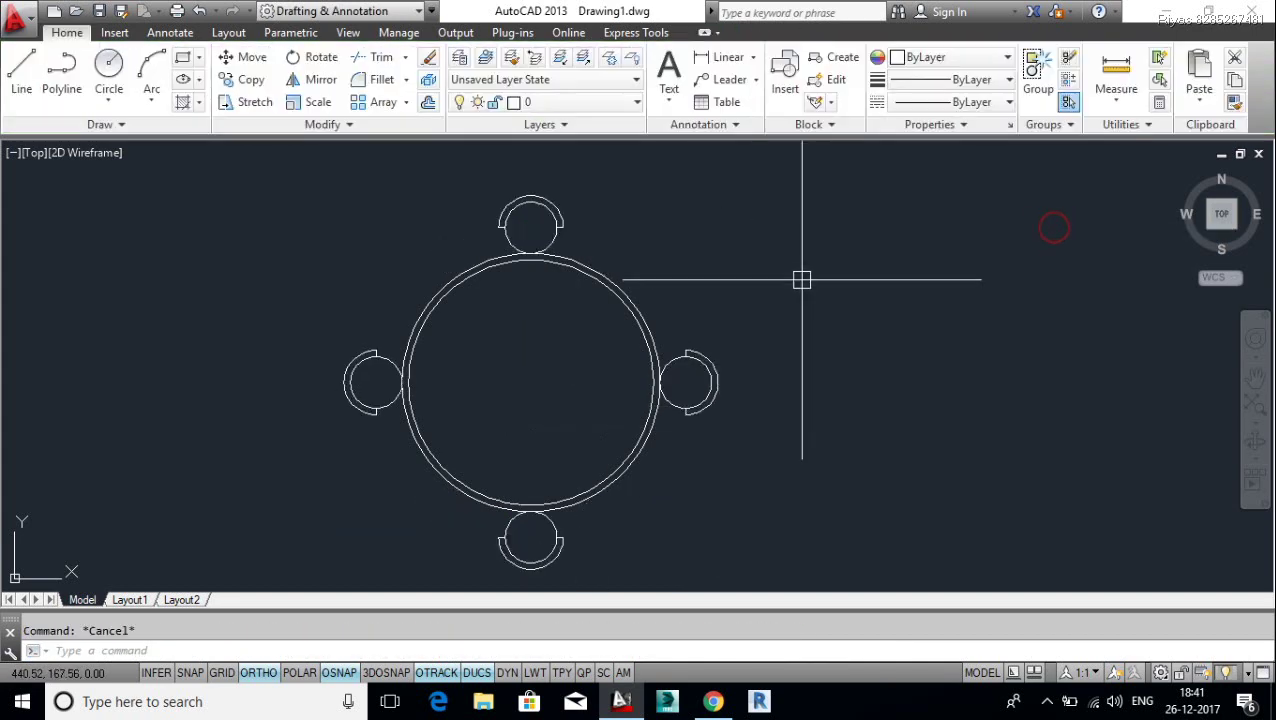
scroll(783, 285, down, 5)
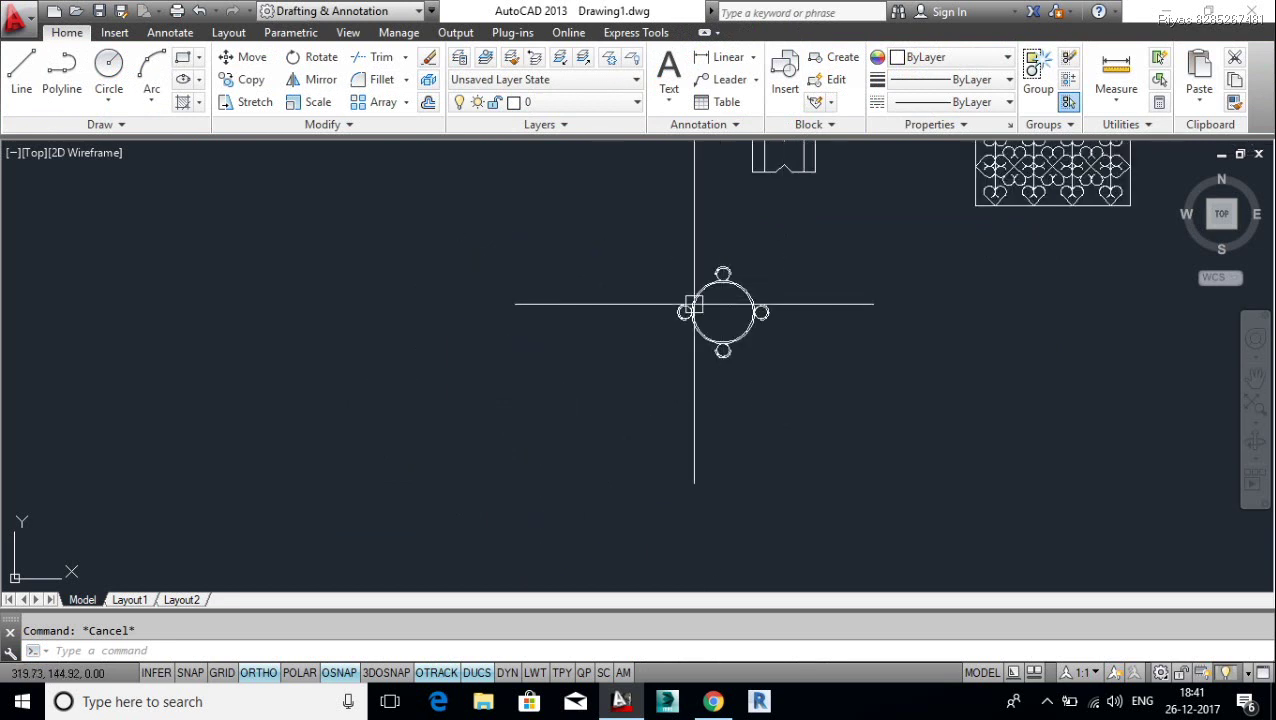
middle_drag(692, 299, 470, 399)
scroll(735, 342, up, 2)
Step: Start a new line with its first point to the right of the table
middle_drag(704, 356, 720, 369)
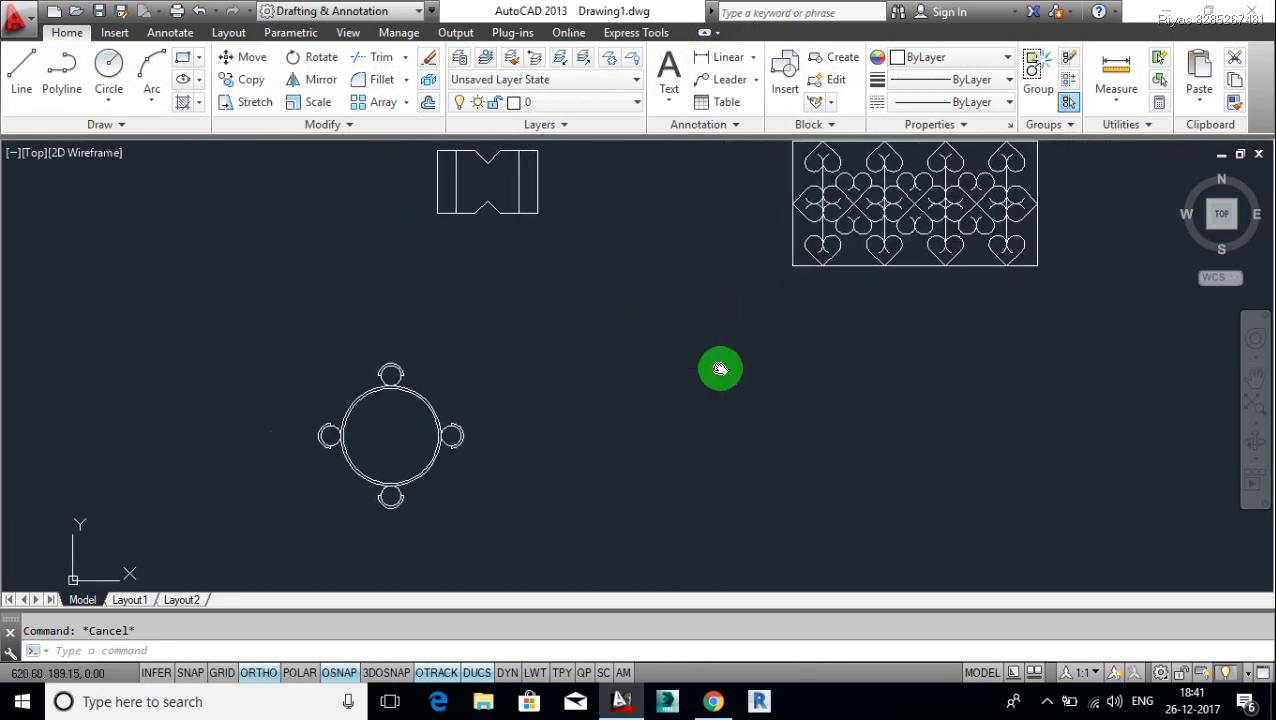
text(l)
key(Return)
click(721, 392)
text(@30<1)
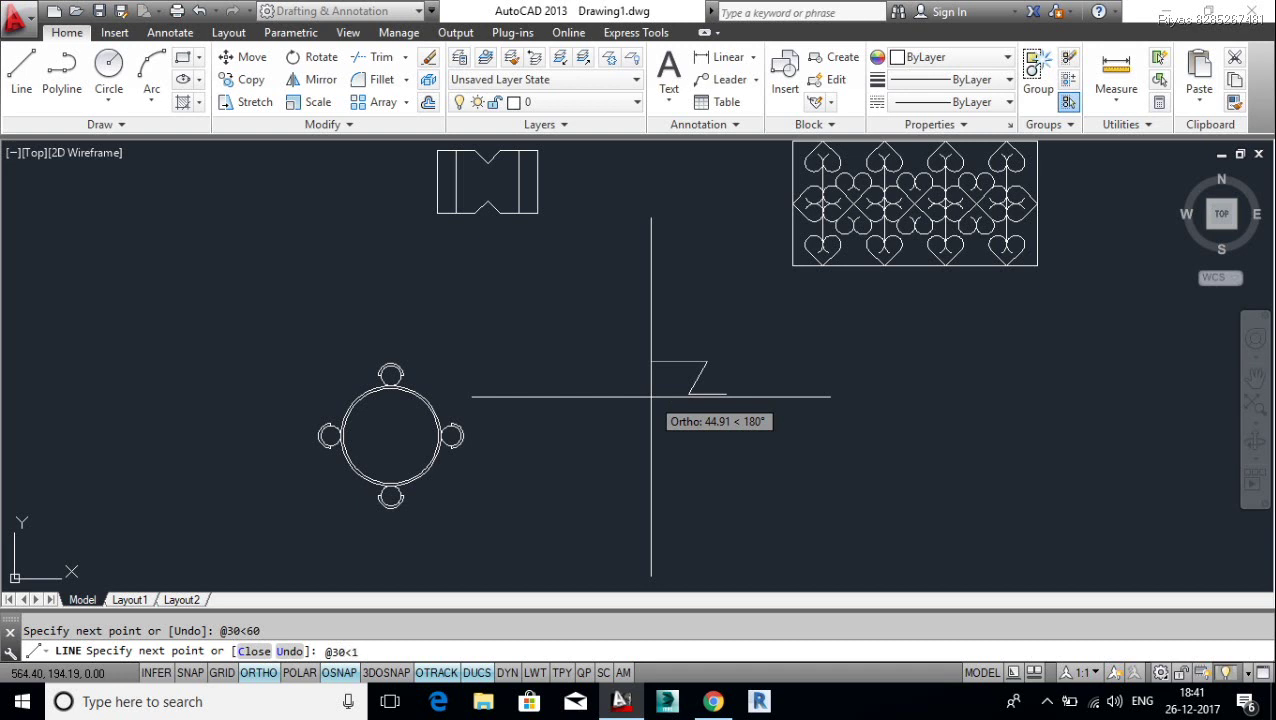
Step: Finish the zigzag line figure with a final 20-unit segment
text(20)
key(Return)
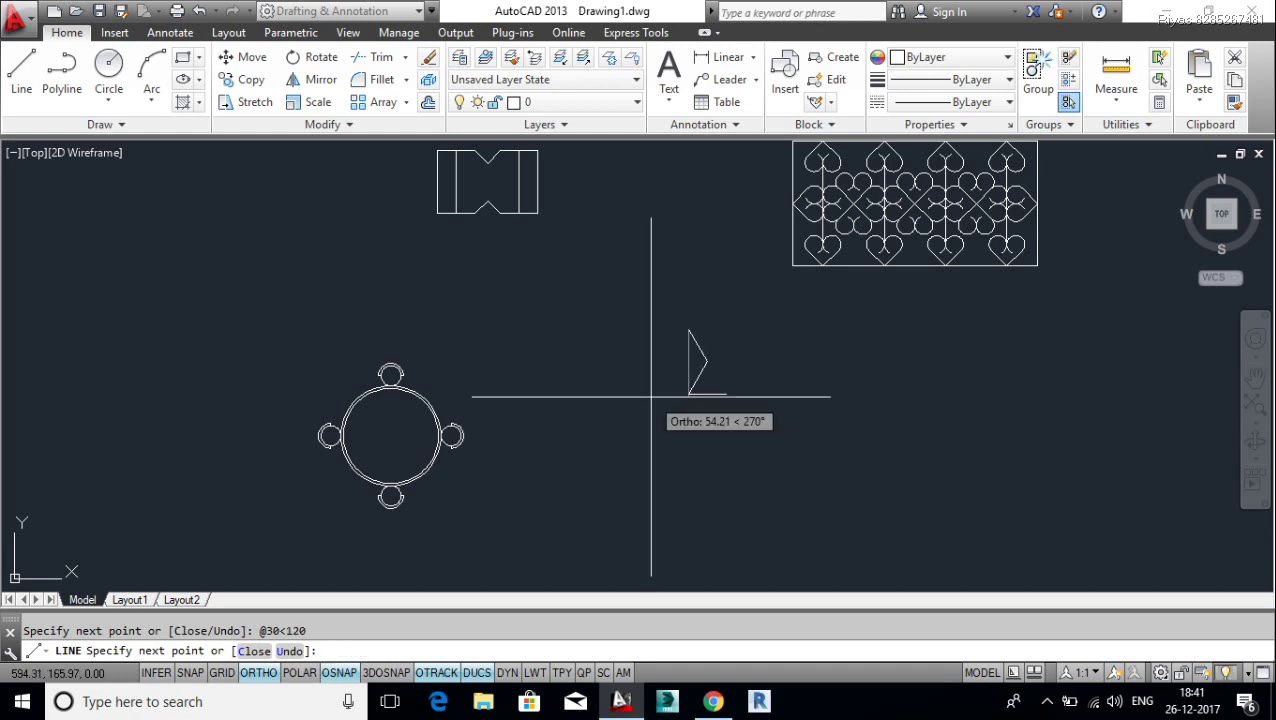
key(BackSpace)
key(BackSpace)
key(Return)
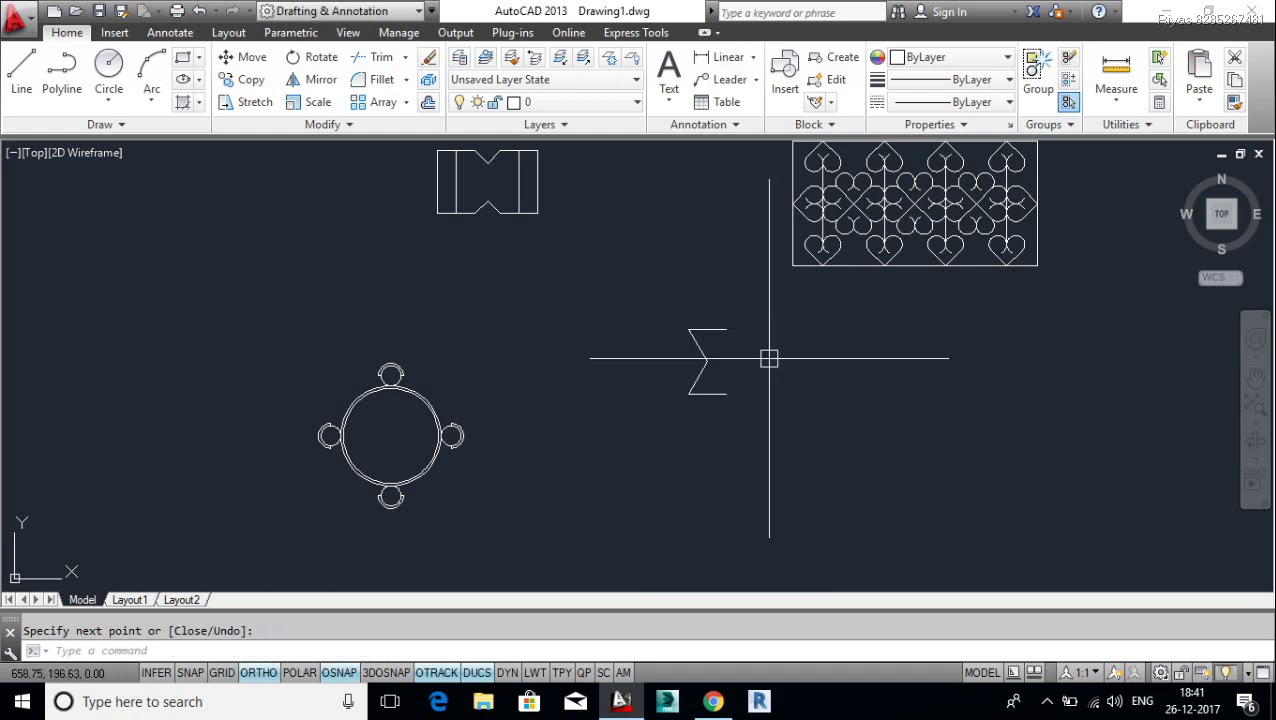
scroll(768, 358, up, 2)
Step: Copy the diagonal line up to the top of the zigzag half
text(o)
key(Return)
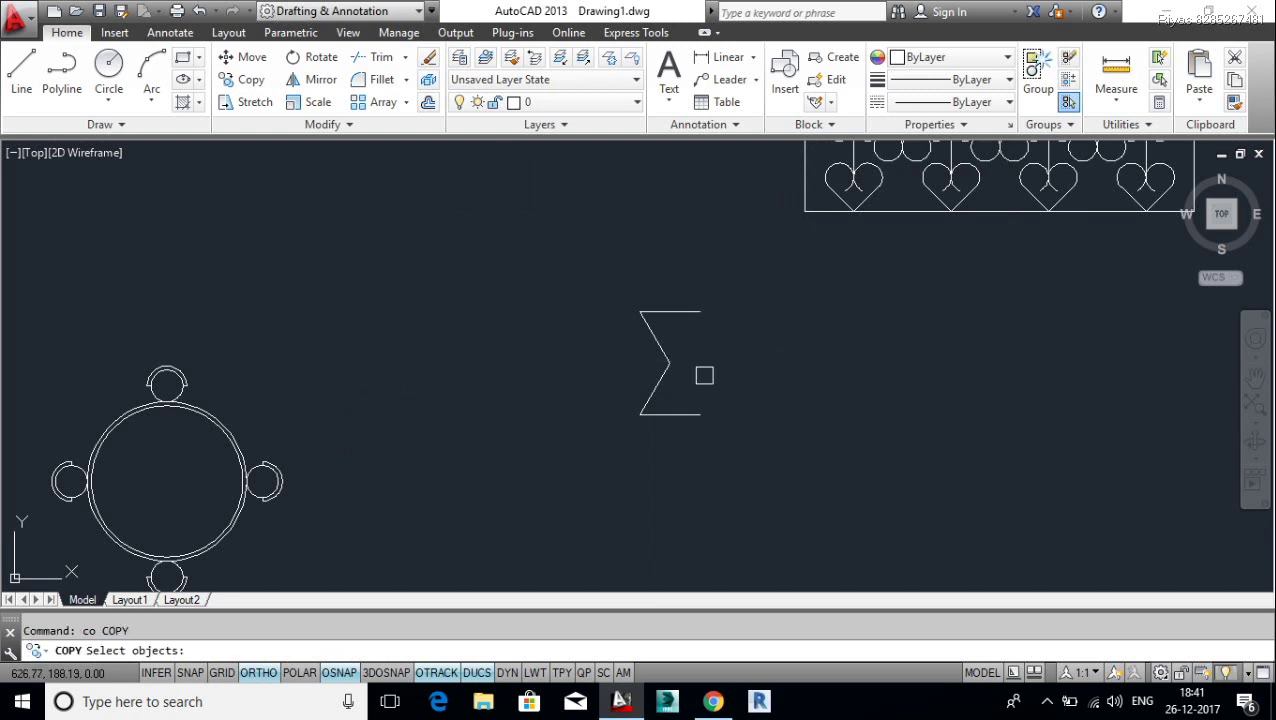
click(660, 385)
key(Return)
click(640, 413)
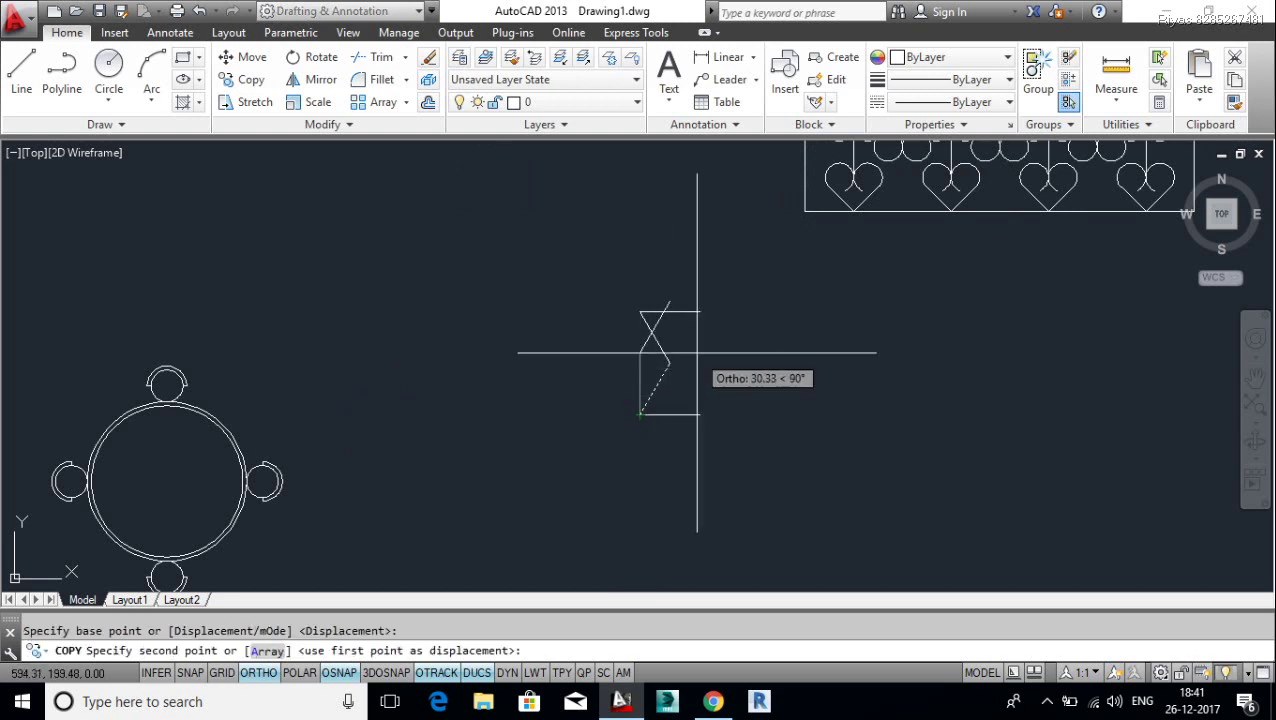
click(700, 312)
Step: Copy a zigzag segment lower to add the bottom diagonal of the half-star
key(Return)
key(Return)
click(655, 342)
key(Return)
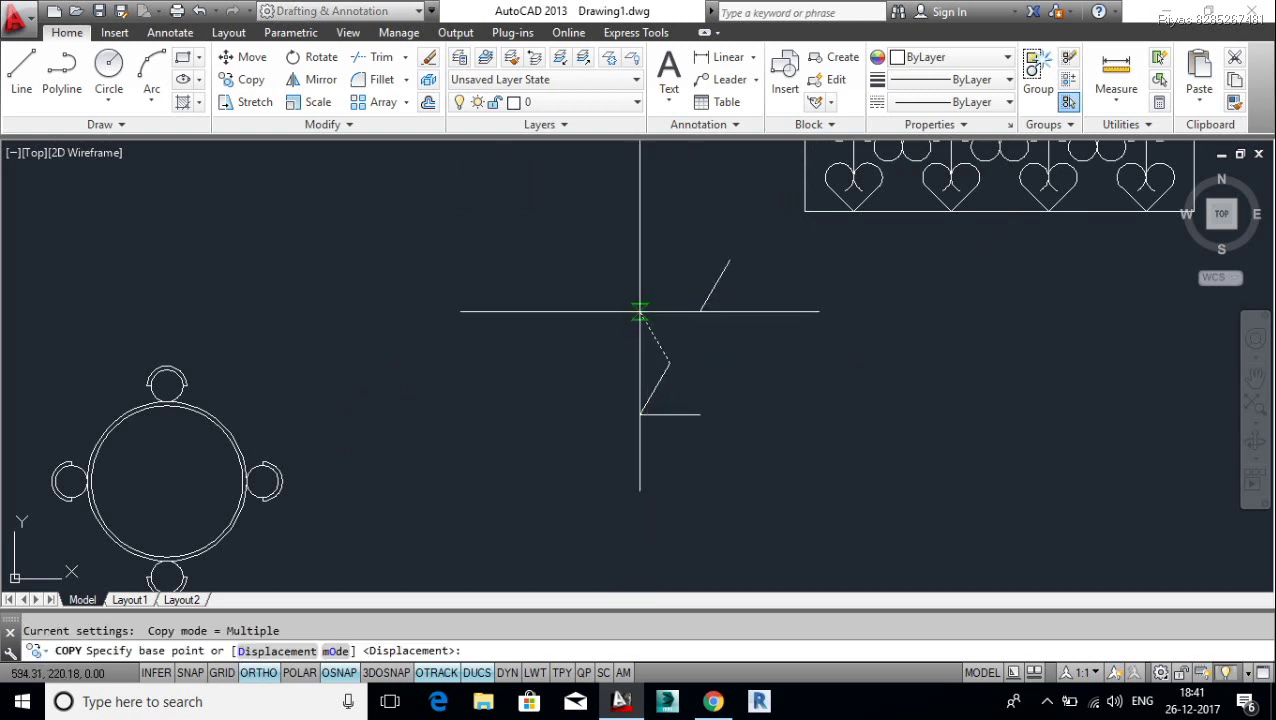
click(640, 312)
click(700, 413)
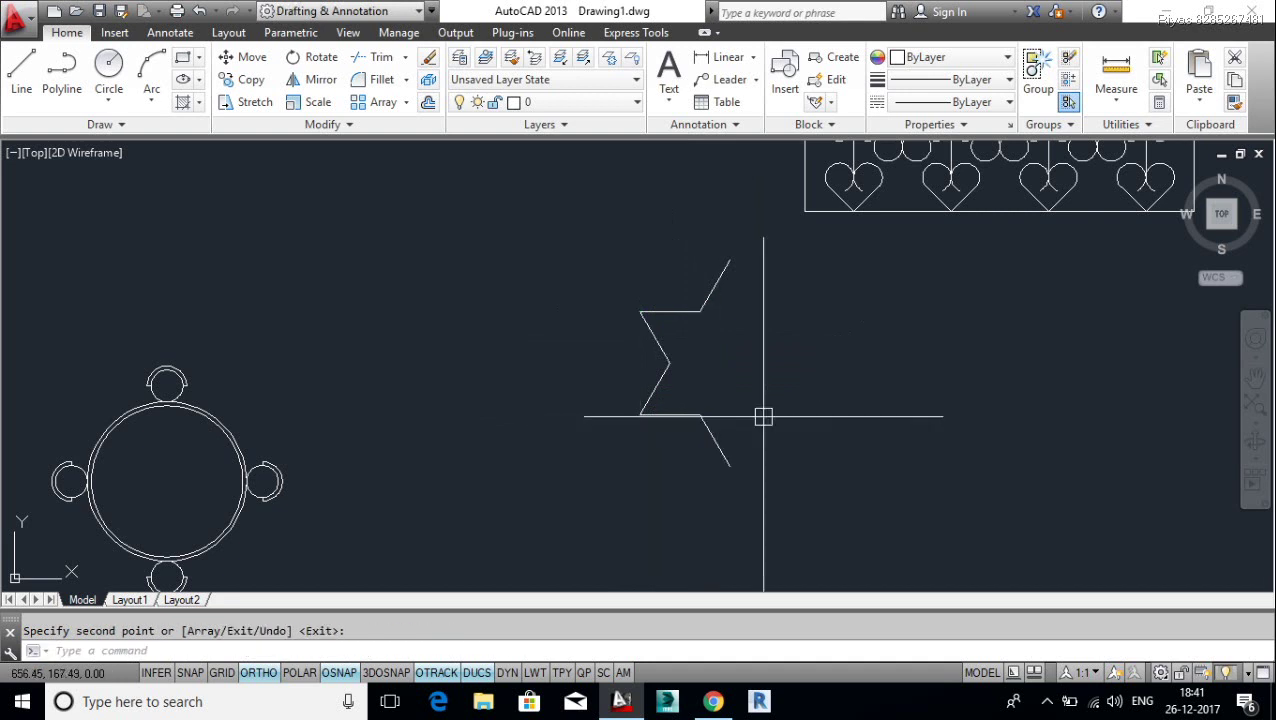
Step: Mirror the six zigzag lines about the top-to-bottom vertex line, keeping the originals
text(mi)
key(Return)
click(758, 253)
click(598, 484)
key(Return)
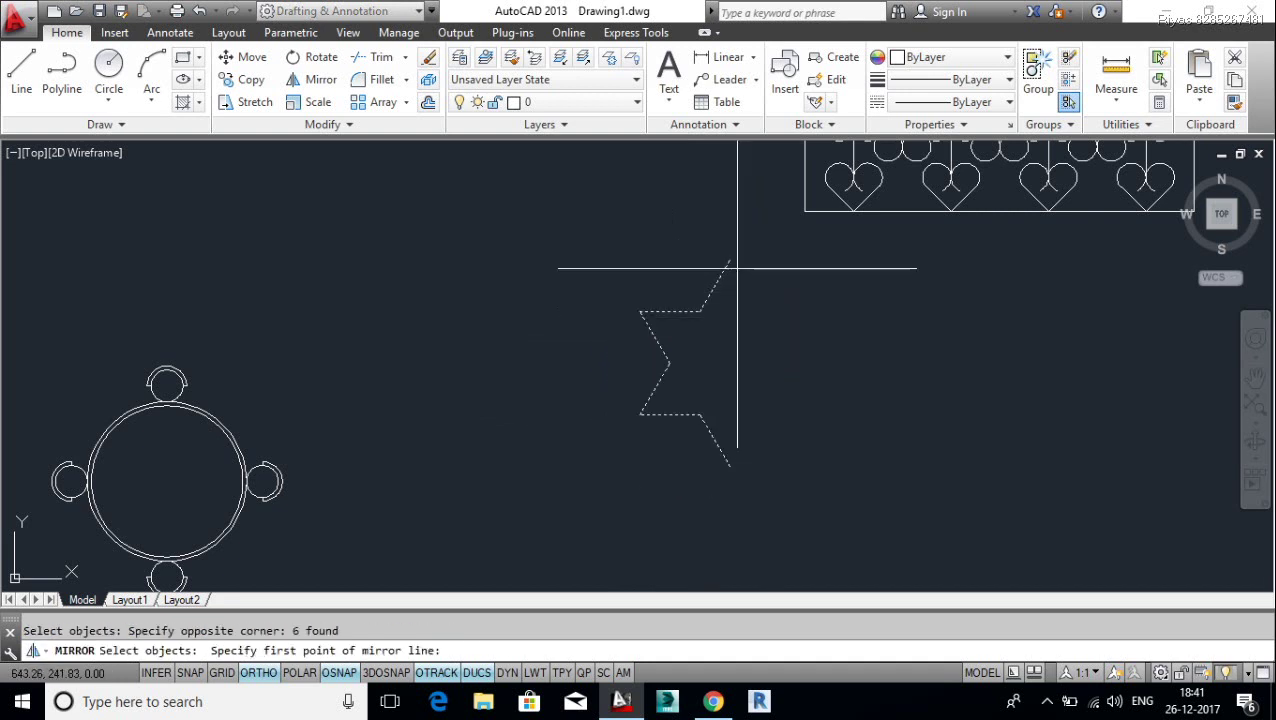
click(730, 262)
click(730, 463)
key(Return)
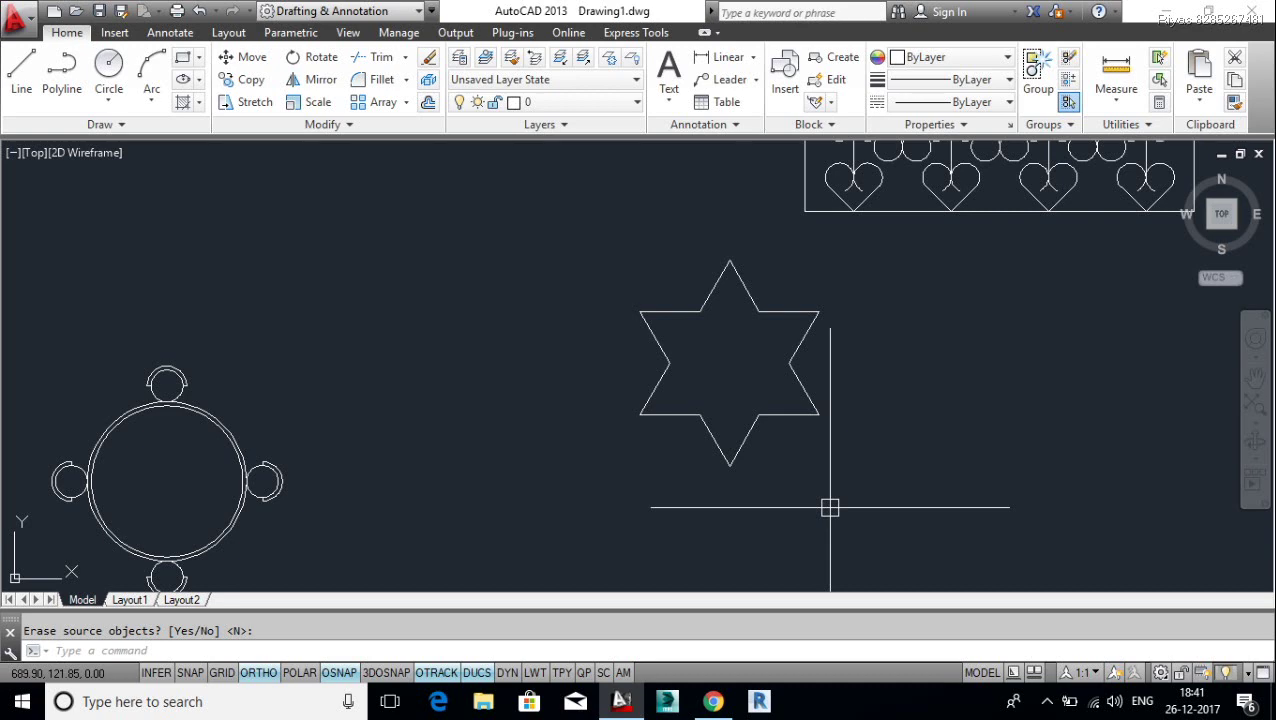
scroll(830, 508, down, 3)
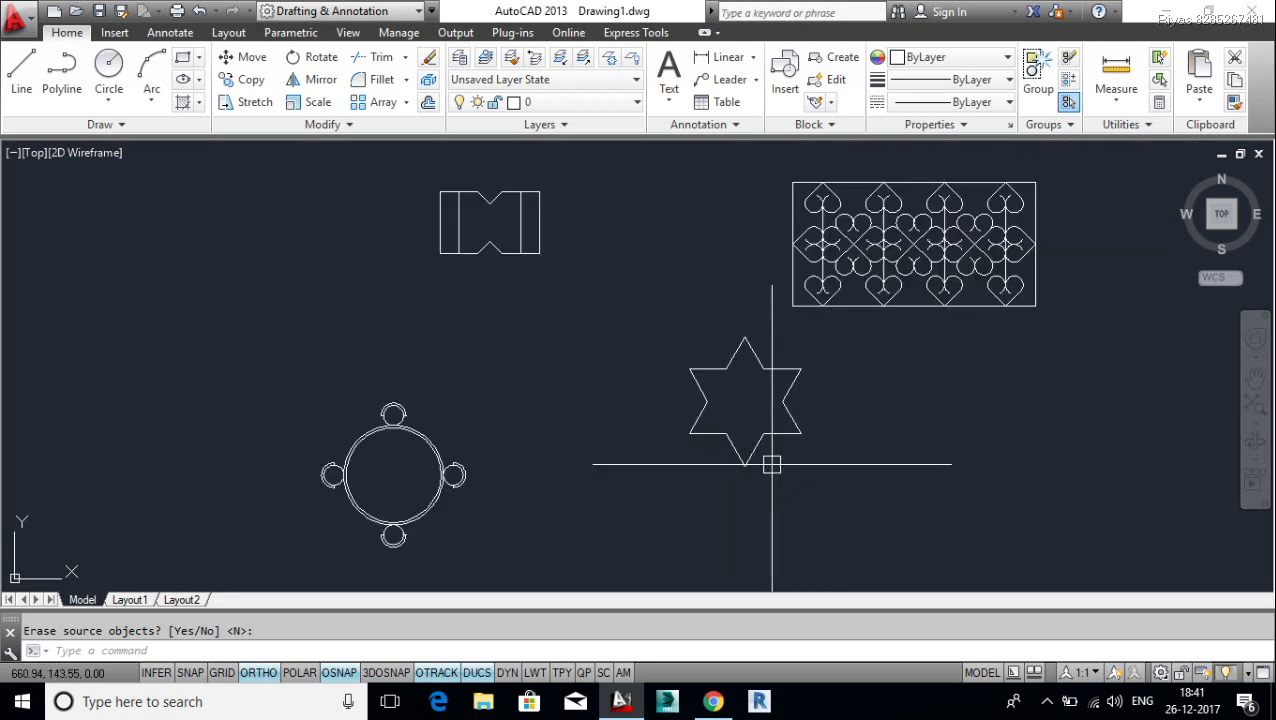
scroll(769, 464, down, 2)
middle_drag(840, 470, 598, 390)
scroll(694, 370, up, 2)
middle_drag(694, 370, 685, 399)
text(rec)
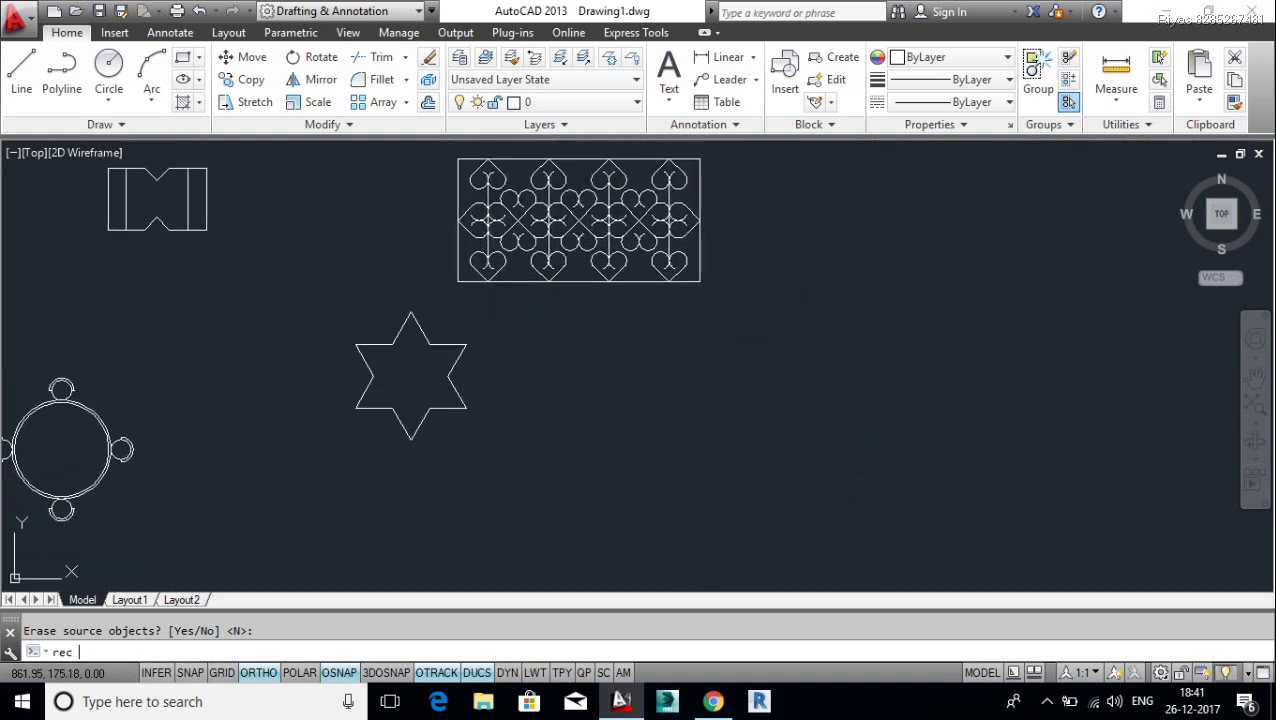
Step: Draw a 60 by 110 rectangle to the right of the star
key(Return)
click(636, 375)
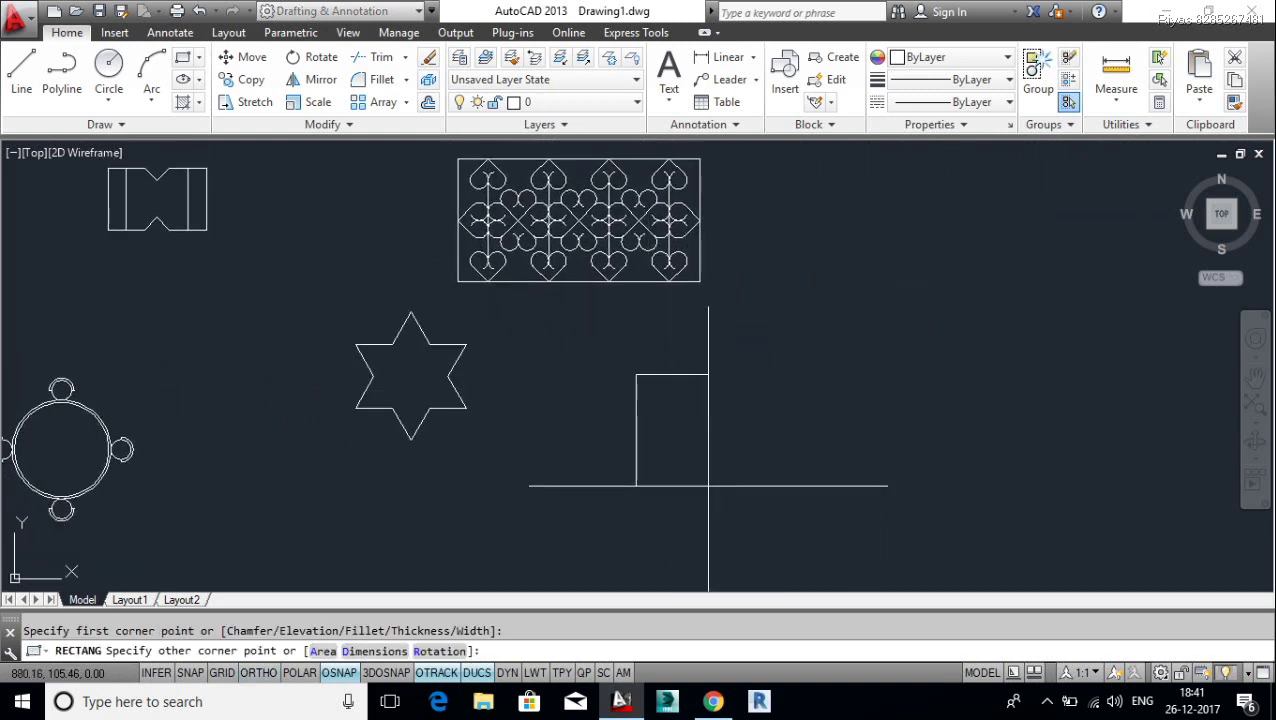
text(d)
key(Return)
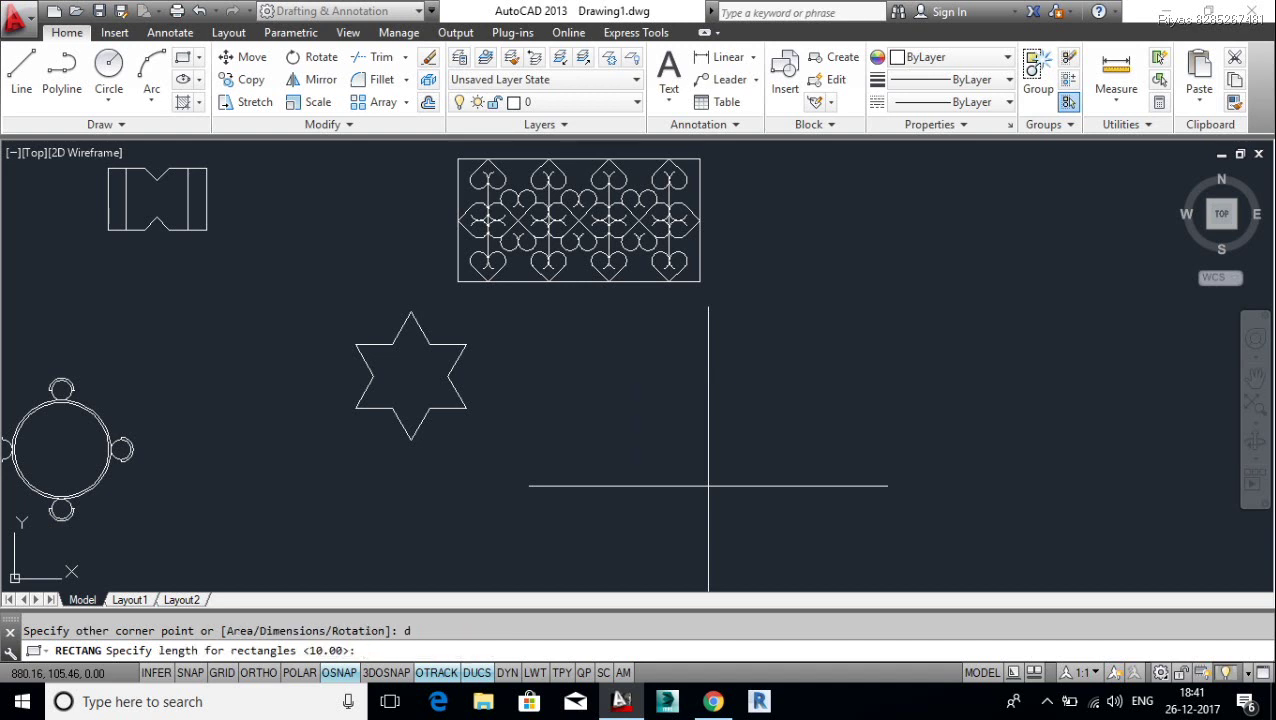
key(Return)
text(110)
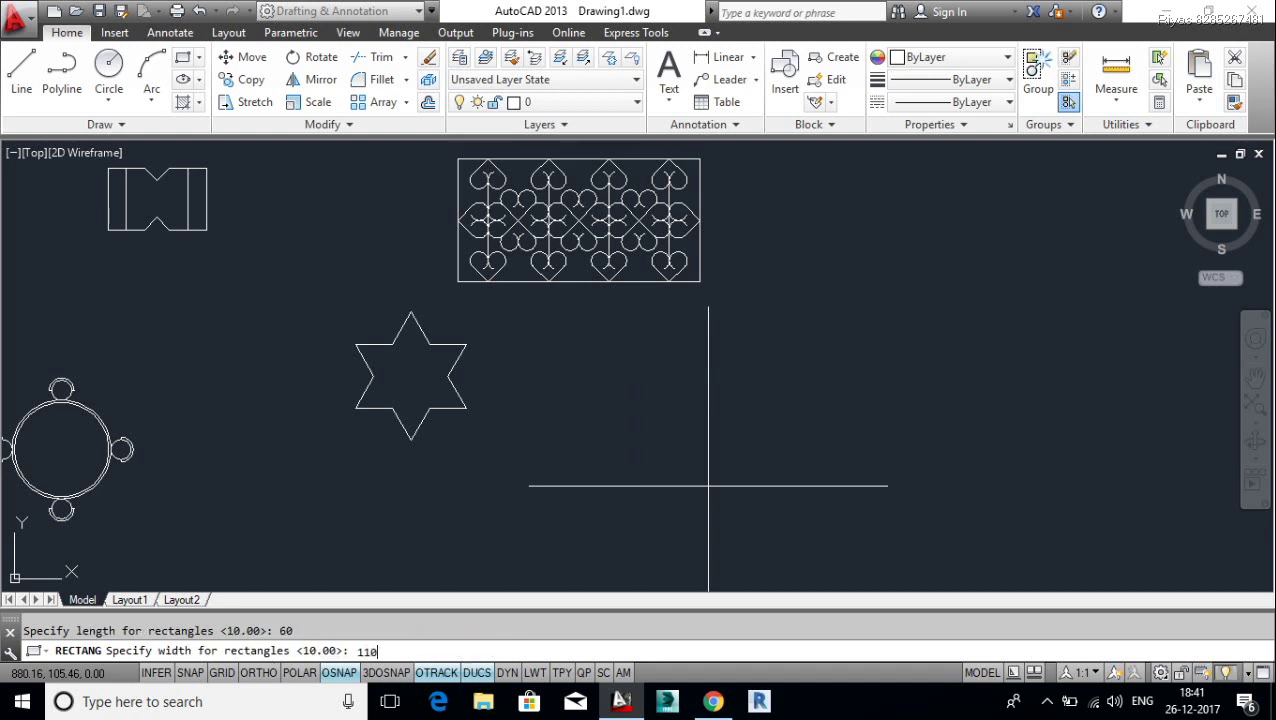
key(Return)
Step: Explode the rectangle into separate edge lines
scroll(700, 492, up, 2)
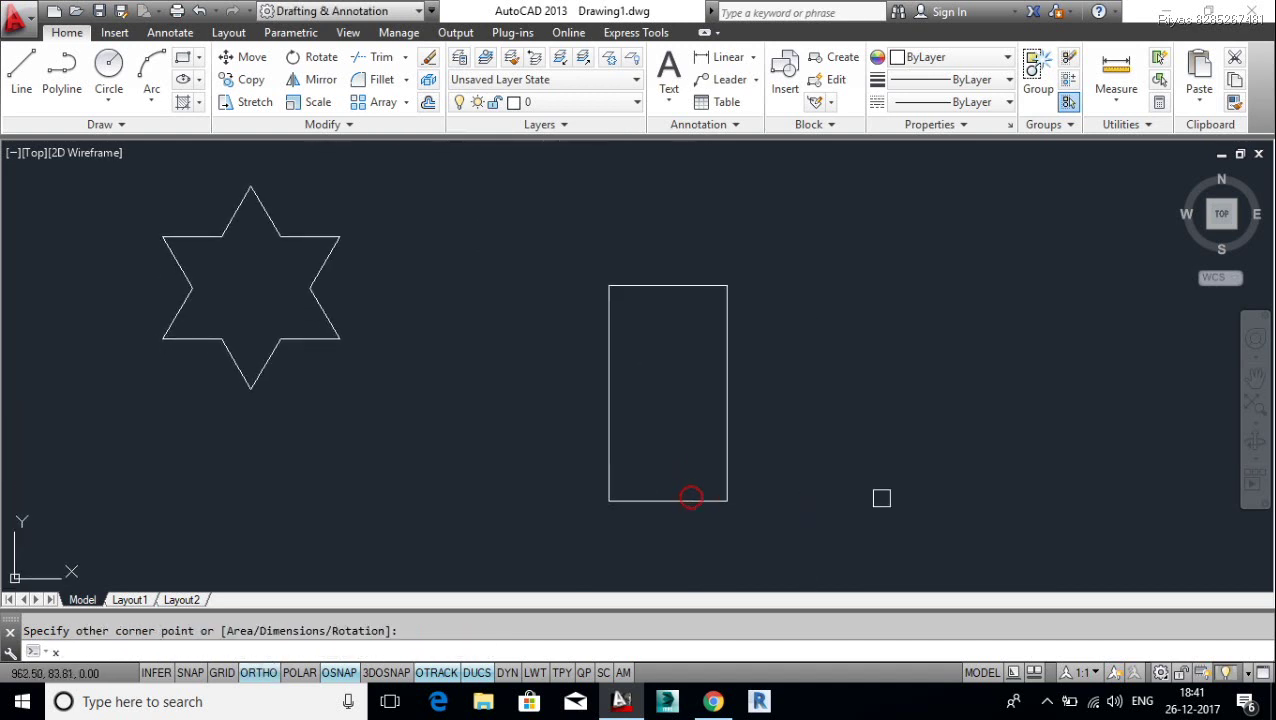
text(x)
key(Return)
drag(881, 498, 632, 487)
key(Return)
Step: Offset the left edge repeatedly by 10 to add vertical grid lines
text(o)
key(Return)
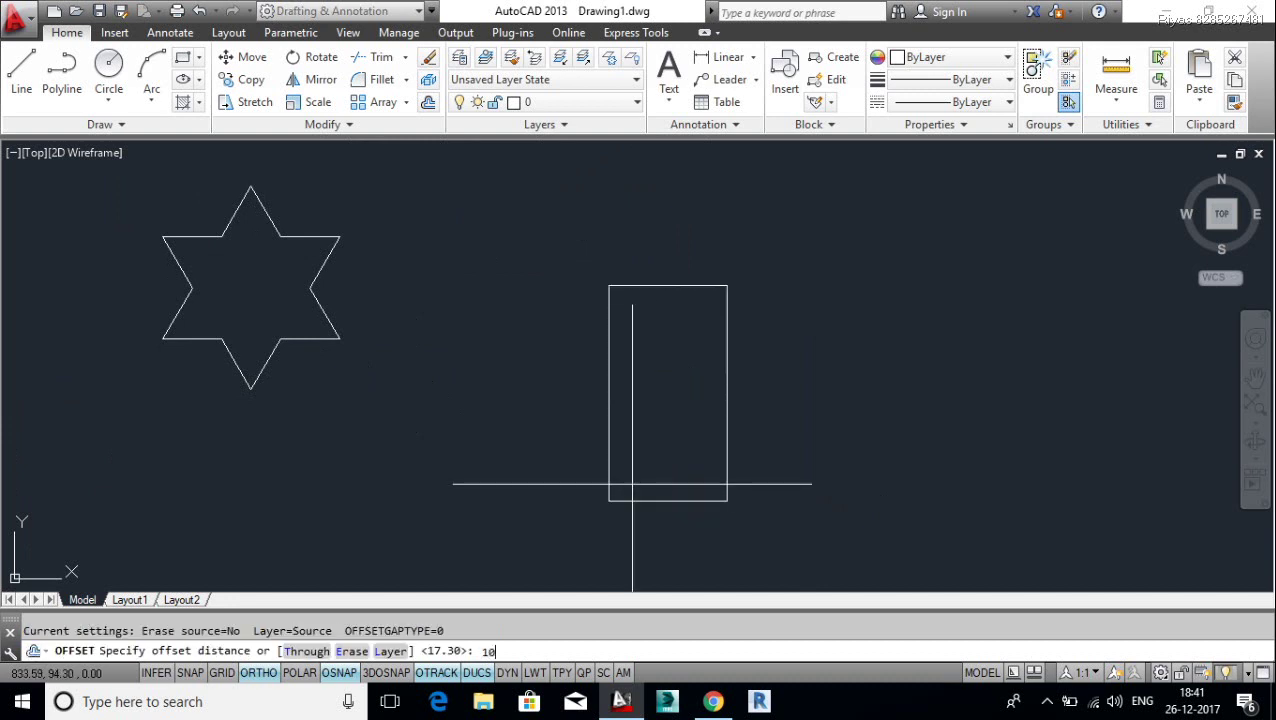
key(Return)
click(608, 456)
text(m)
key(Return)
click(681, 448)
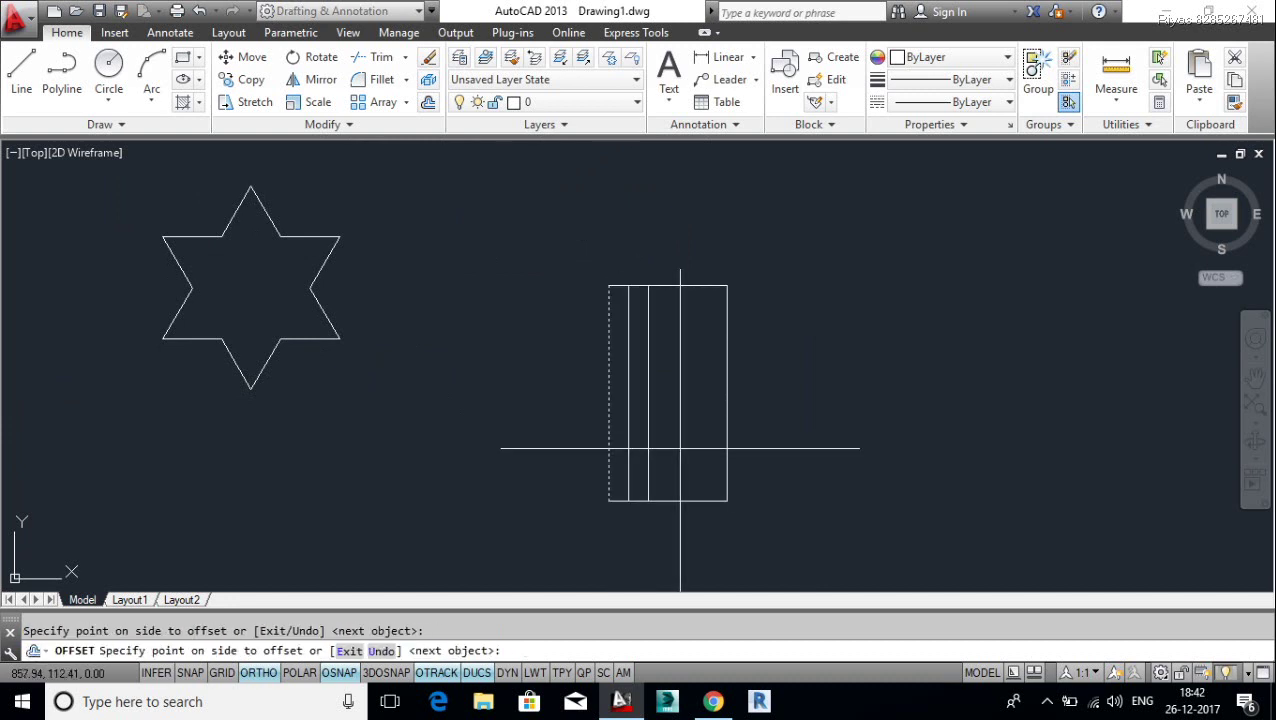
click(700, 452)
click(770, 463)
click(845, 475)
key(Return)
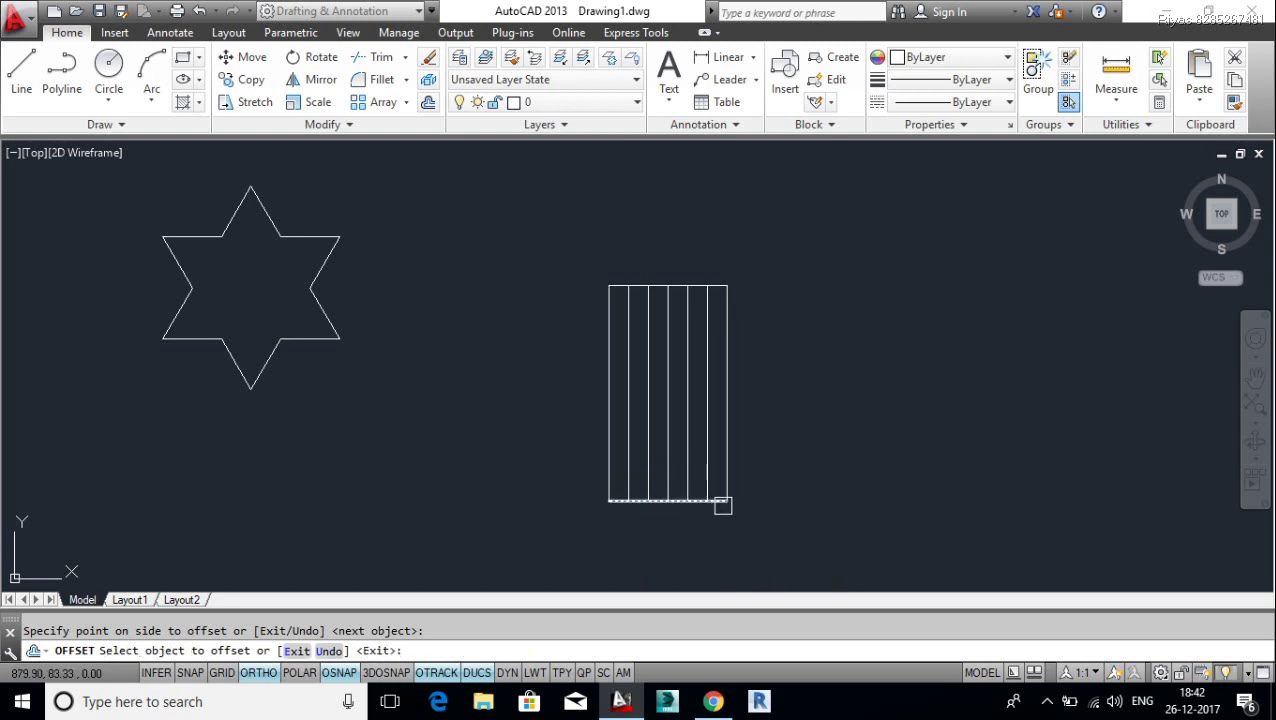
Step: Offset the bottom edge repeatedly by 10 to fill the rectangle with horizontal grid lines
scroll(721, 502, up, 2)
click(700, 498)
click(740, 475)
click(790, 445)
click(837, 415)
click(845, 400)
click(855, 390)
double_click(865, 375)
click(868, 371)
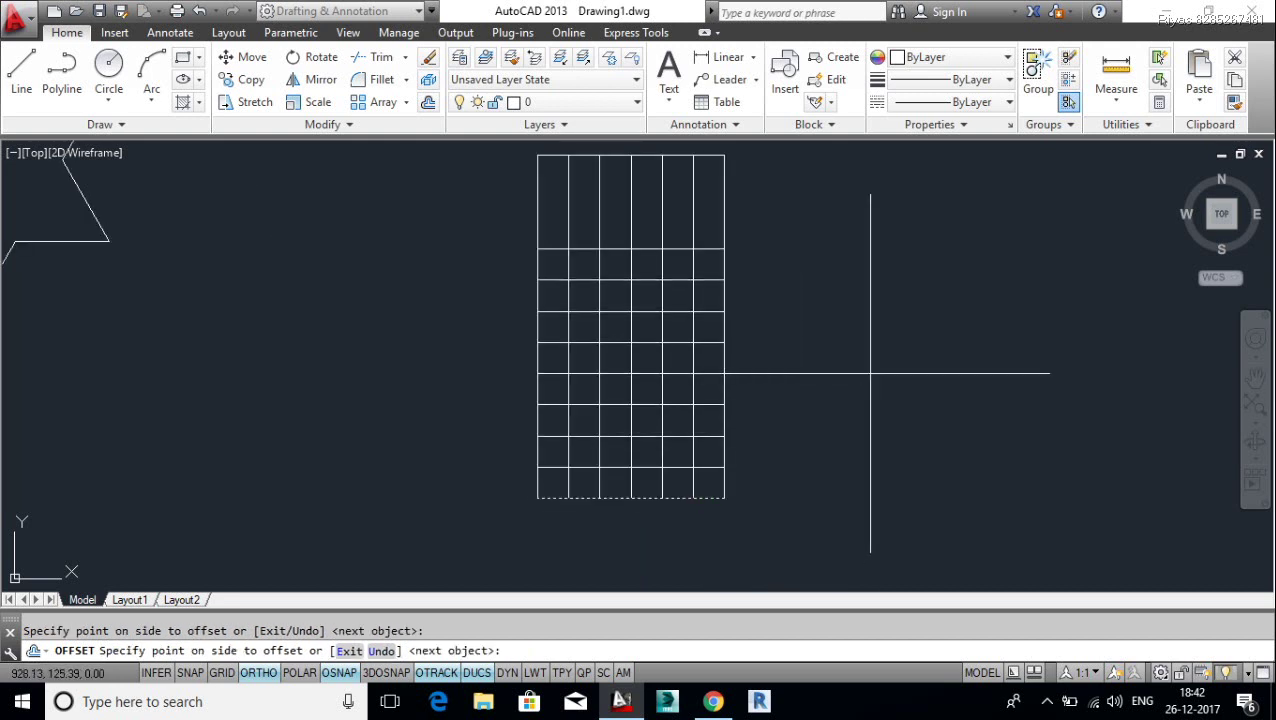
click(870, 368)
click(872, 365)
key(Escape)
middle_drag(789, 470, 791, 416)
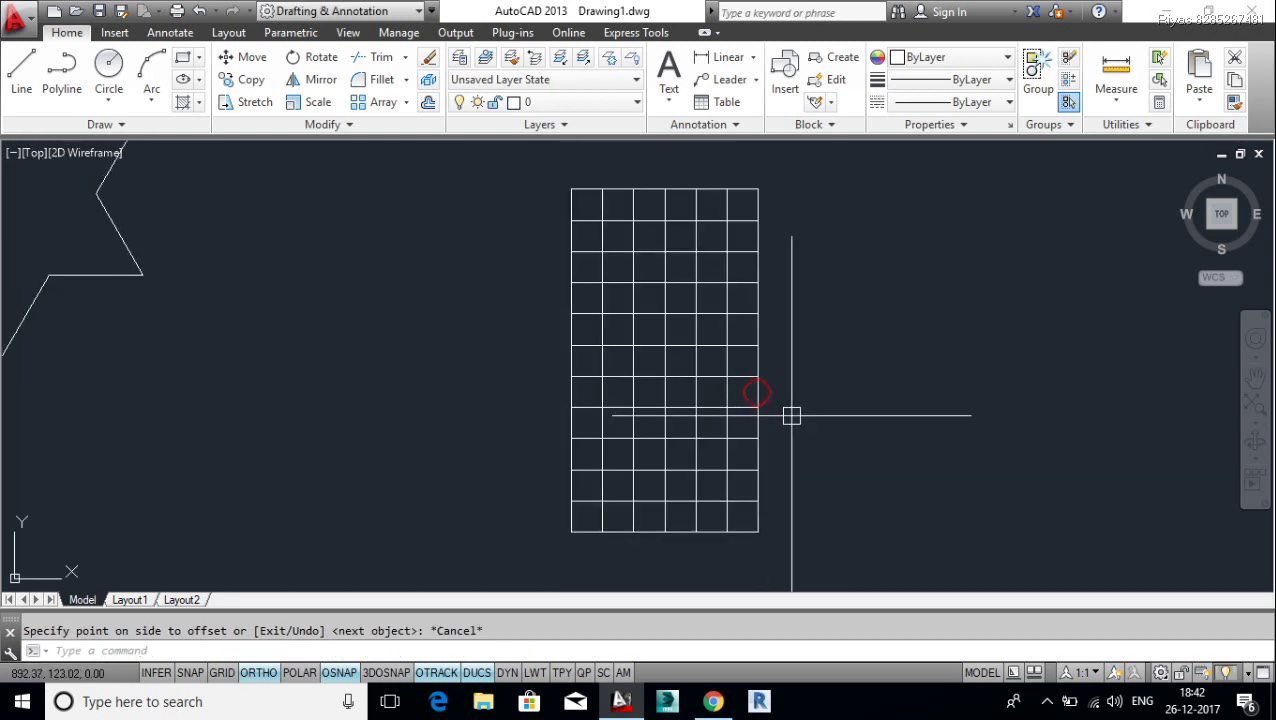
Step: Draw two crossing diagonals forming an X over a 2×2 block of upper cells
scroll(644, 340, down, 3)
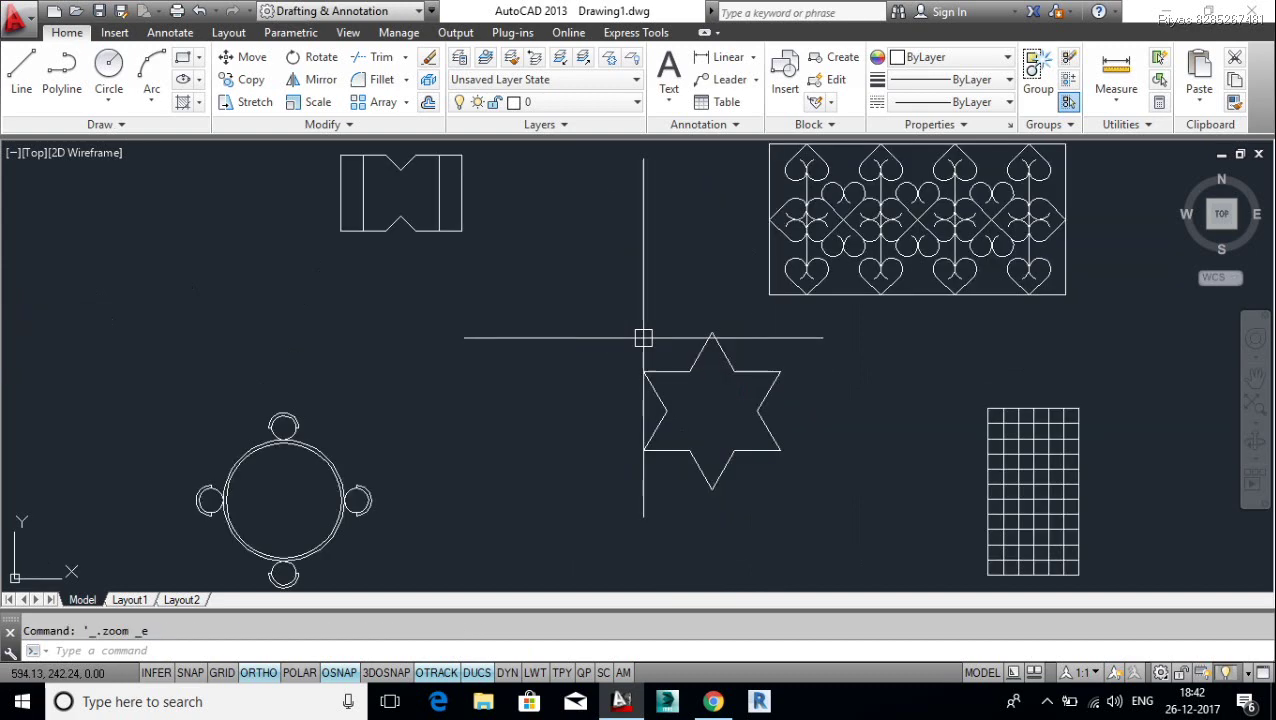
text(l)
key(Return)
middle_drag(846, 378, 592, 276)
scroll(632, 333, up, 3)
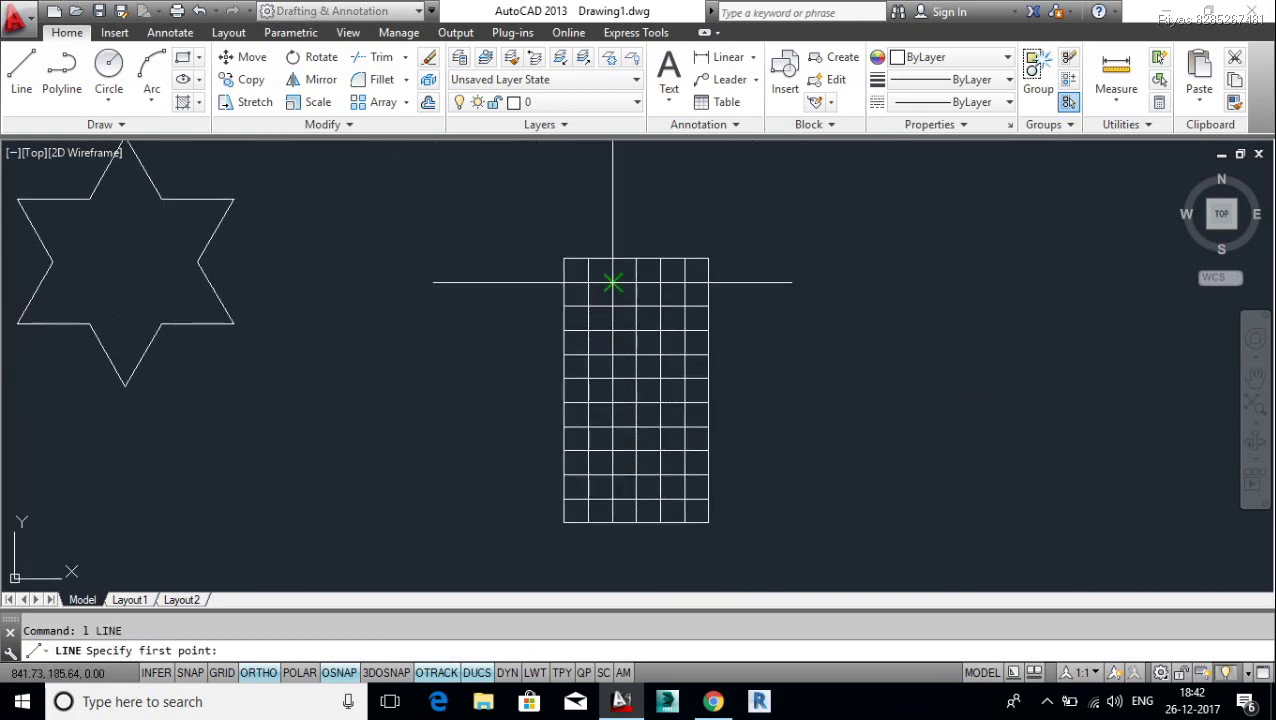
scroll(617, 280, up, 1)
click(603, 284)
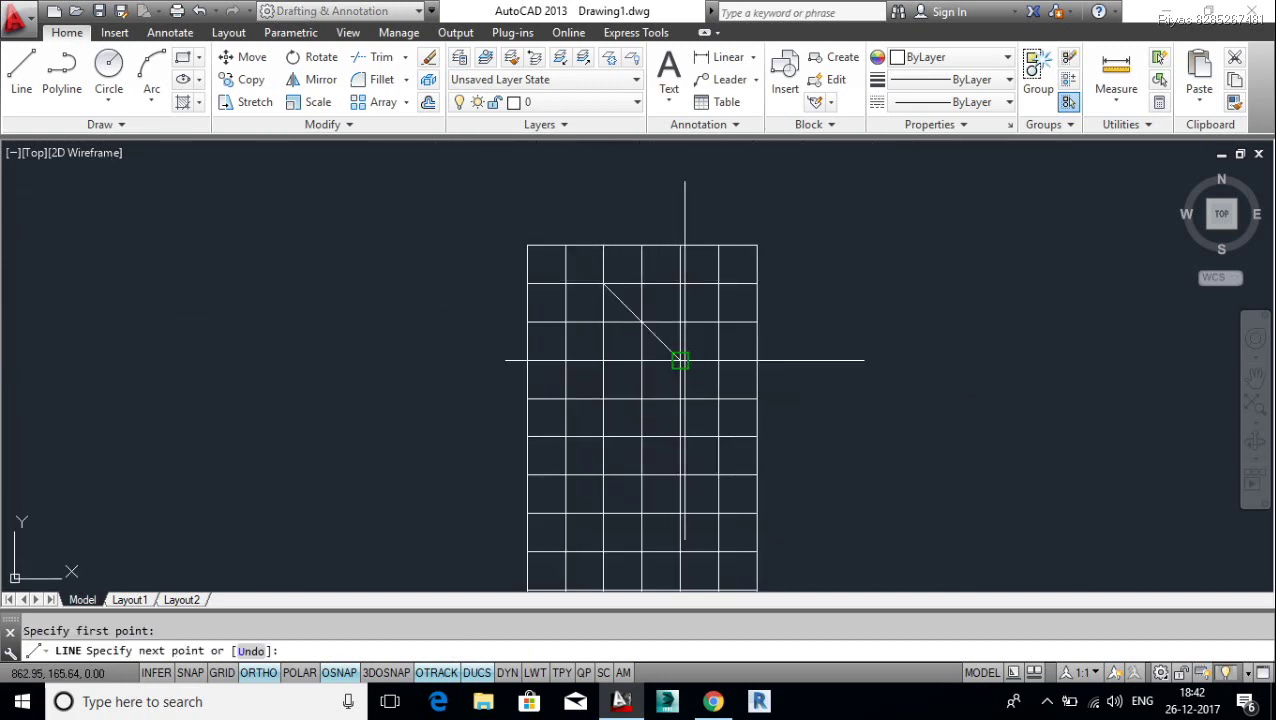
click(680, 360)
key(Return)
key(Return)
click(599, 341)
click(680, 284)
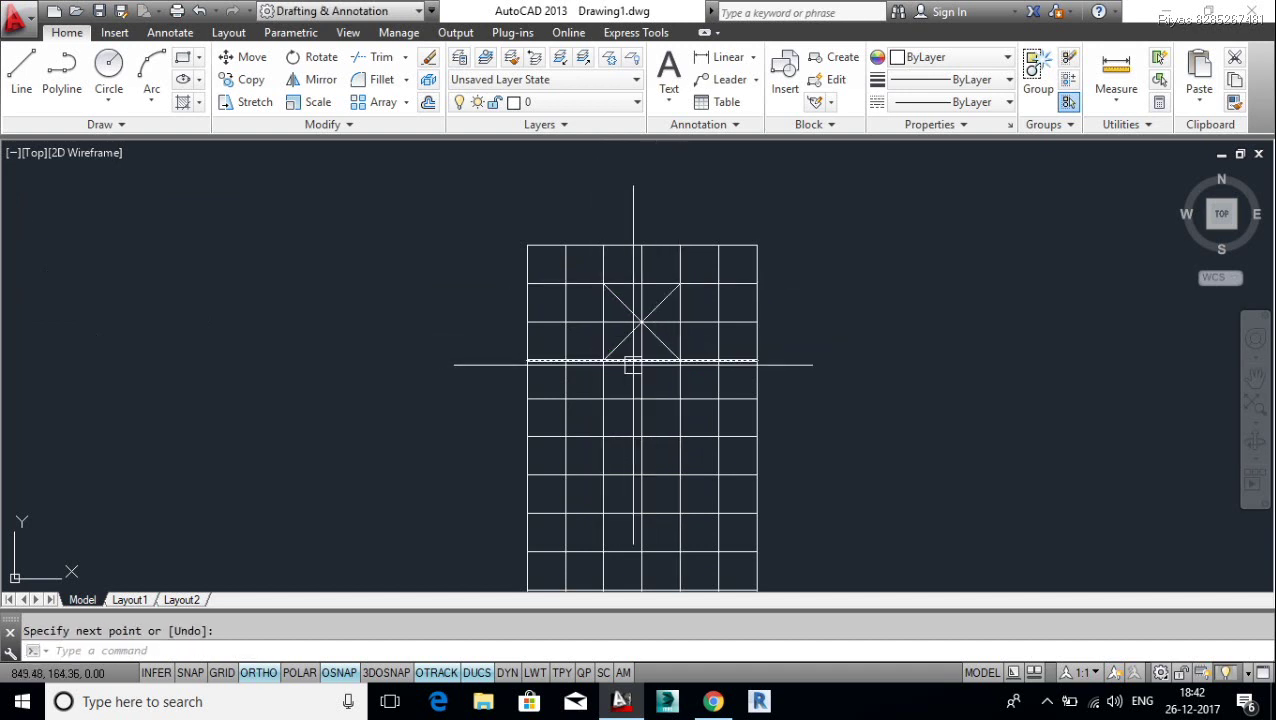
key(Return)
key(Return)
Step: Draw a diamond through the midpoints of that 2×2 block
click(641, 284)
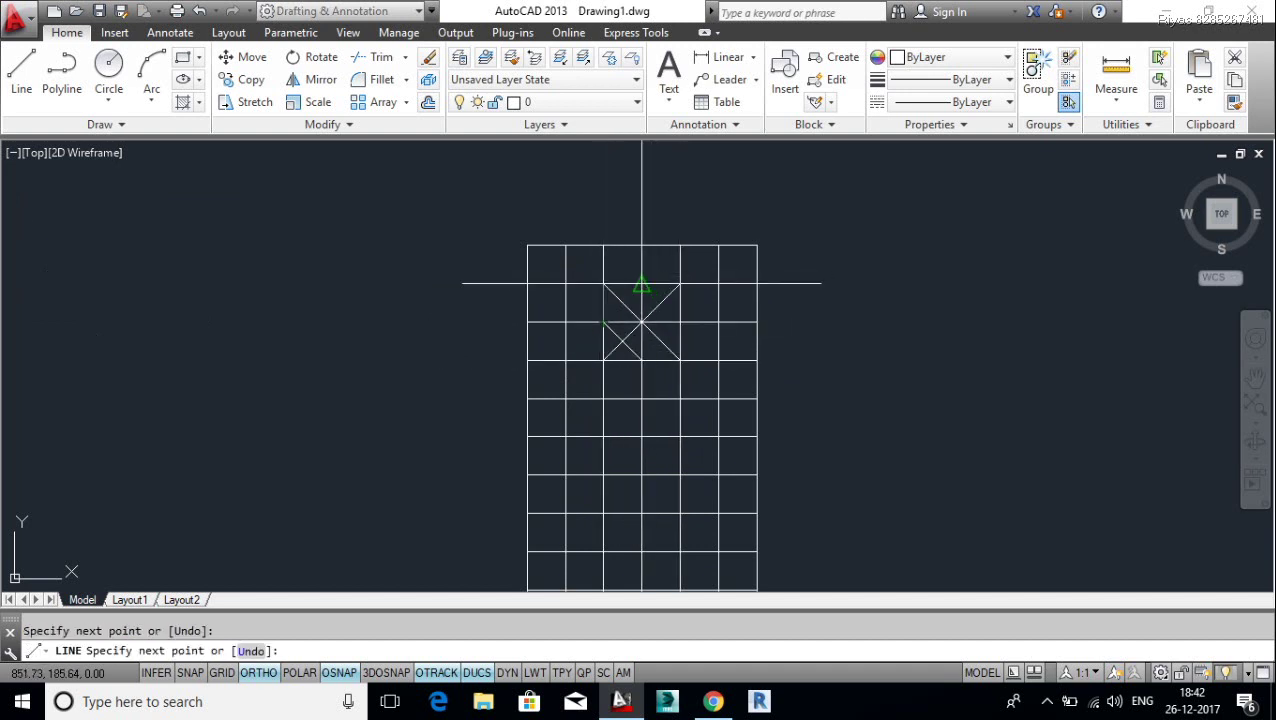
click(680, 322)
click(641, 360)
click(603, 322)
key(Return)
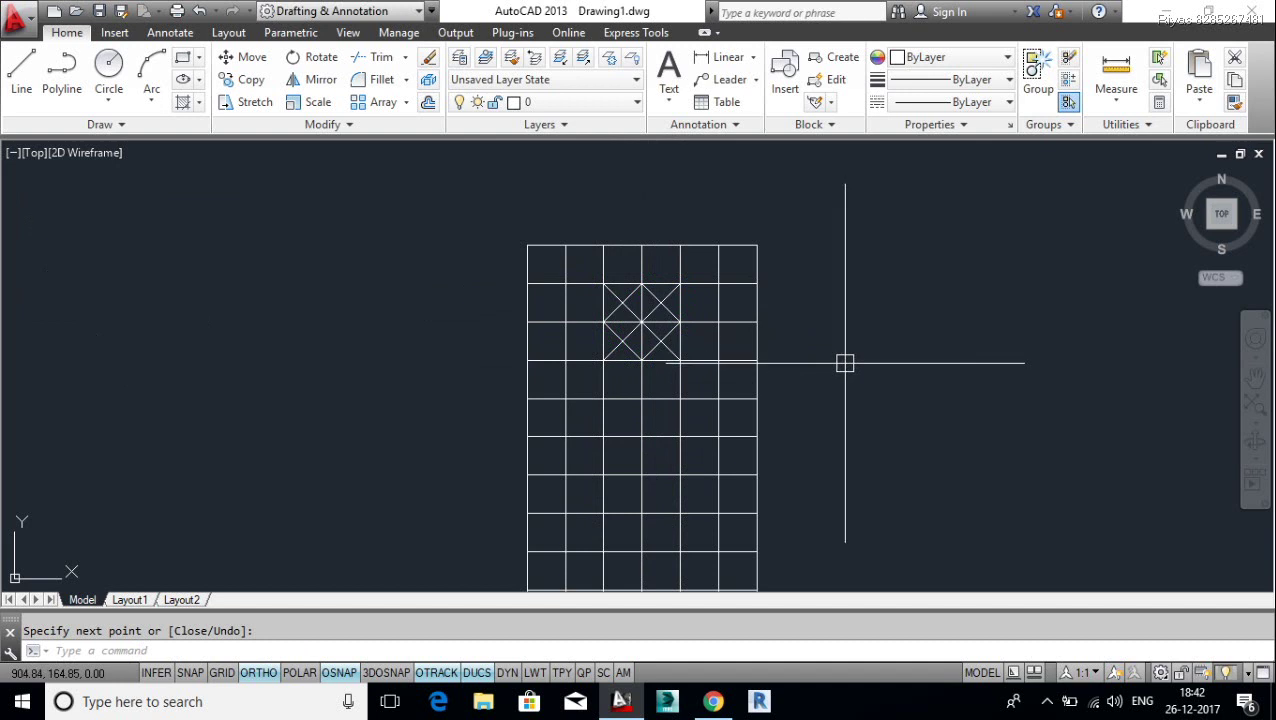
Step: Copy the X-and-diamond ornament down into the lower grid cells
text(co)
key(Return)
click(583, 259)
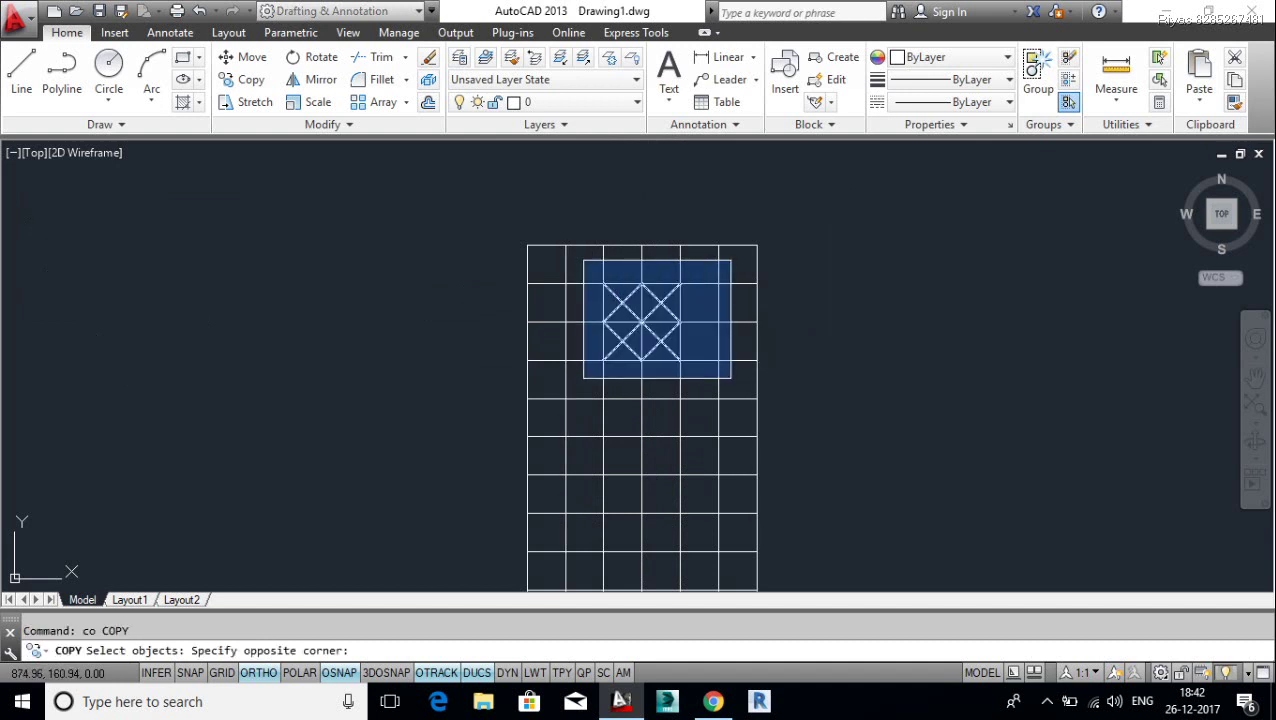
click(760, 375)
key(Return)
click(680, 360)
scroll(680, 180, down, 2)
scroll(689, 437, up, 2)
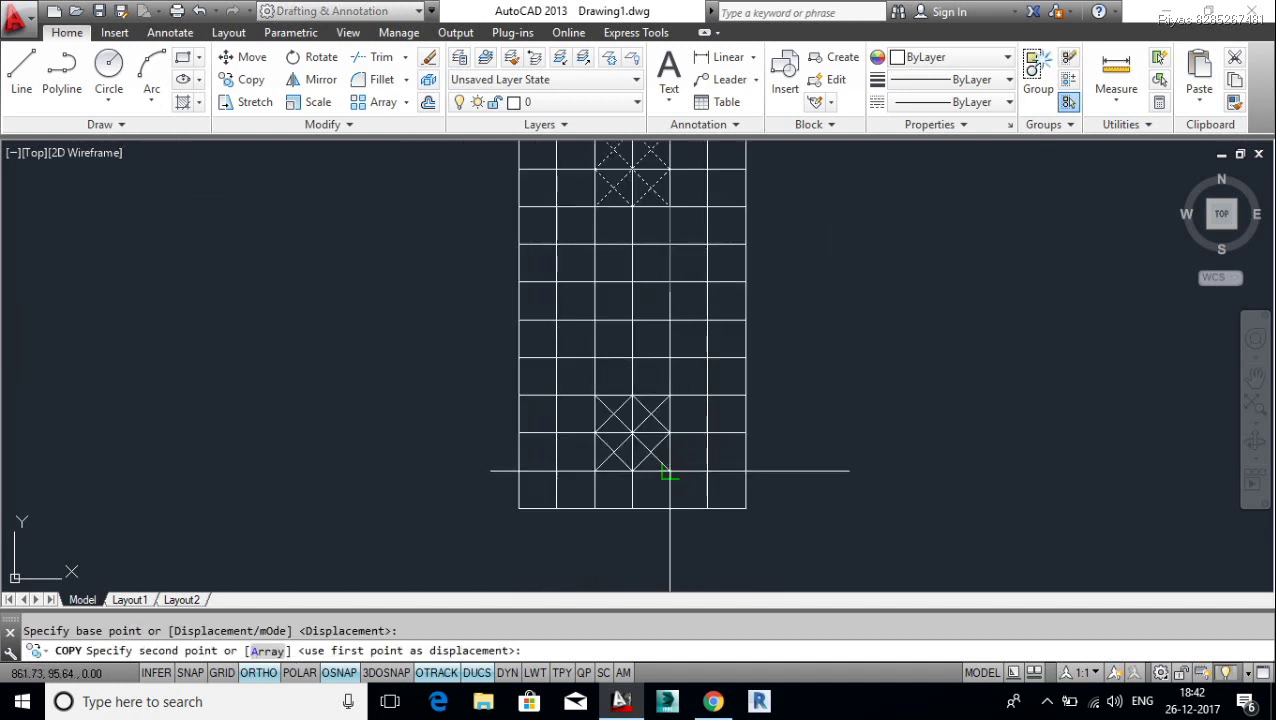
click(661, 470)
scroll(683, 456, down, 4)
scroll(650, 350, up, 2)
key(Escape)
Step: Select the grid's left column with a crossing window, then clear the selection
scroll(626, 302, up, 1)
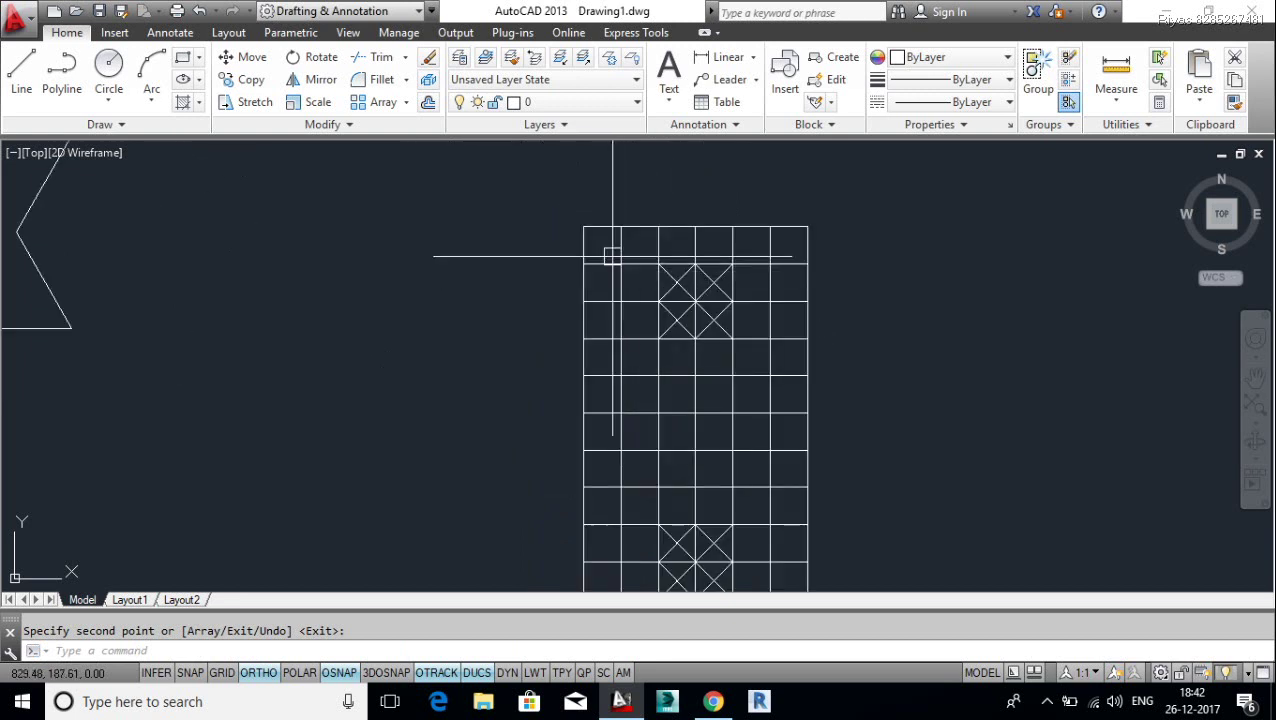
click(603, 280)
scroll(603, 300, down, 1)
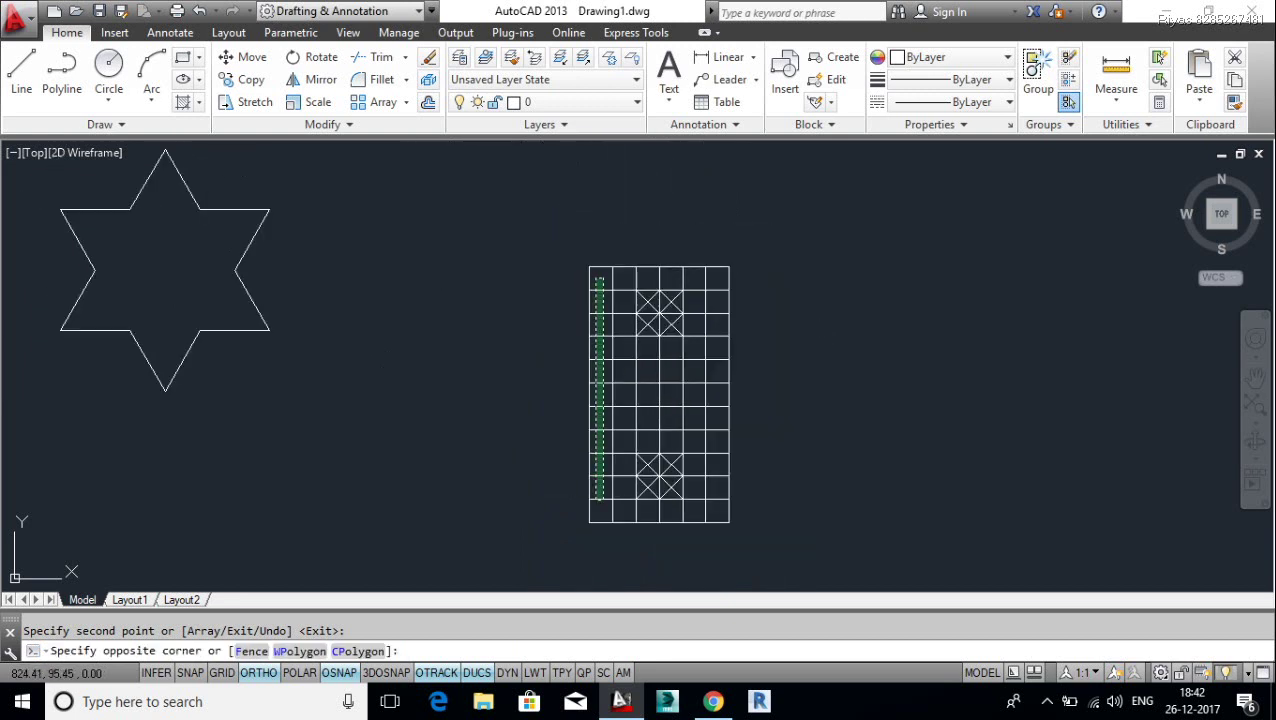
click(595, 507)
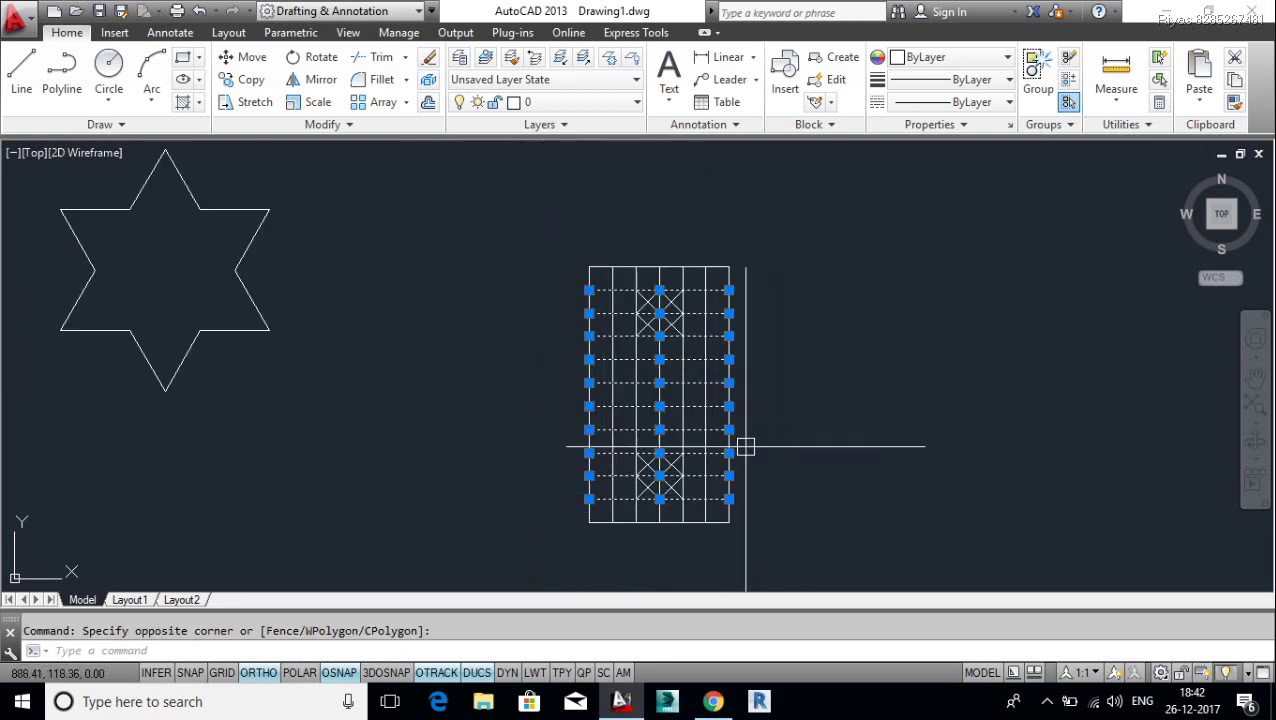
key(Escape)
Step: Copy the whole grid panel with its ornaments to the right
click(794, 237)
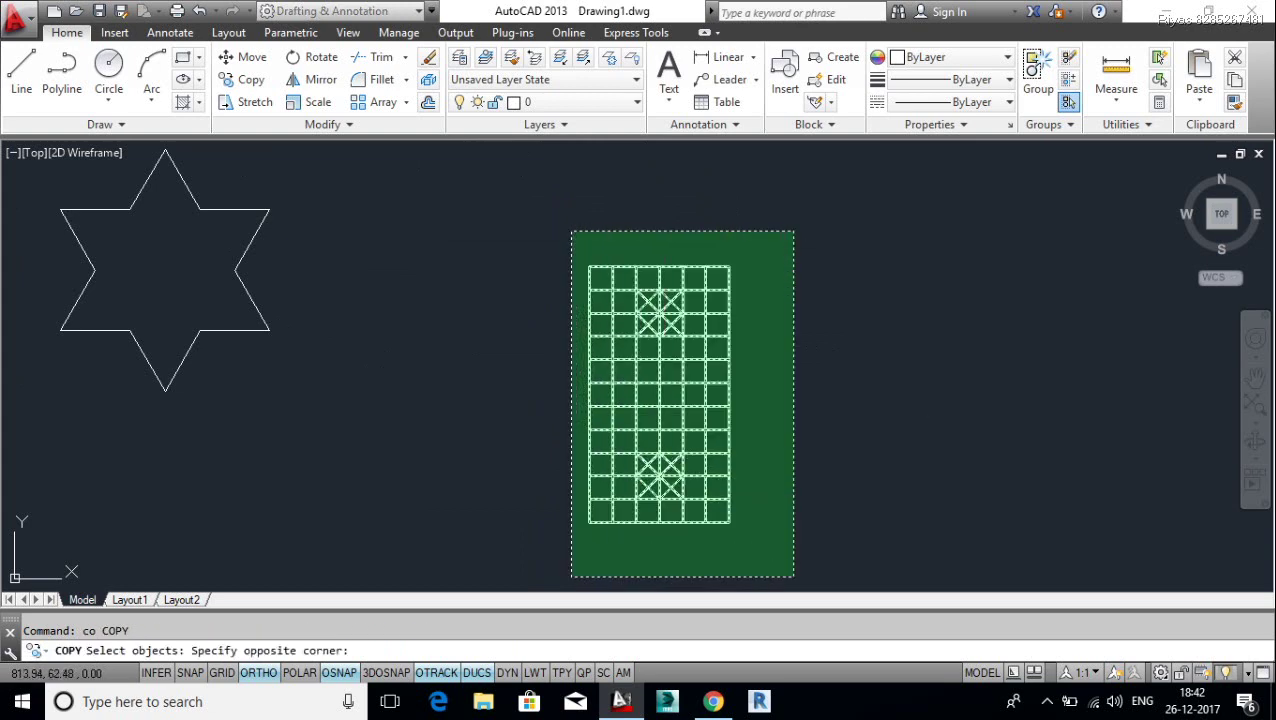
click(568, 576)
key(Return)
click(513, 497)
click(714, 497)
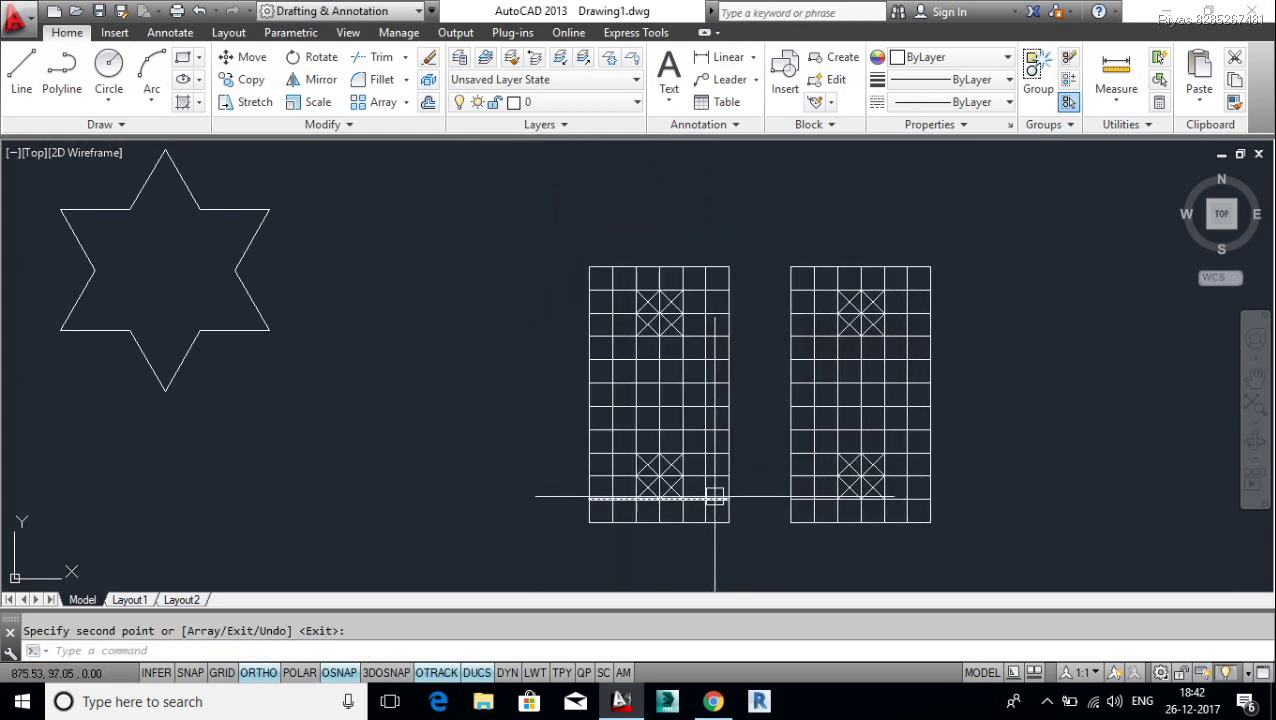
key(Return)
Step: Delete the horizontal grid lines from the right-hand copy
click(800, 510)
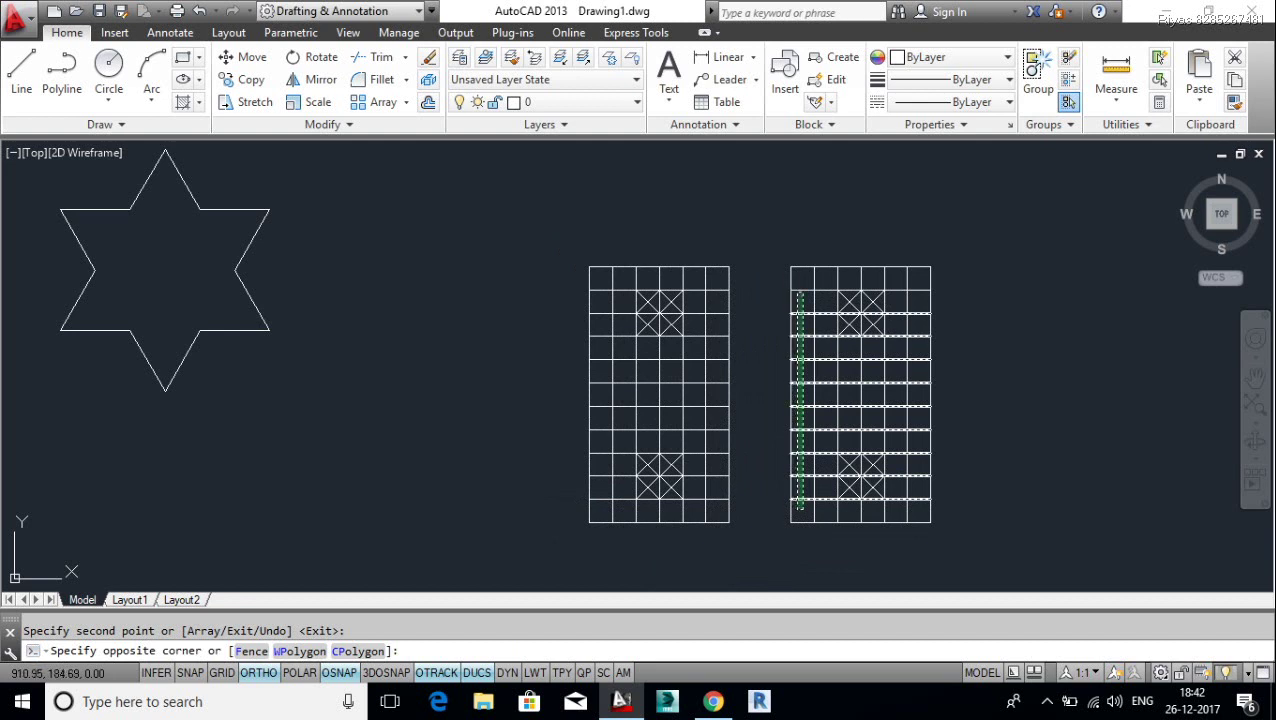
click(799, 287)
key(Delete)
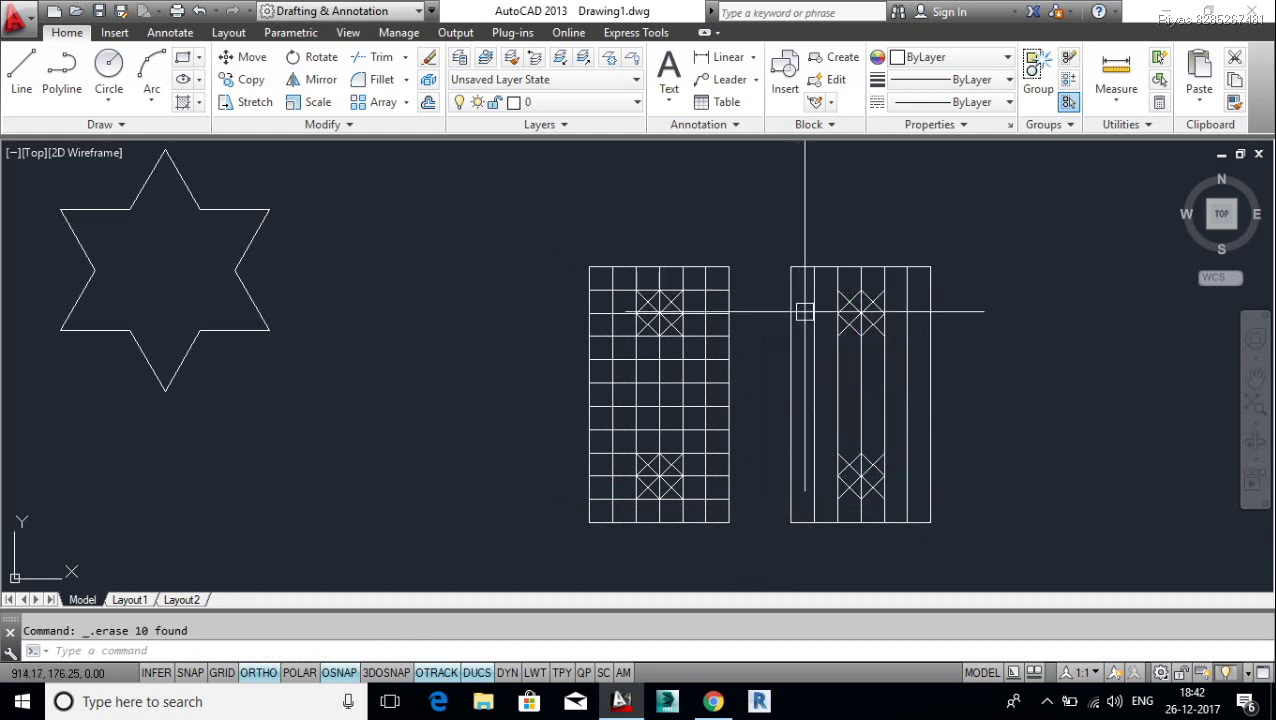
text(tr)
Step: Trim the crossing lines in the second panel, then centre both panels in view
key(Return)
scroll(838, 308, up, 2)
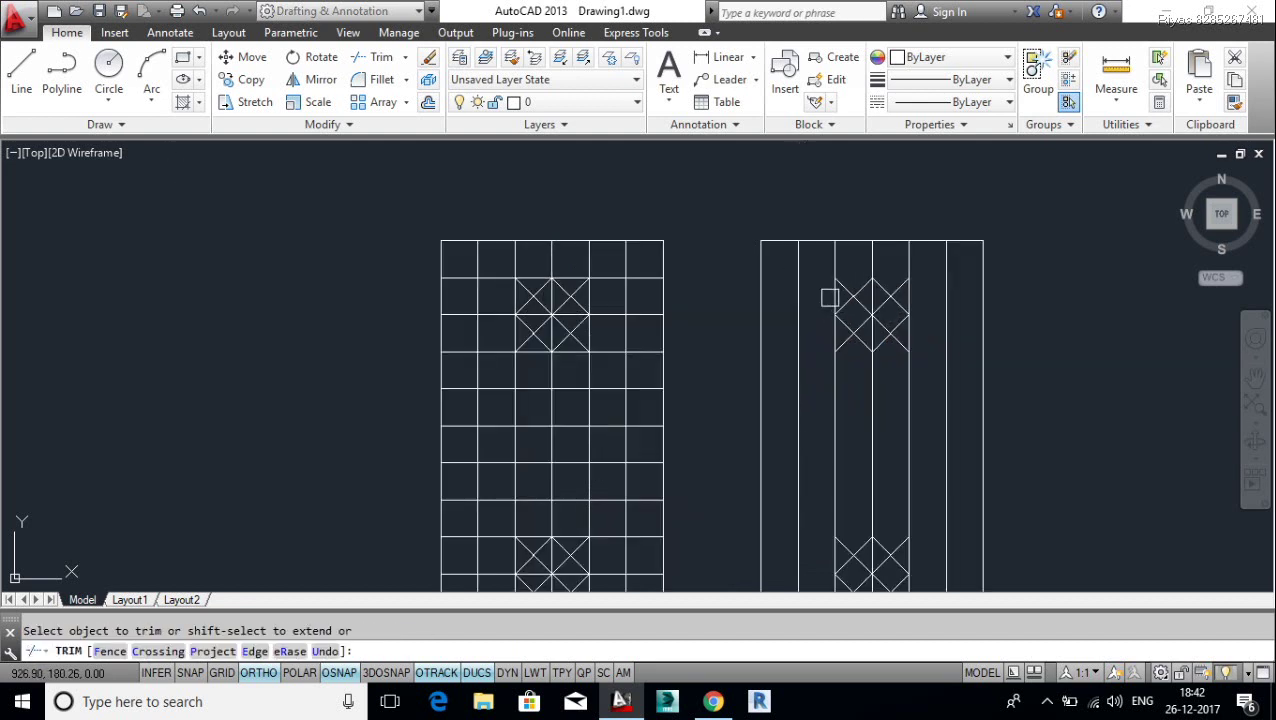
scroll(829, 333, up, 3)
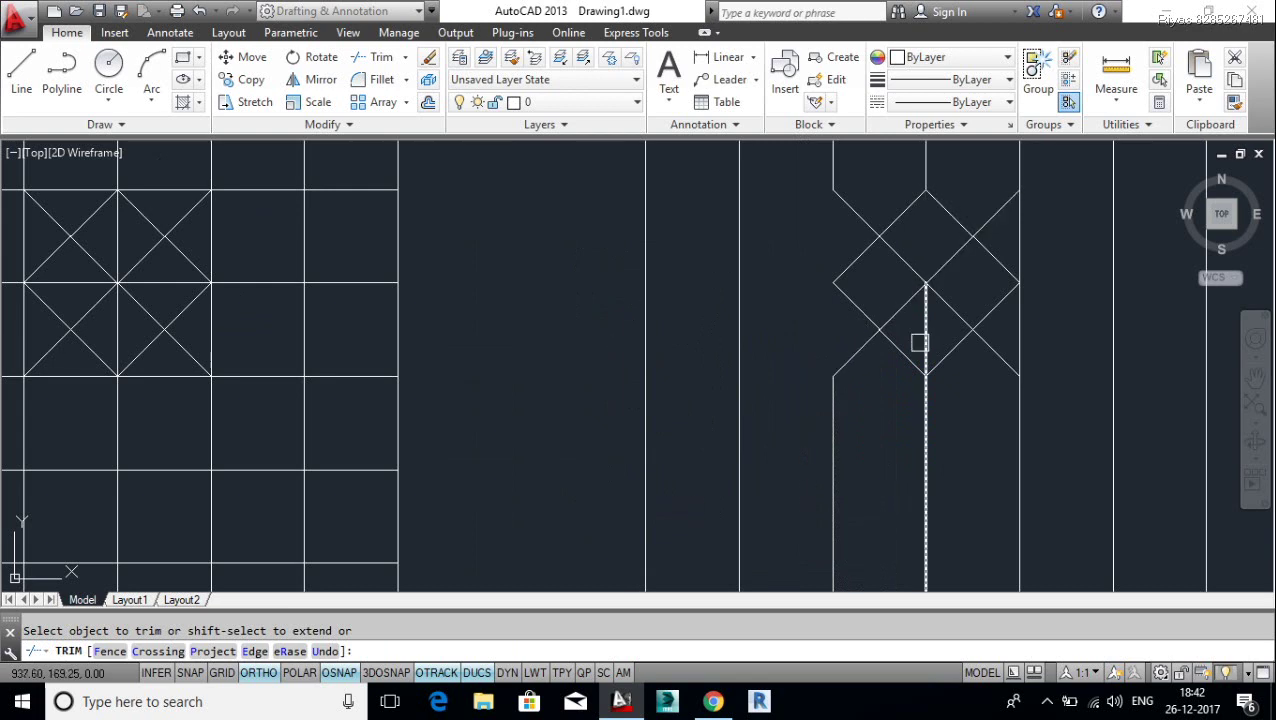
scroll(1015, 265, down, 3)
scroll(1020, 444, up, 2)
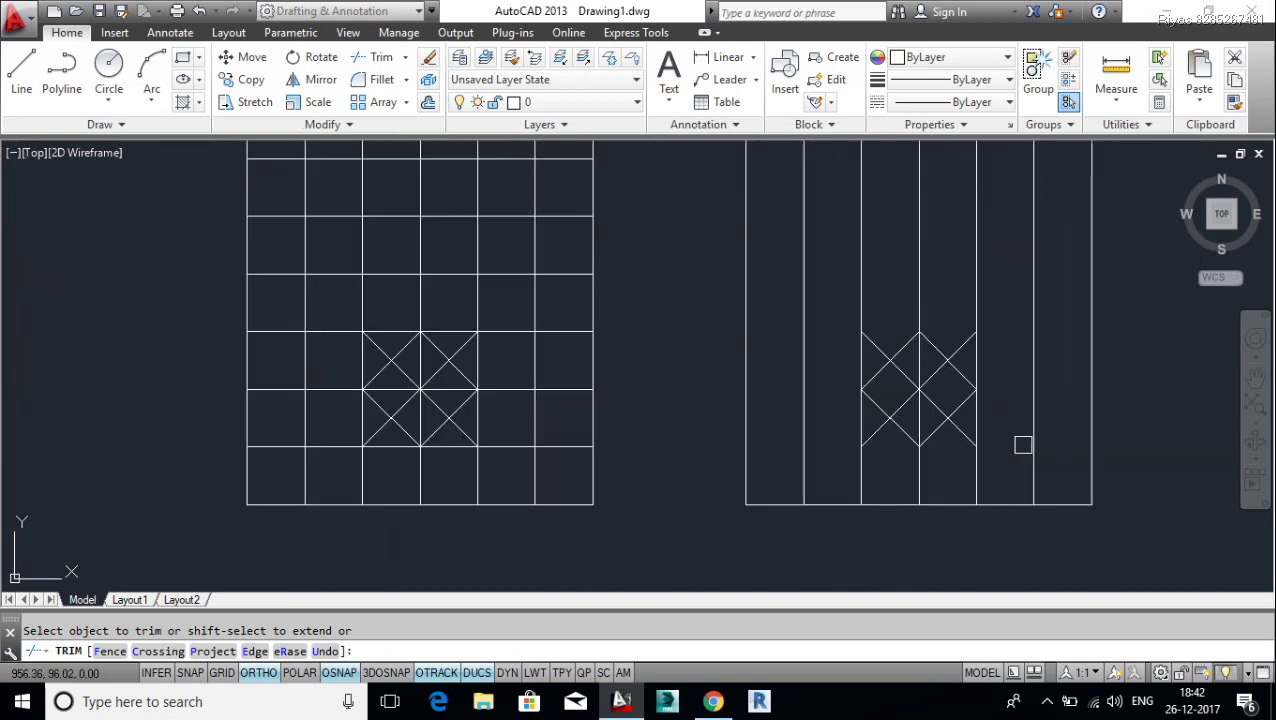
scroll(955, 316, up, 2)
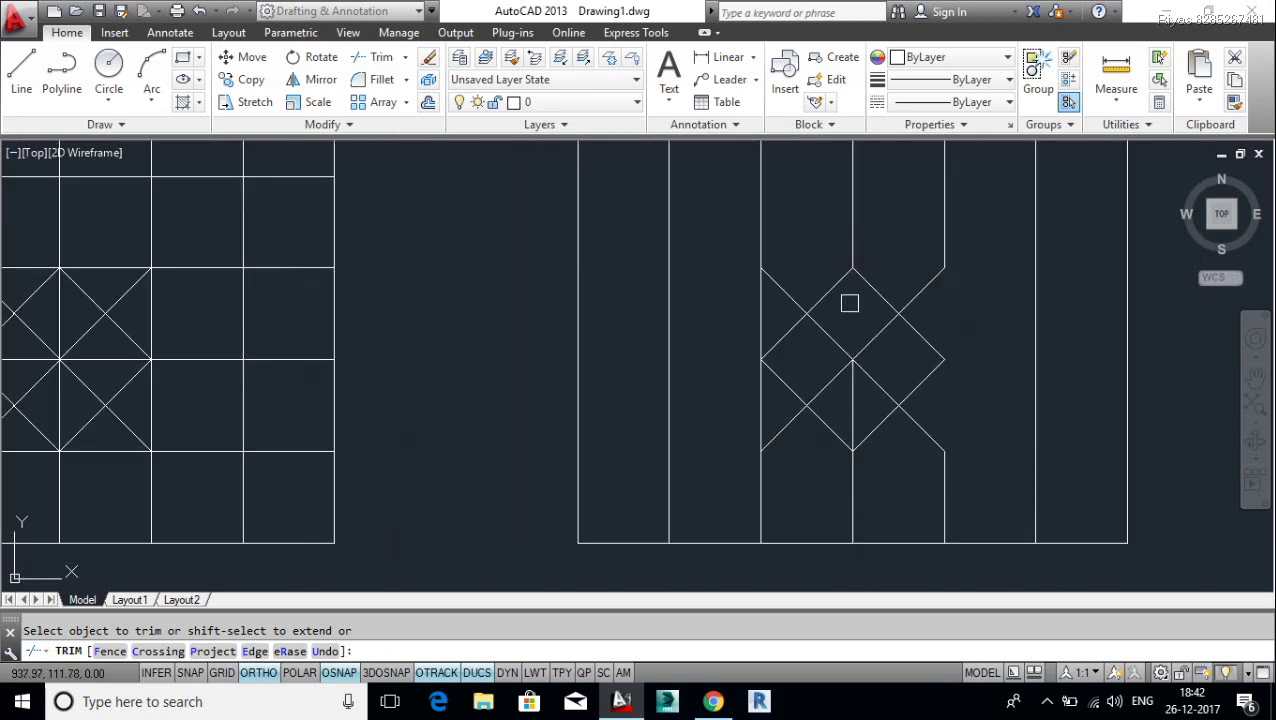
scroll(745, 380, down, 3)
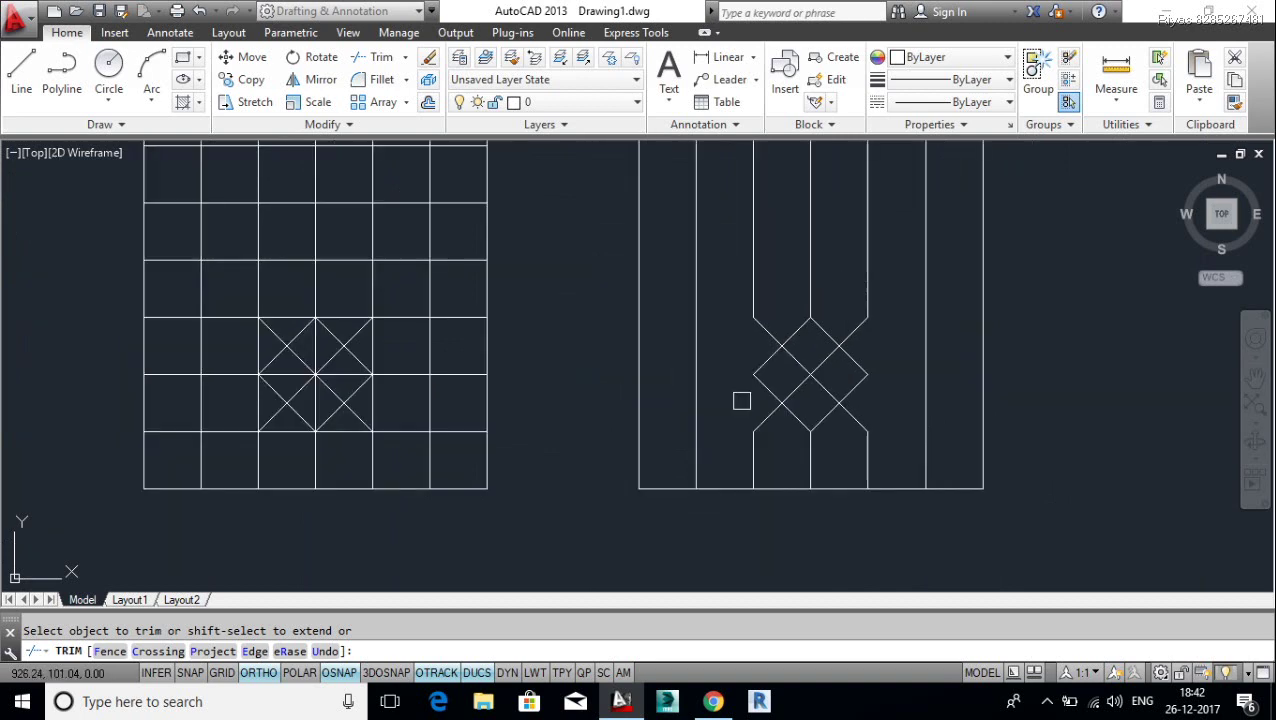
scroll(745, 400, down, 2)
mouse_move(837, 388)
middle_down()
mouse_move(745, 433)
mouse_move(560, 383)
middle_up()
text(re)
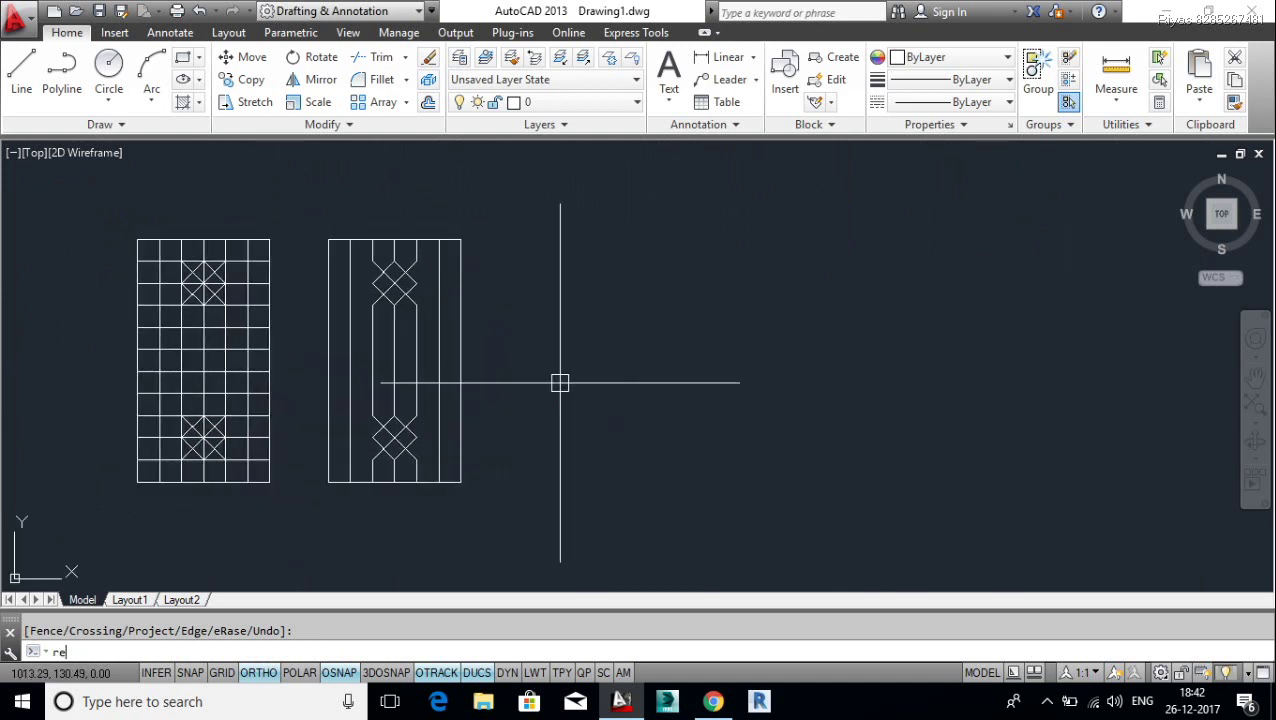
Step: Draw a 52 × 104 rectangle to the right of the two panels
text(c)
key(Return)
click(520, 247)
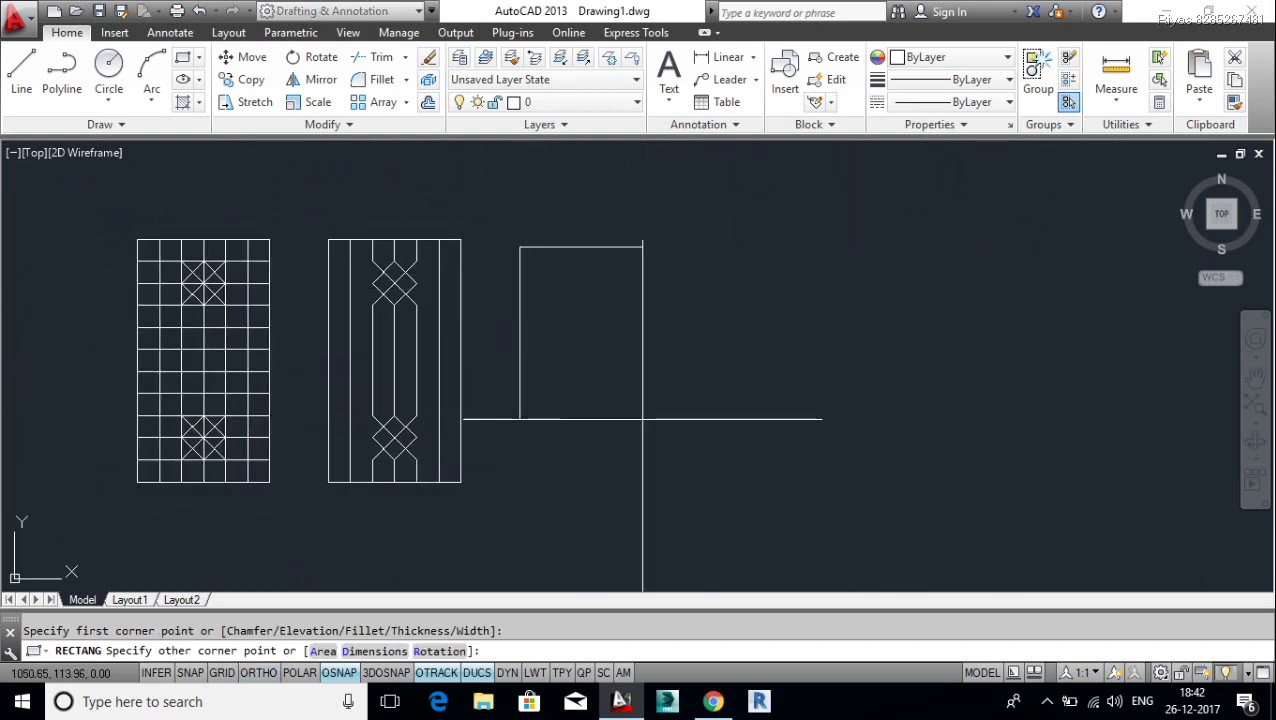
text(wid)
key(Return)
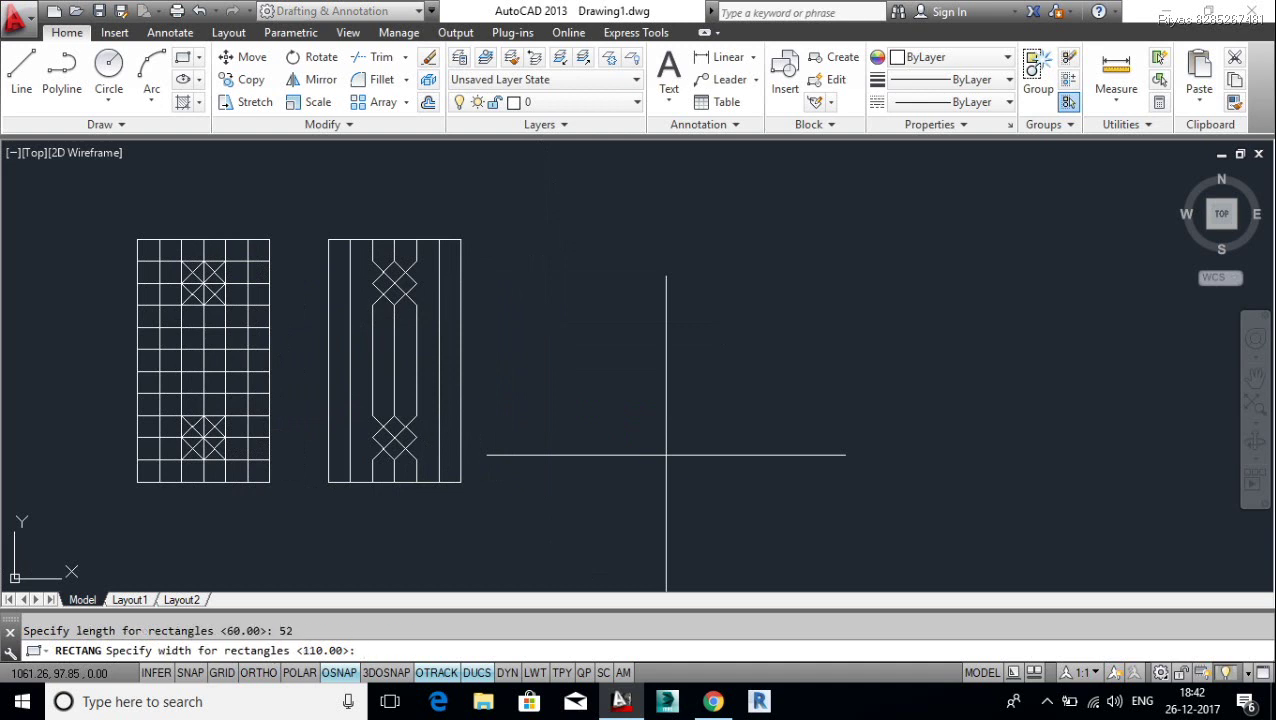
text(104)
key(Return)
click(681, 461)
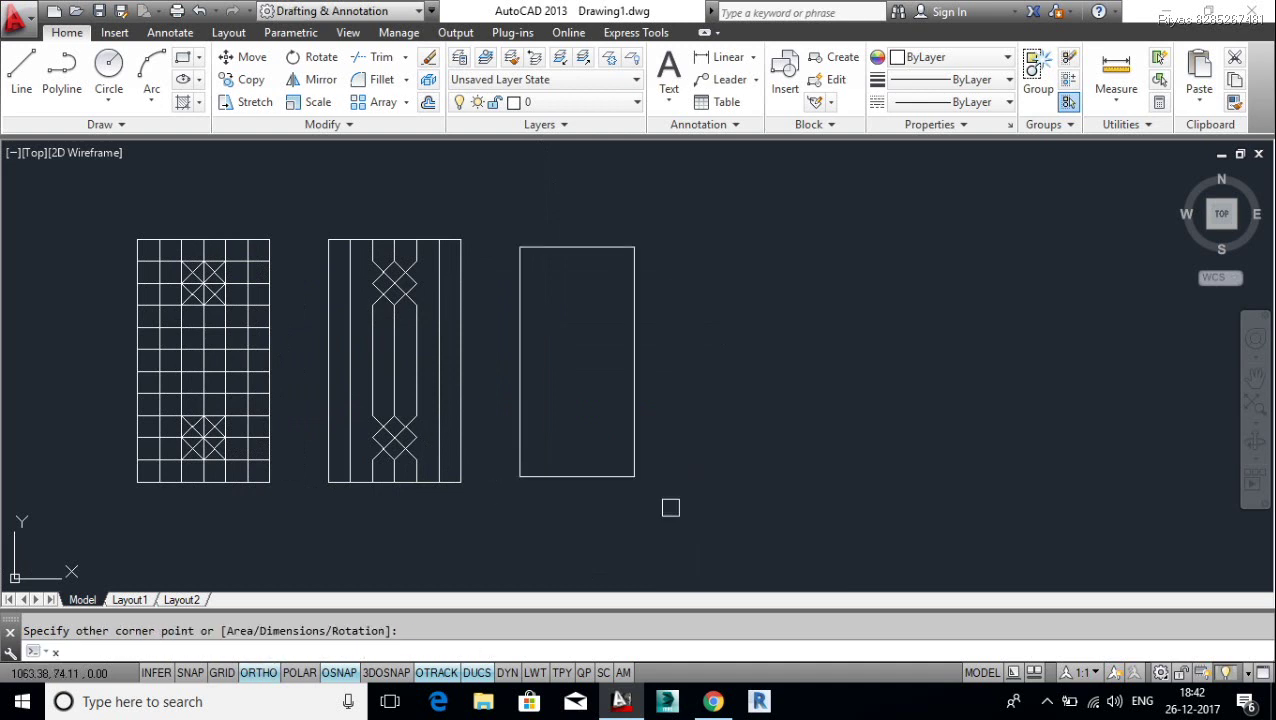
Step: Offset the rectangle's left edge inward by 13 three times for vertical gridlines
text(o)
key(Return)
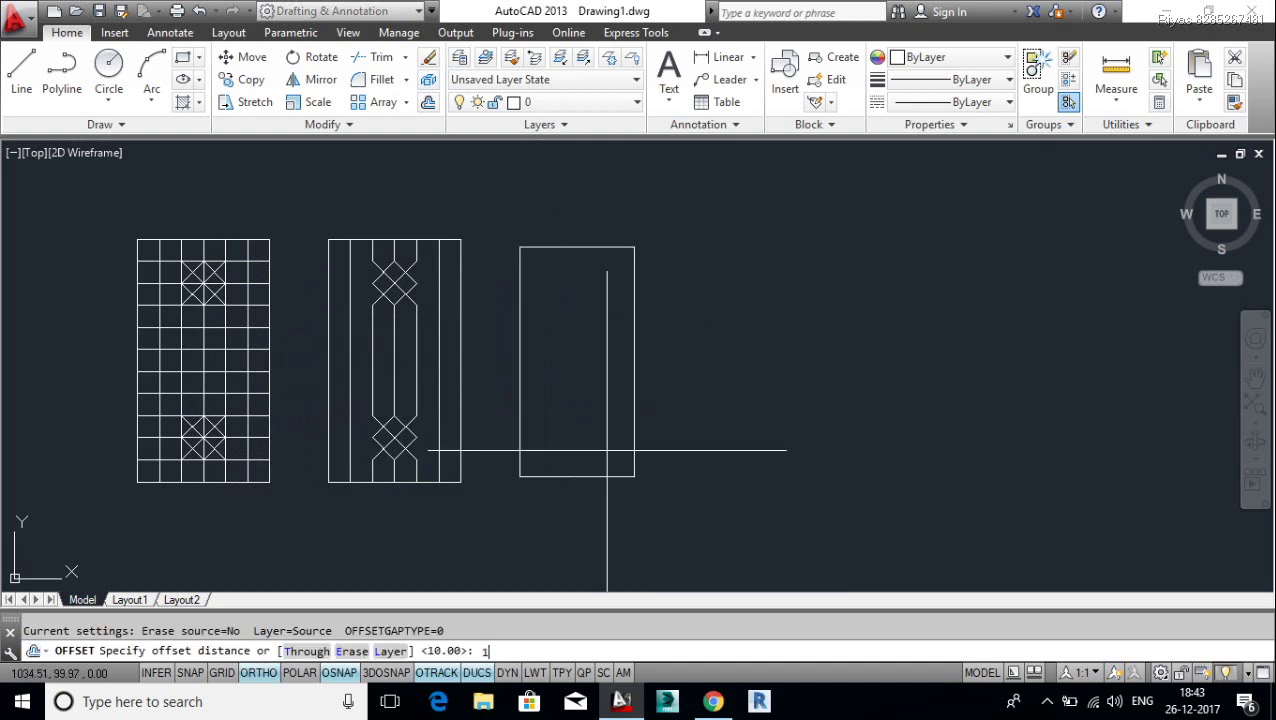
text(3)
key(Return)
click(520, 415)
text(m)
click(604, 425)
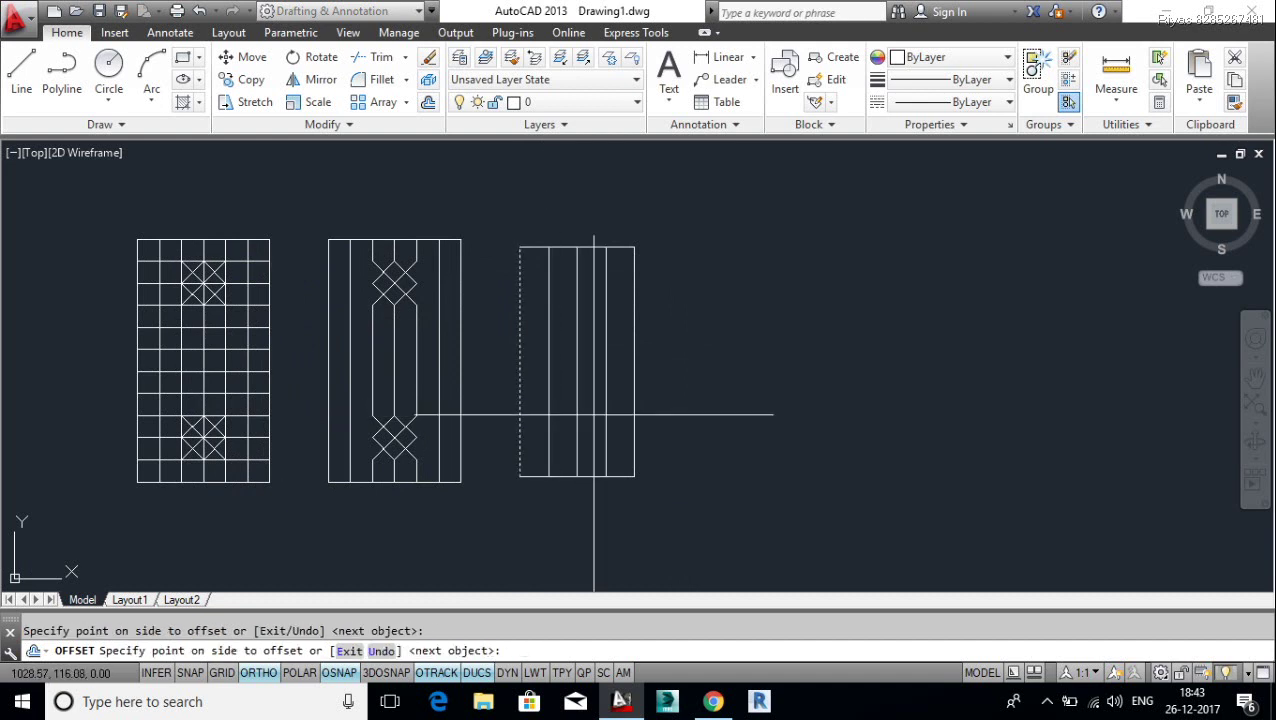
click(604, 421)
click(604, 421)
key(Return)
Step: Offset the bottom edge upward by 13 repeatedly to add horizontal gridlines
click(588, 471)
text(m)
key(Return)
click(601, 433)
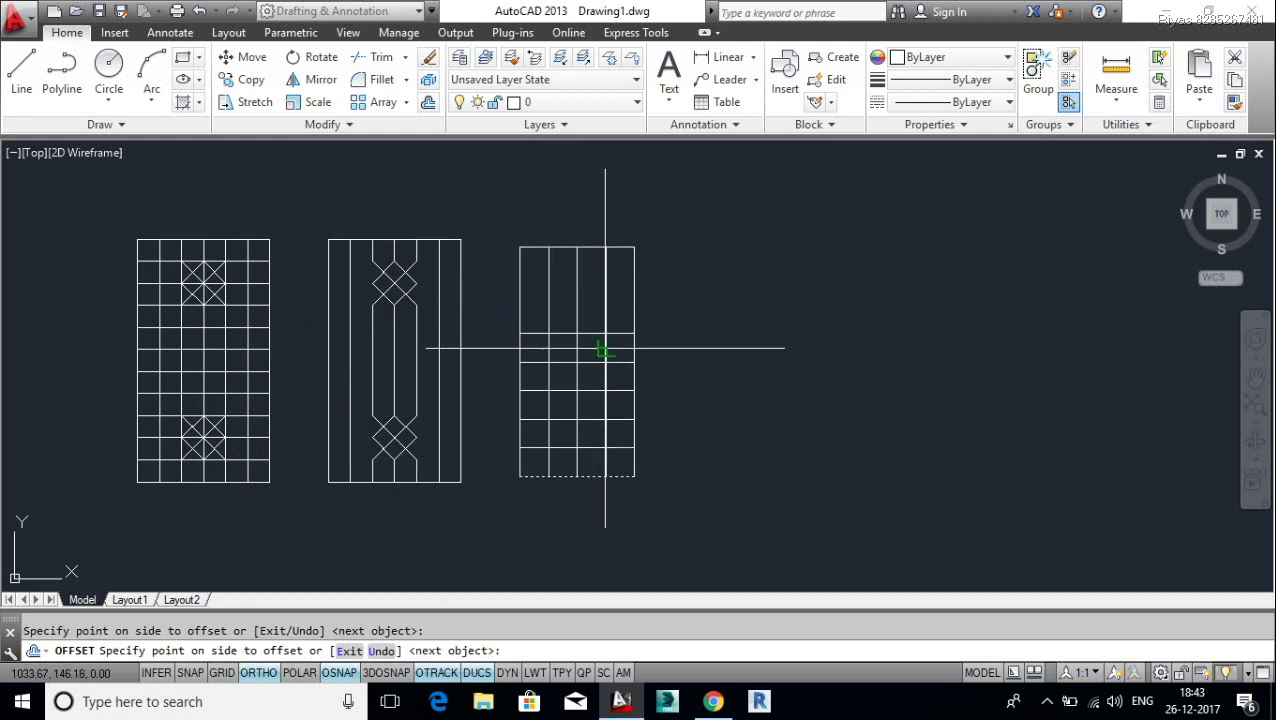
click(599, 370)
key(Escape)
middle_drag(541, 364, 558, 379)
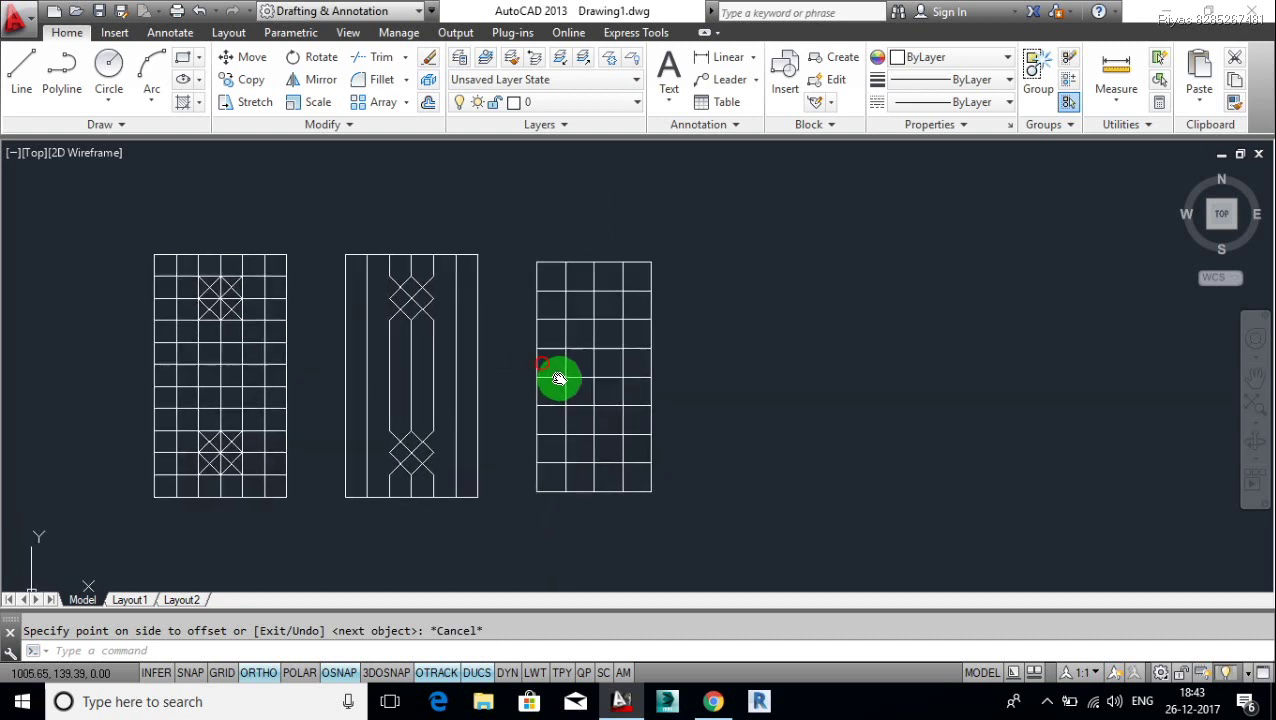
Step: Draw a radius-3 circle at a grid intersection near the panel's top
scroll(588, 300, up, 4)
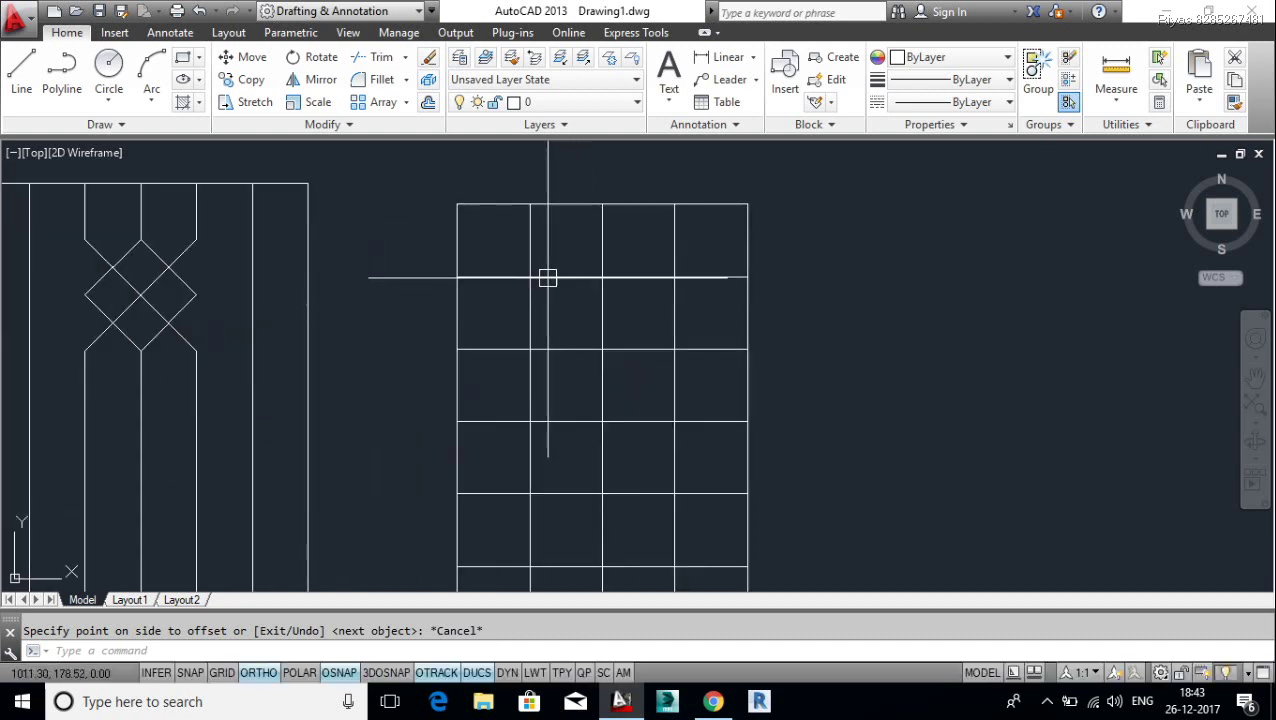
scroll(529, 268, up, 2)
text(c)
key(Return)
click(526, 281)
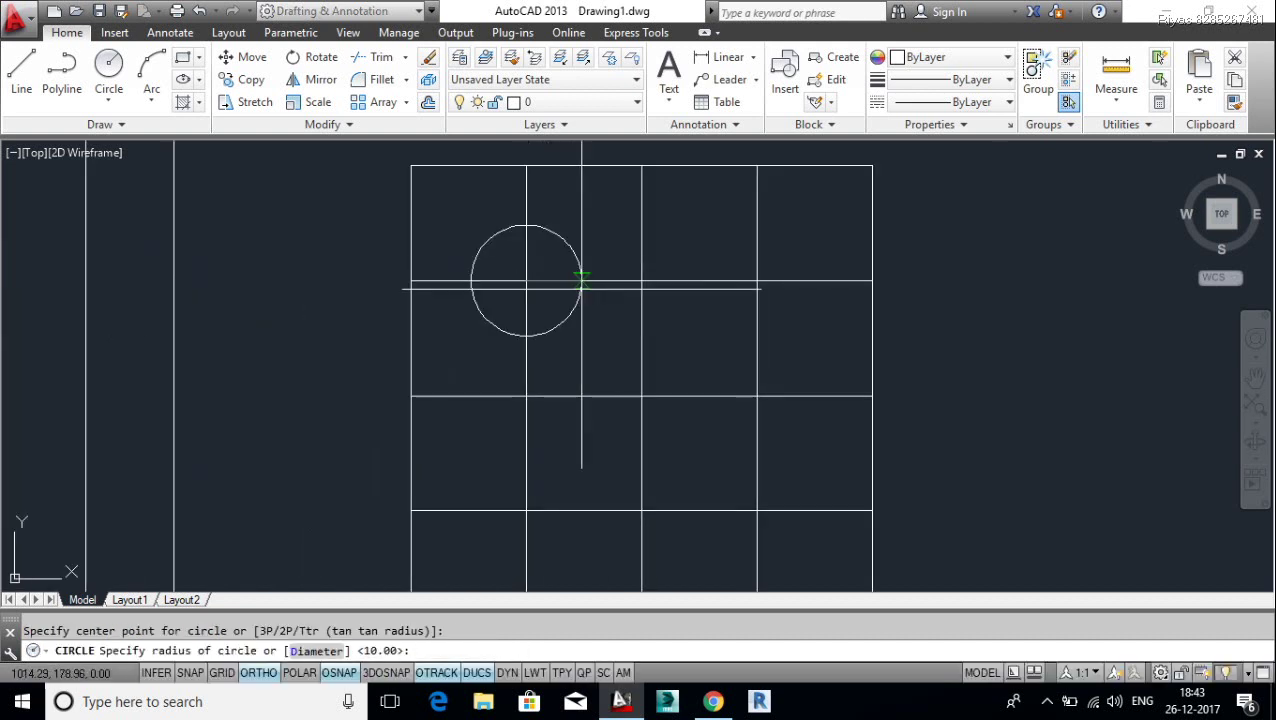
key(Return)
scroll(536, 280, up, 4)
Step: Move the circle left by its radius, from its right quadrant
text(m)
key(Return)
click(558, 333)
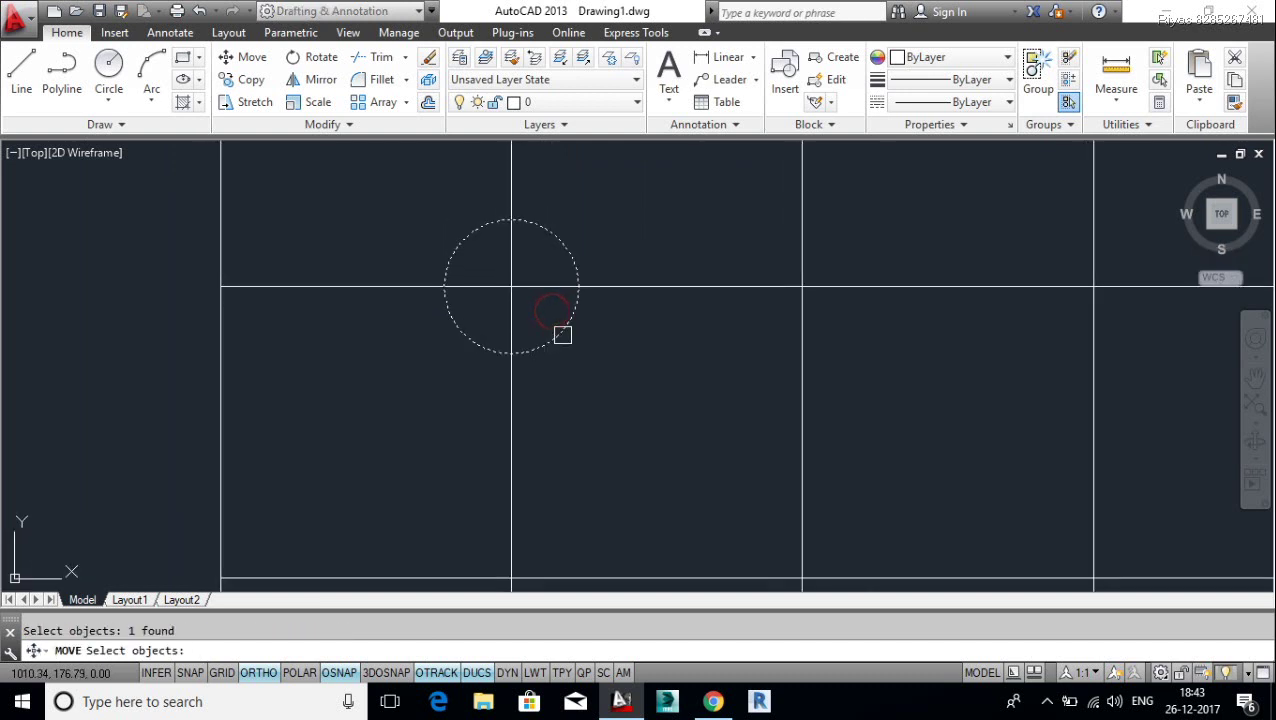
key(Return)
click(578, 287)
click(511, 286)
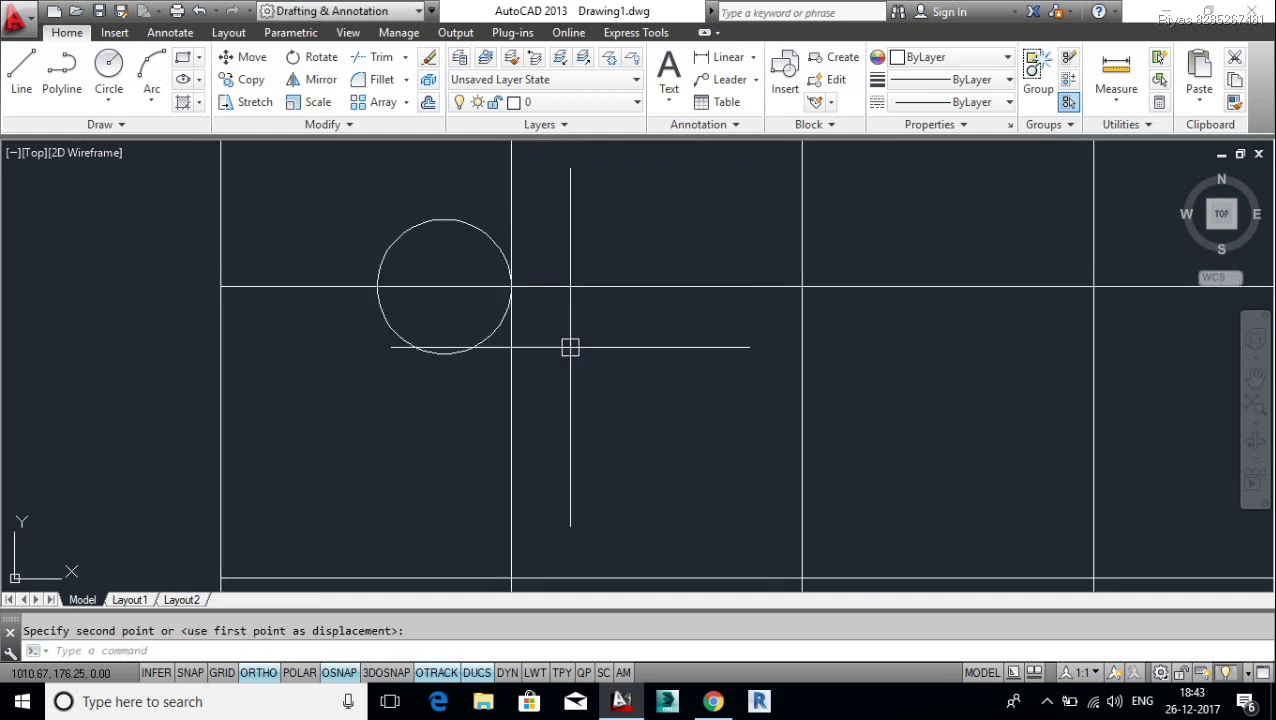
middle_drag(603, 373, 612, 381)
Step: Mirror the circle across the vertical gridline, keeping the original
text(mi)
key(Return)
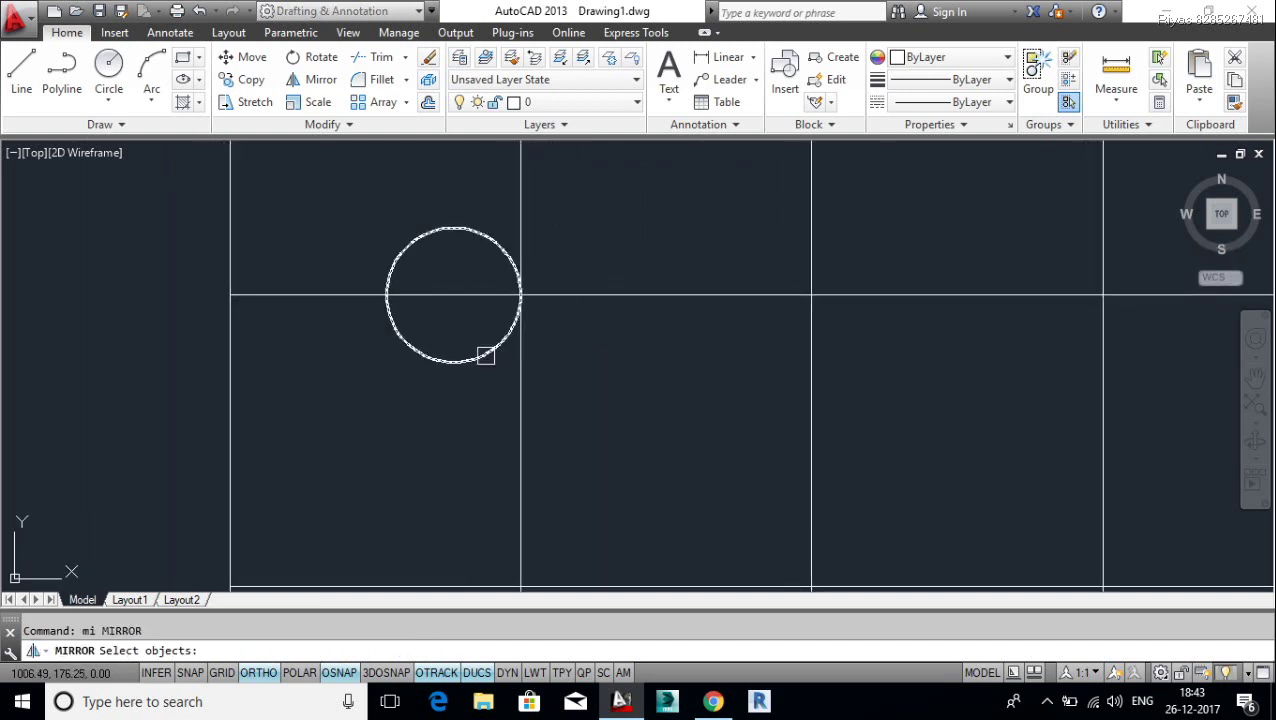
click(520, 295)
click(520, 230)
key(Return)
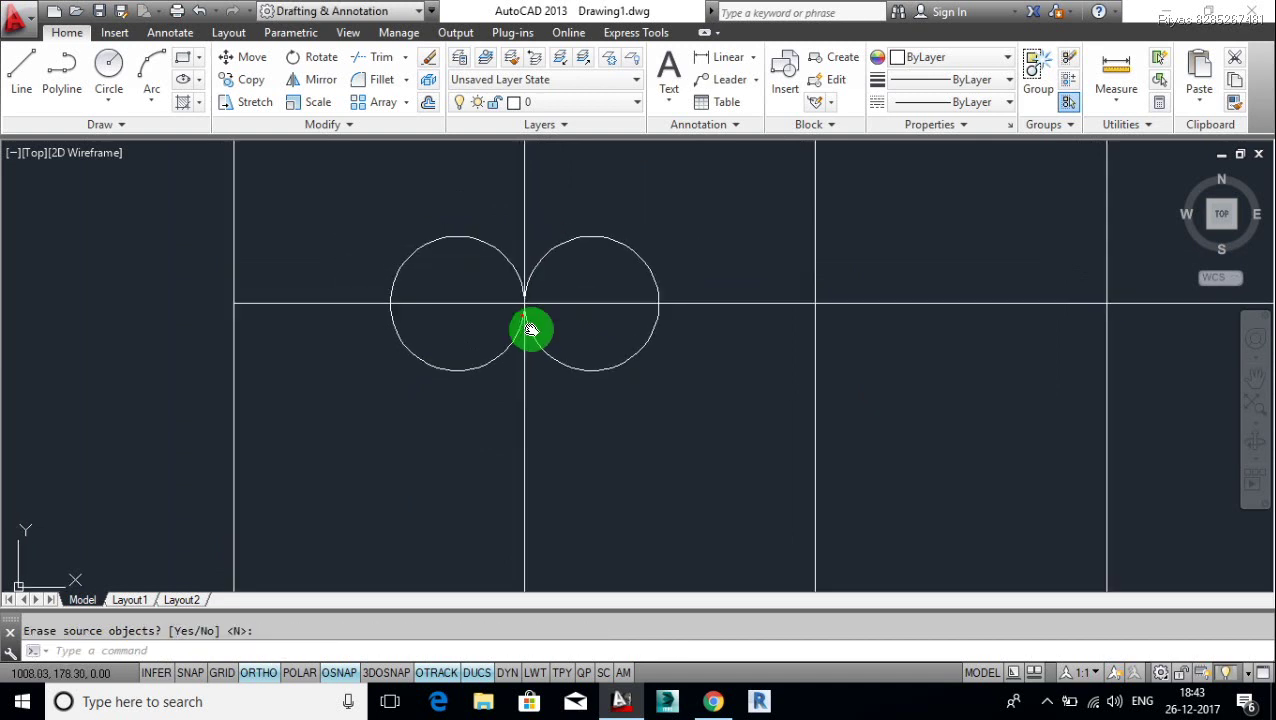
middle_drag(521, 315, 540, 348)
middle_drag(529, 287, 533, 330)
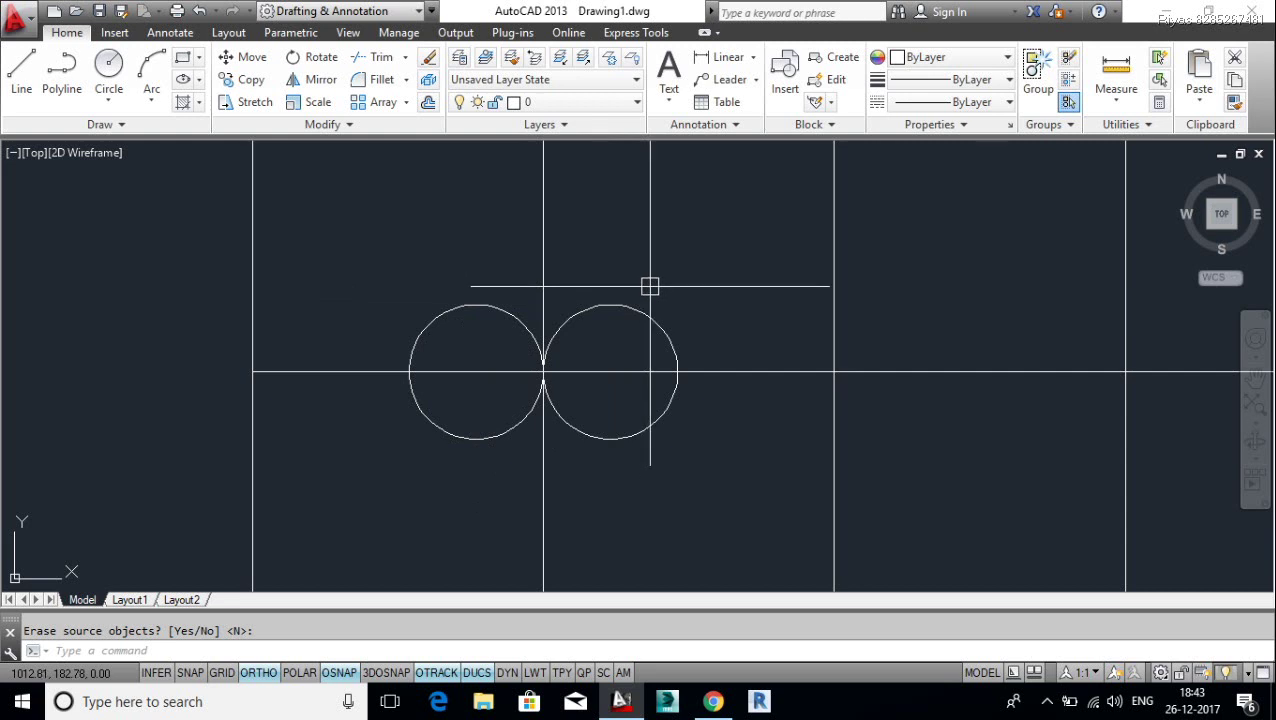
text(c)
Step: Add a radius-3 circle tangent to both circles to form a trefoil
key(Return)
text(t)
key(Return)
click(482, 302)
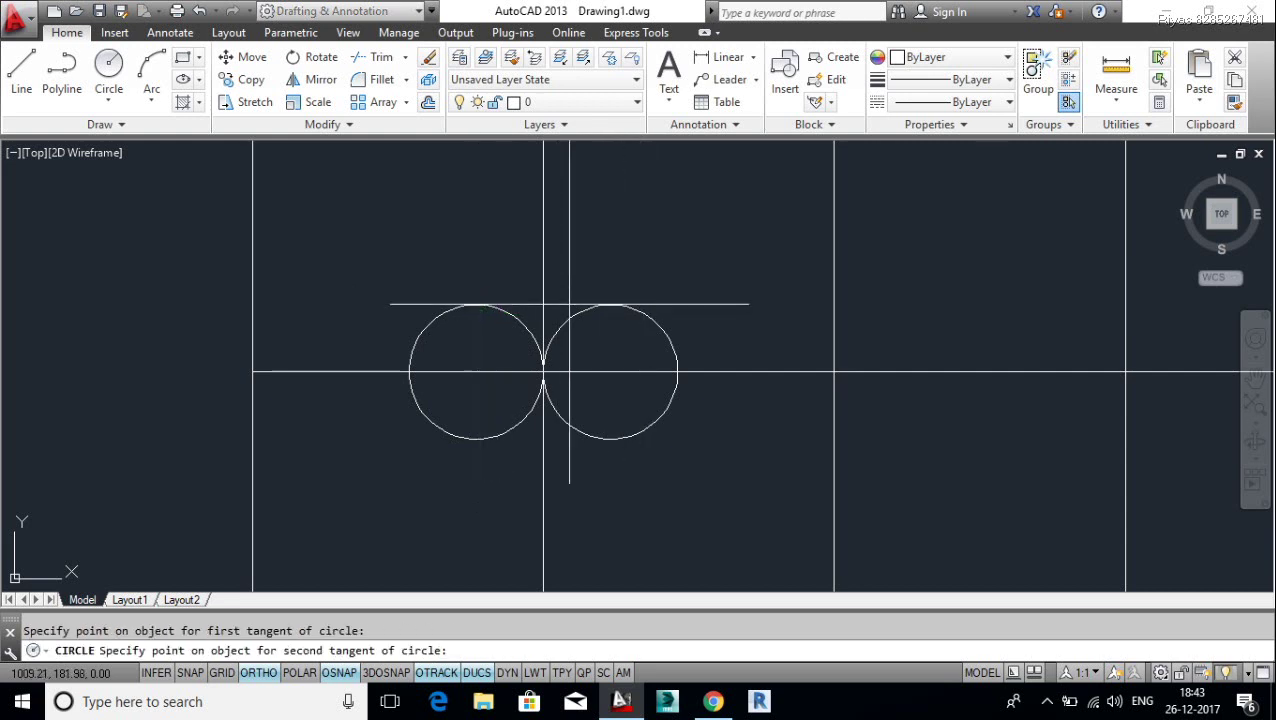
click(605, 303)
key(Return)
scroll(678, 390, down, 3)
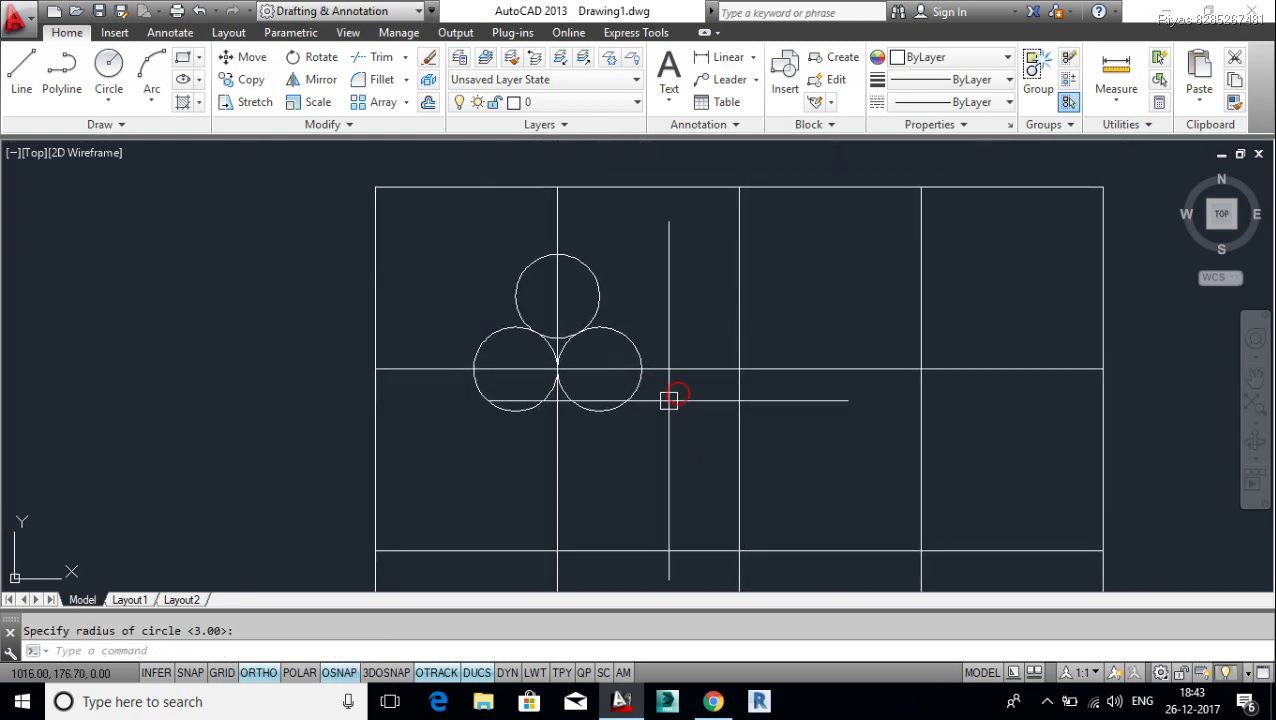
Step: Mirror the trefoil across the panel's vertical centre line
text(m)
key(Return)
click(426, 216)
click(672, 458)
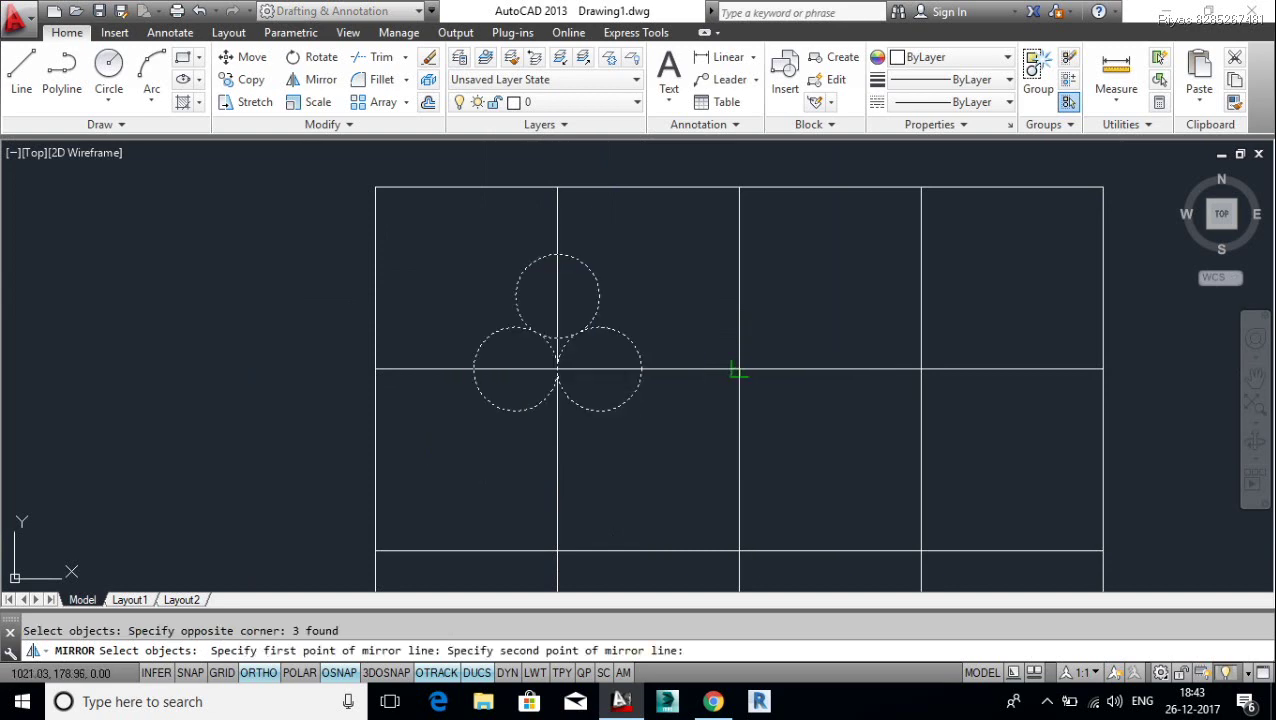
click(740, 273)
scroll(615, 255, down, 4)
Step: Select both top trefoils for mirroring, then cancel the attempt
key(Return)
key(Return)
click(536, 198)
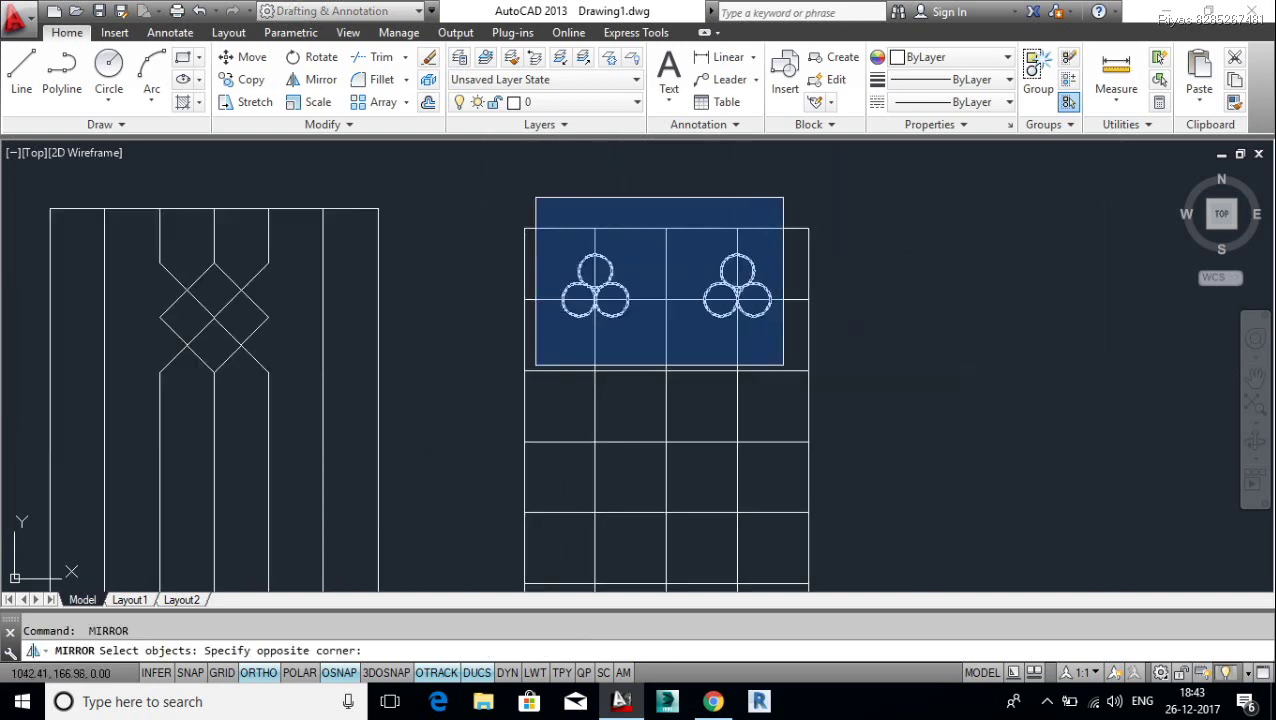
click(783, 365)
scroll(785, 390, down, 4)
scroll(786, 420, up, 2)
key(Return)
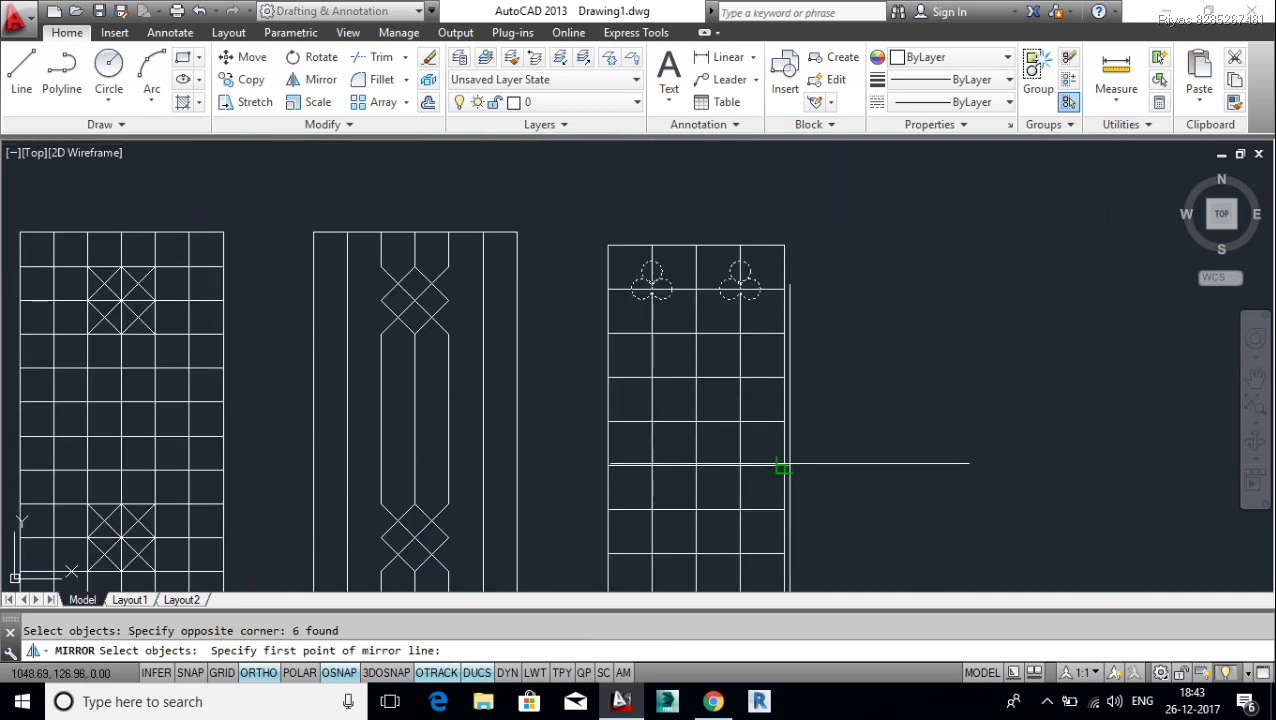
click(783, 467)
middle_drag(829, 459, 812, 387)
key(Escape)
Step: Mirror the six top circles down across the panel's horizontal mid-line
key(Return)
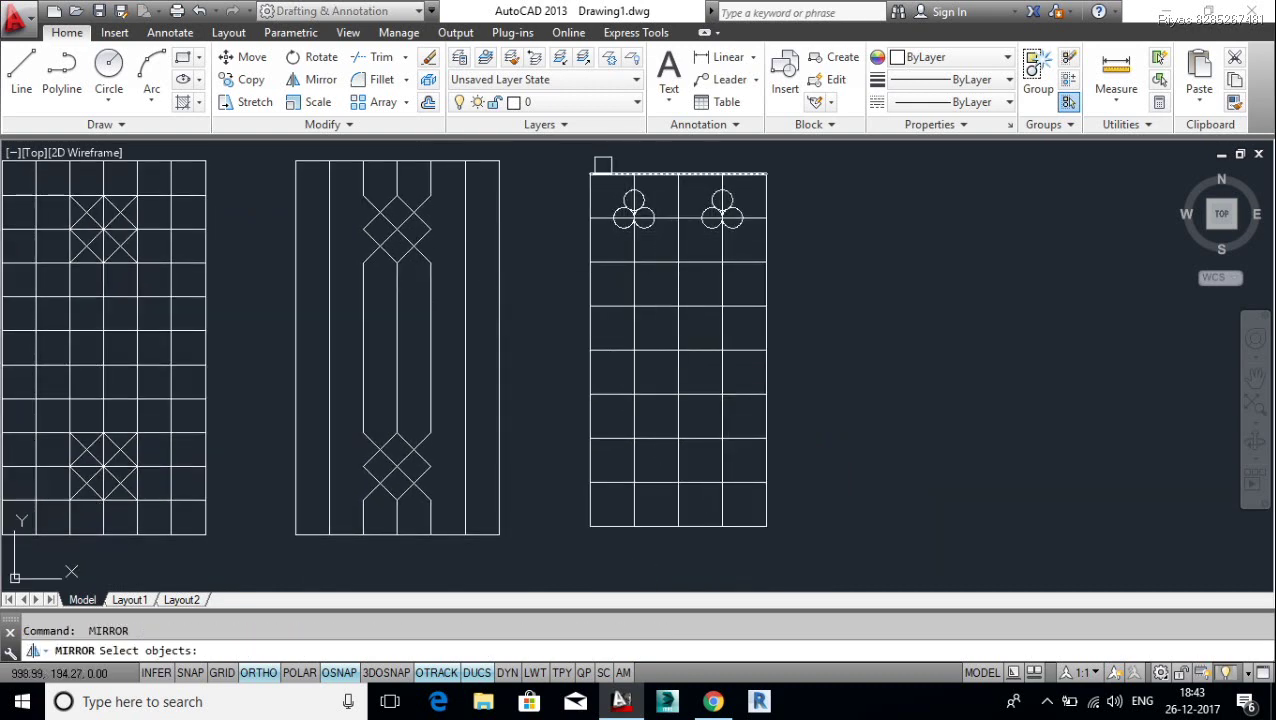
click(770, 262)
key(Return)
click(766, 347)
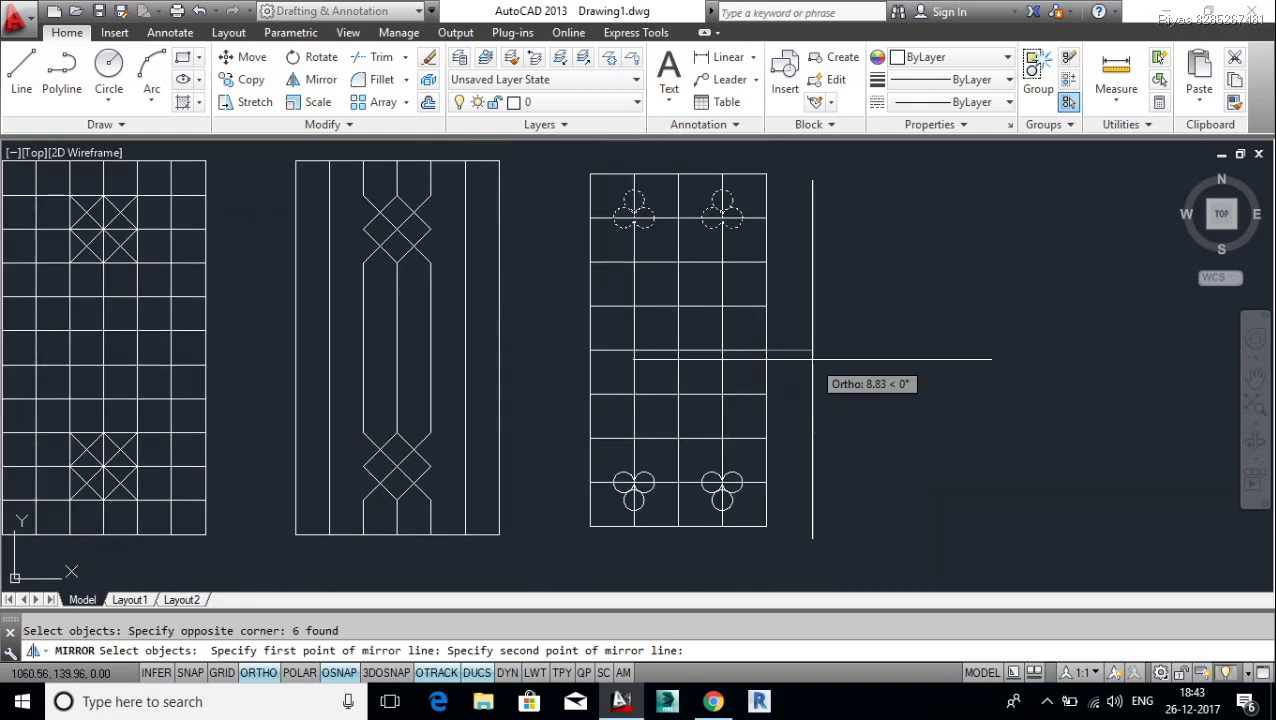
click(880, 361)
scroll(713, 420, up, 3)
Step: Draw a vertical line from a top trefoil down to the trefoil below
key(Return)
text(l)
key(Return)
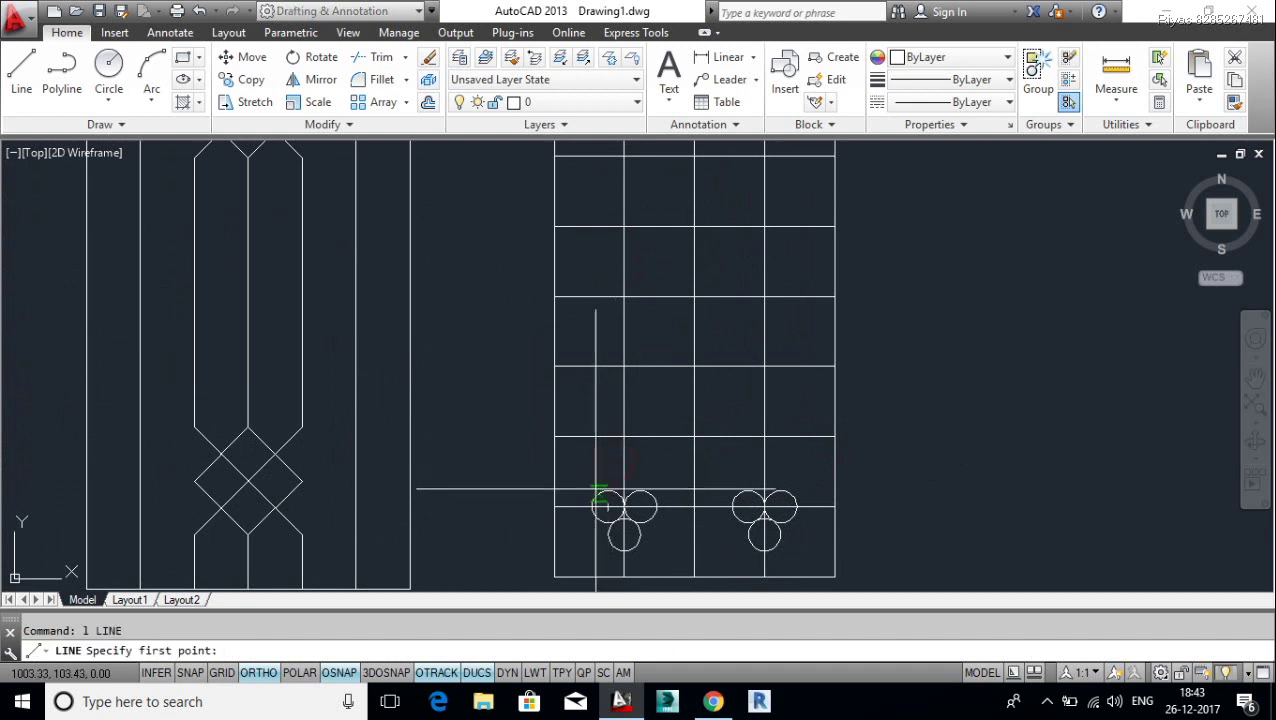
scroll(607, 365, down, 2)
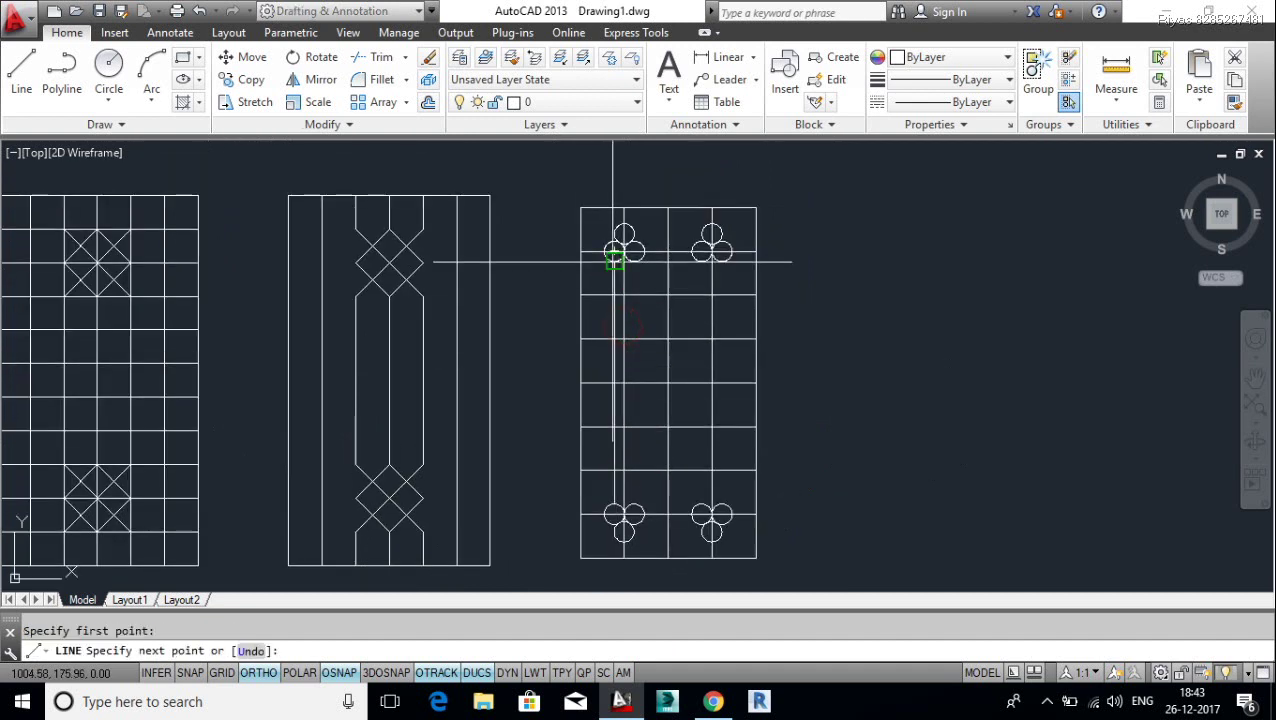
click(634, 260)
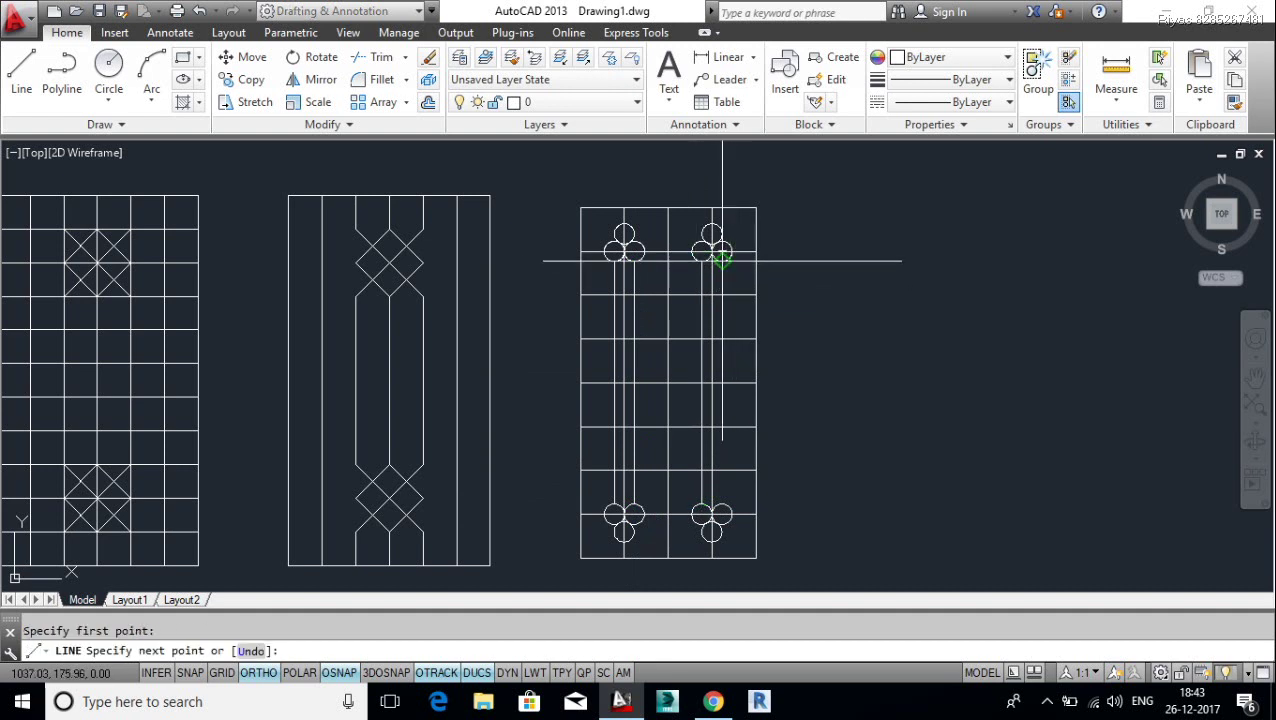
click(722, 505)
key(Return)
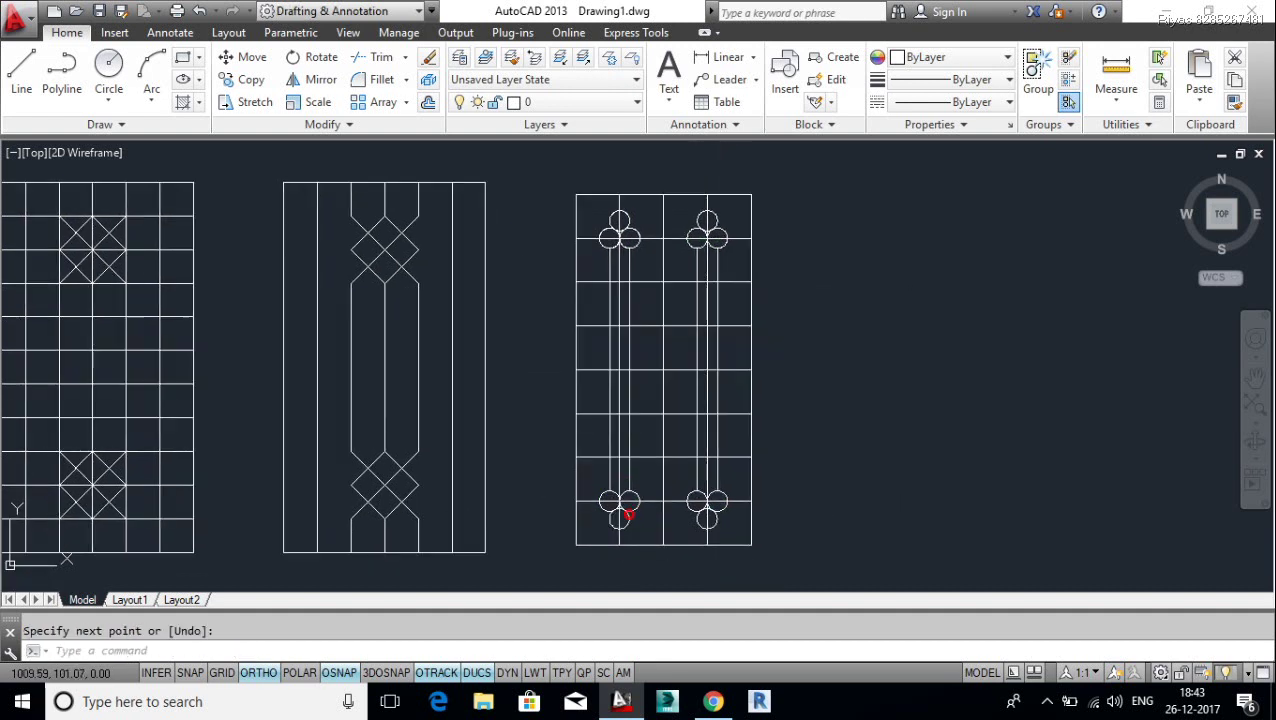
text(co)
key(Return)
scroll(566, 502, up, 2)
Step: Copy the lower-left trefoil up to the centre of the panel
click(540, 456)
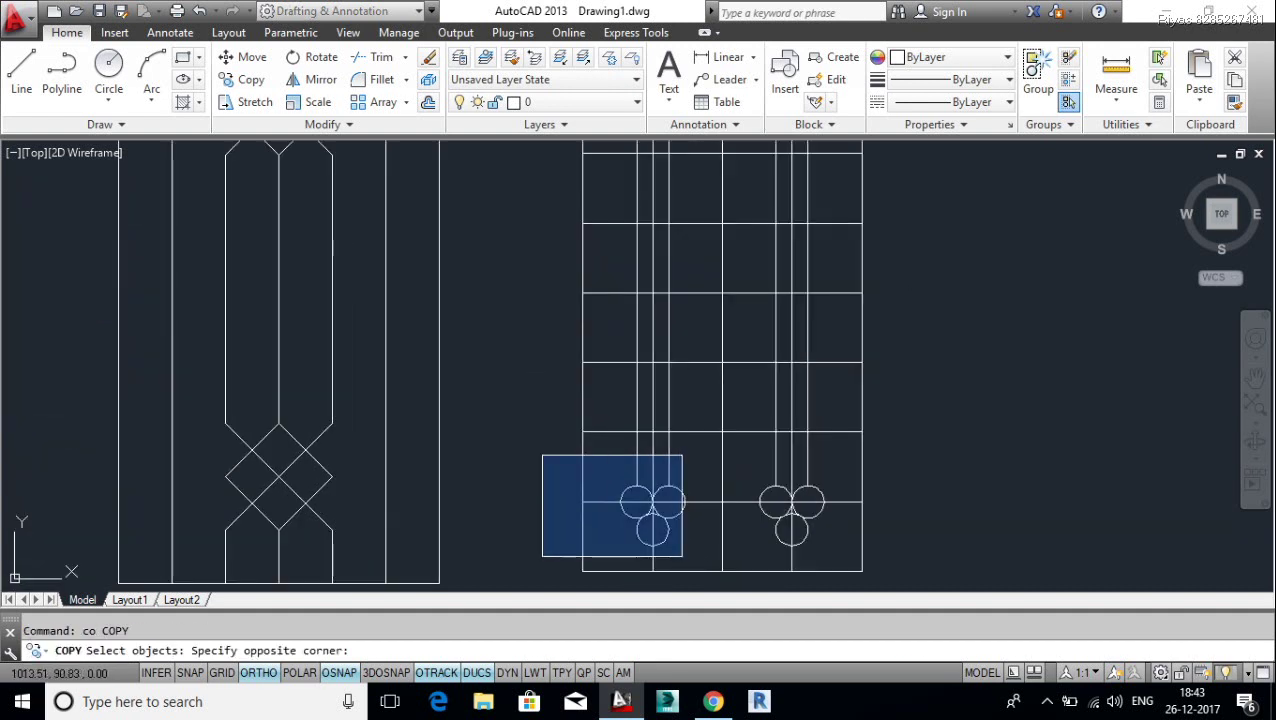
click(700, 558)
key(Return)
click(652, 502)
scroll(652, 502, down, 4)
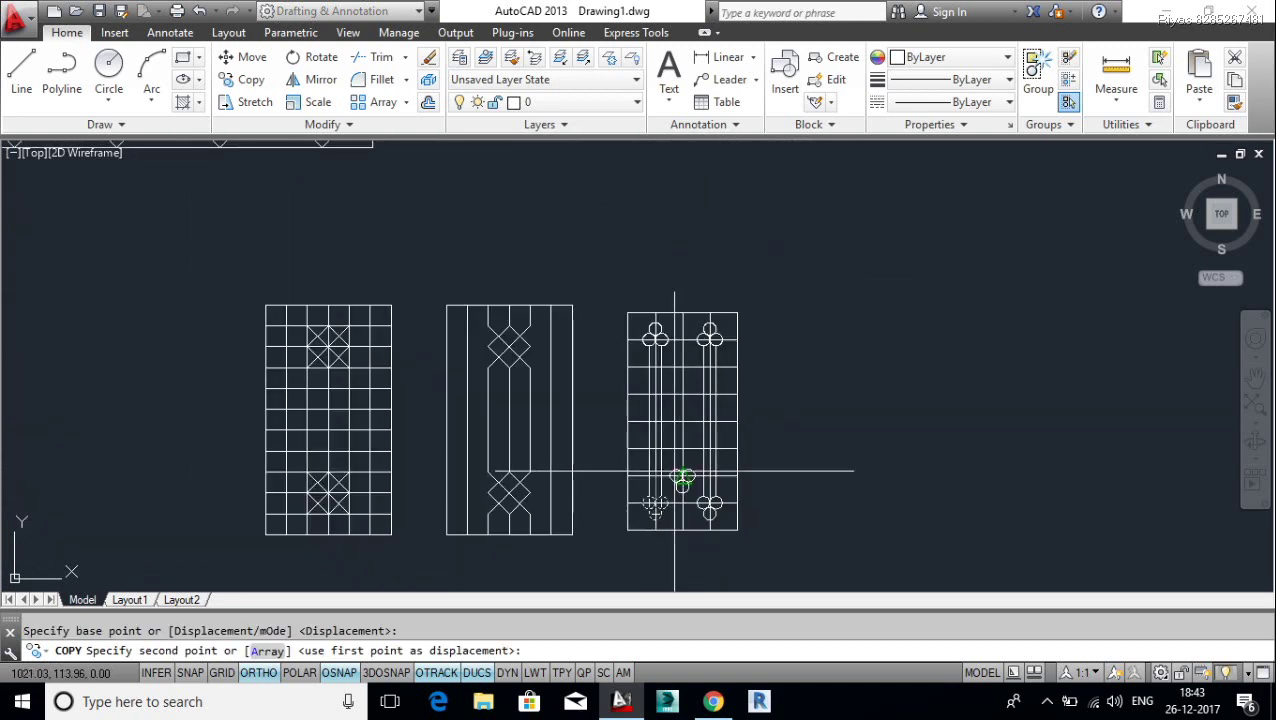
scroll(684, 484, up, 2)
click(679, 410)
scroll(681, 405, up, 3)
scroll(685, 395, up, 3)
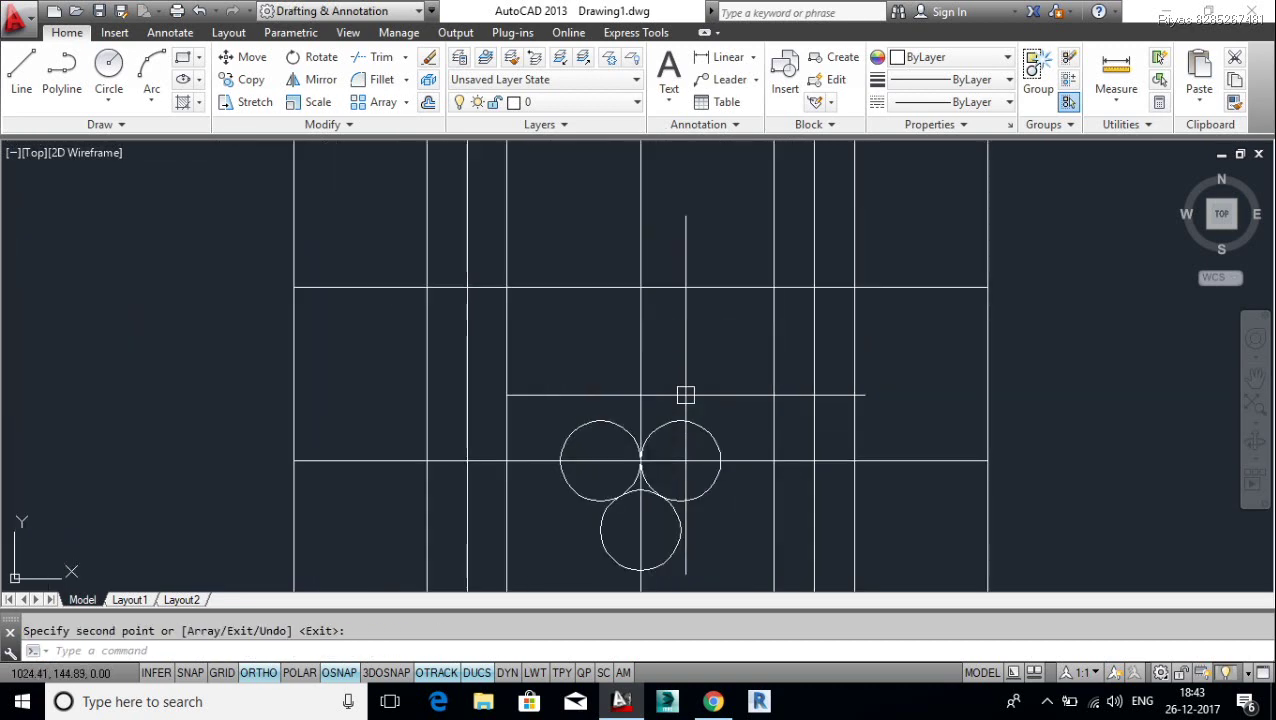
text(c)
Step: Add a radius-3 circle tangent to two neighbouring circles, completing the central flower
key(Return)
text(t)
key(Return)
click(604, 421)
click(682, 421)
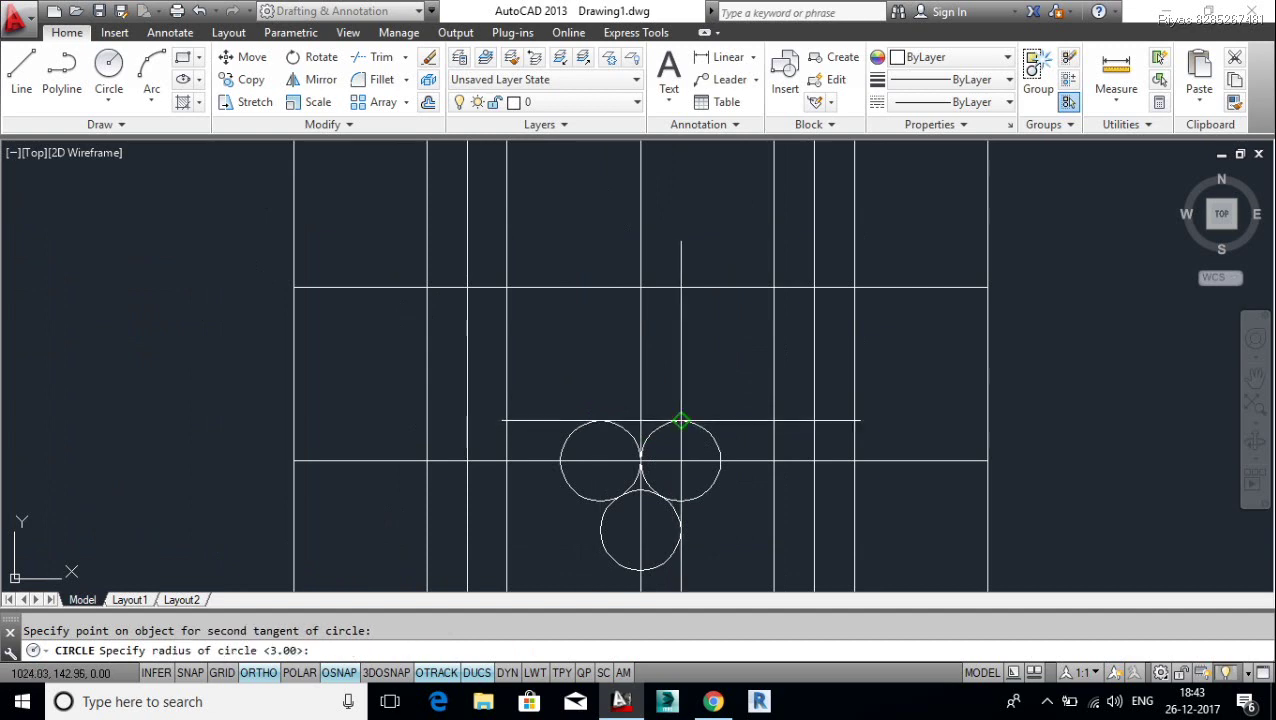
scroll(679, 443, down, 4)
scroll(700, 470, down, 1)
scroll(741, 500, down, 2)
middle_drag(758, 456, 726, 444)
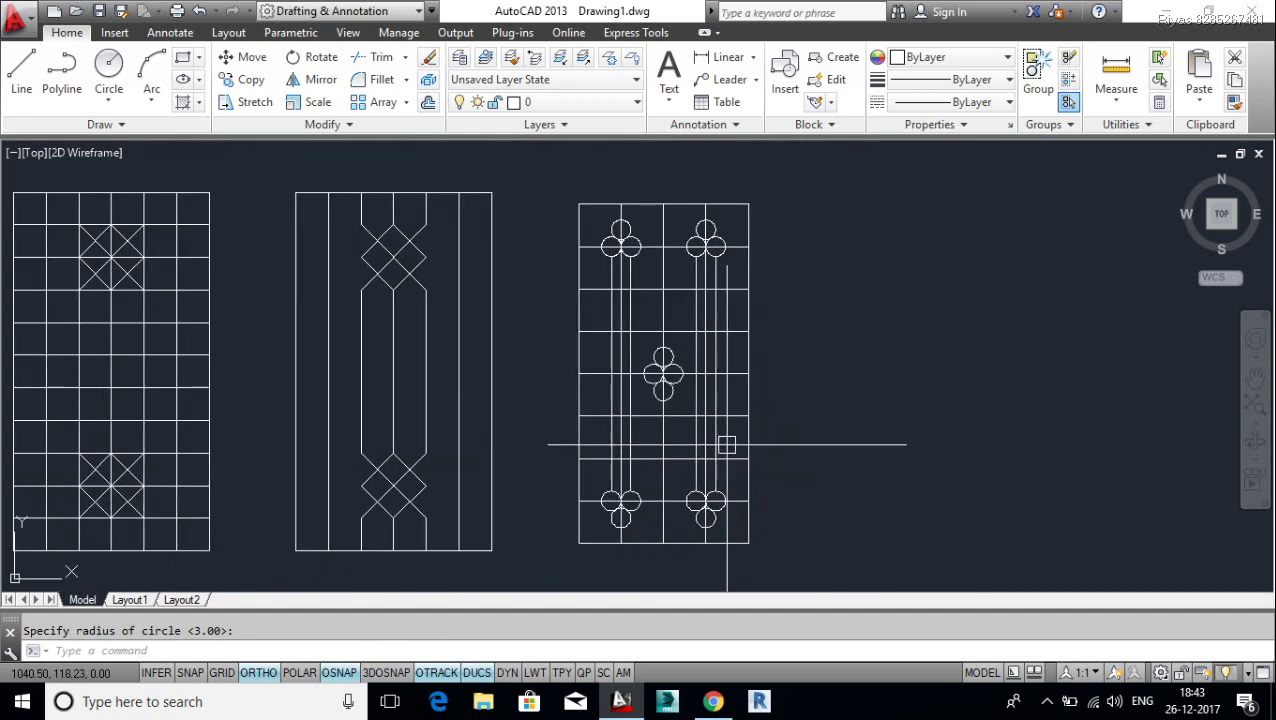
text(co)
key(Return)
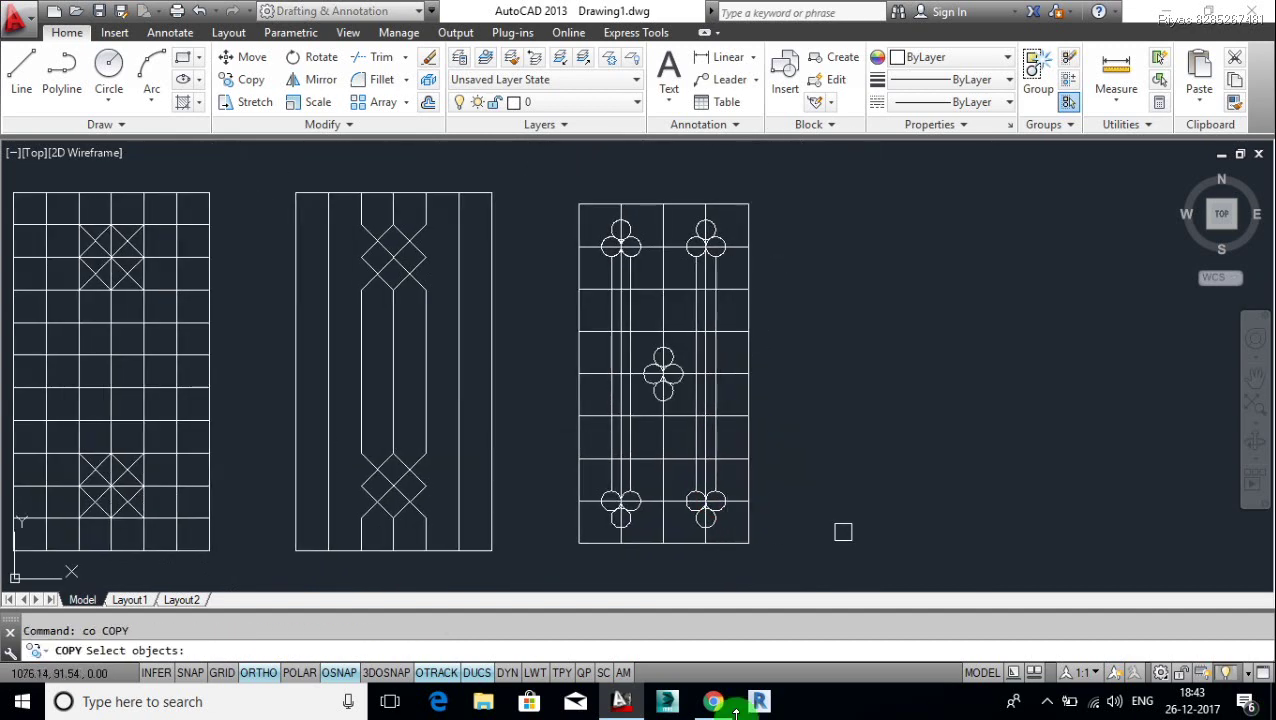
Step: Copy the whole trefoil panel to its right
click(776, 177)
click(556, 552)
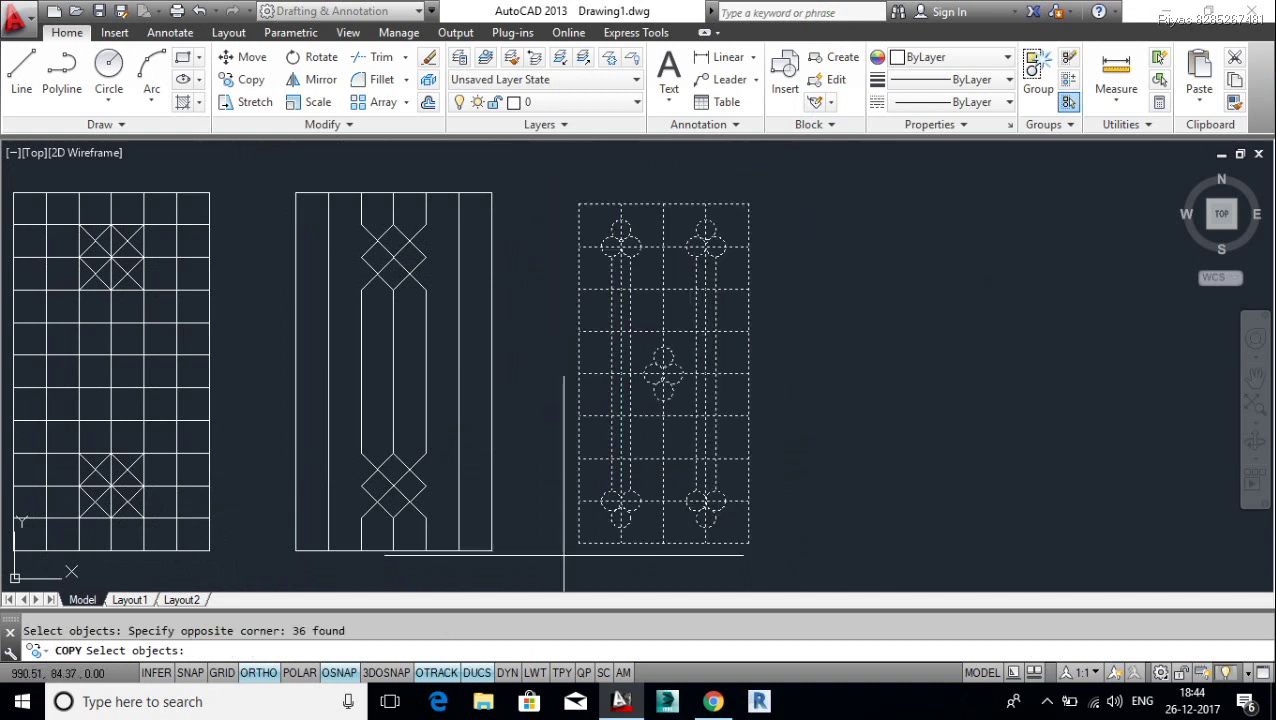
key(Return)
click(565, 551)
click(776, 551)
key(Return)
middle_drag(824, 502, 755, 502)
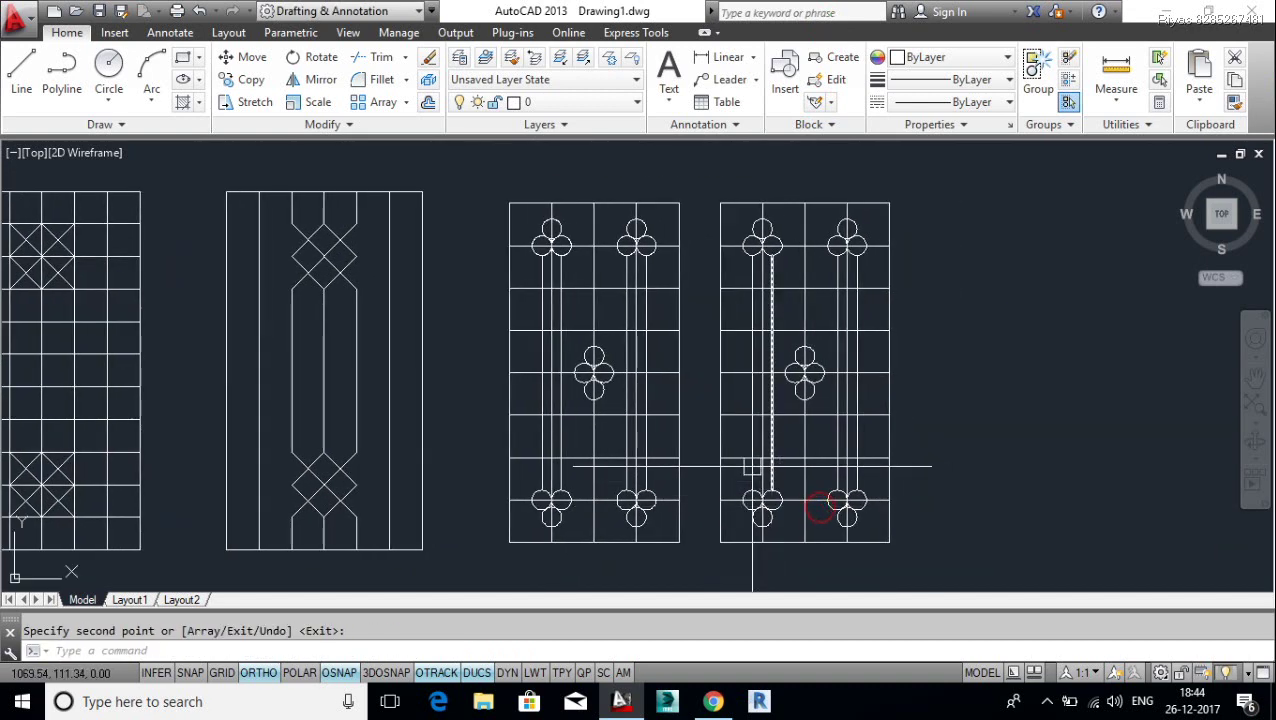
Step: Erase five horizontal gridlines from the copied panel
click(735, 474)
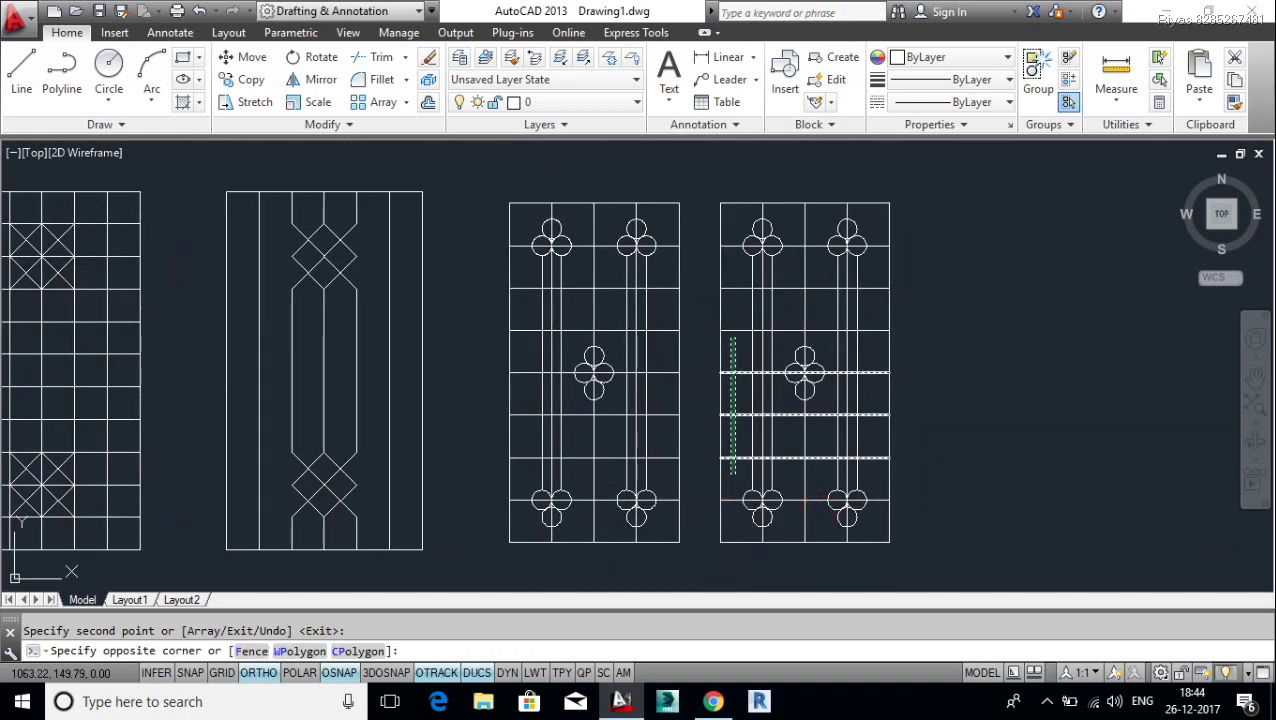
click(727, 268)
key(Delete)
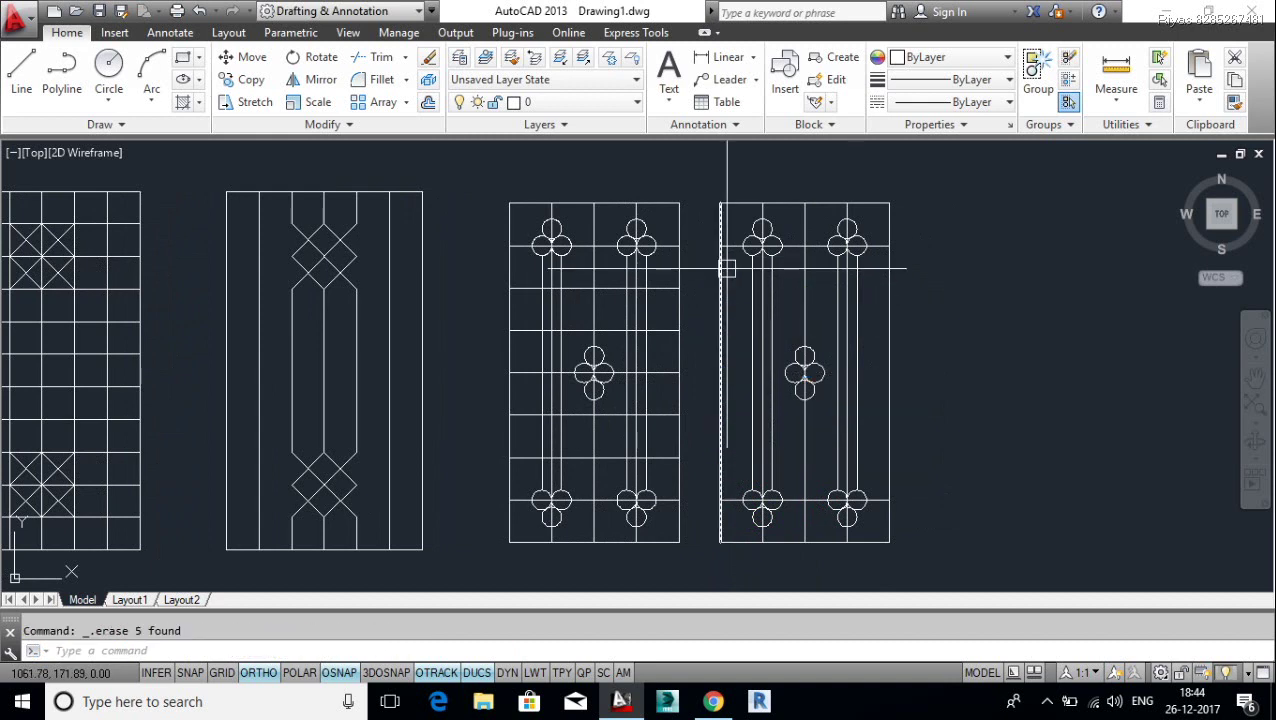
scroll(763, 245, up, 3)
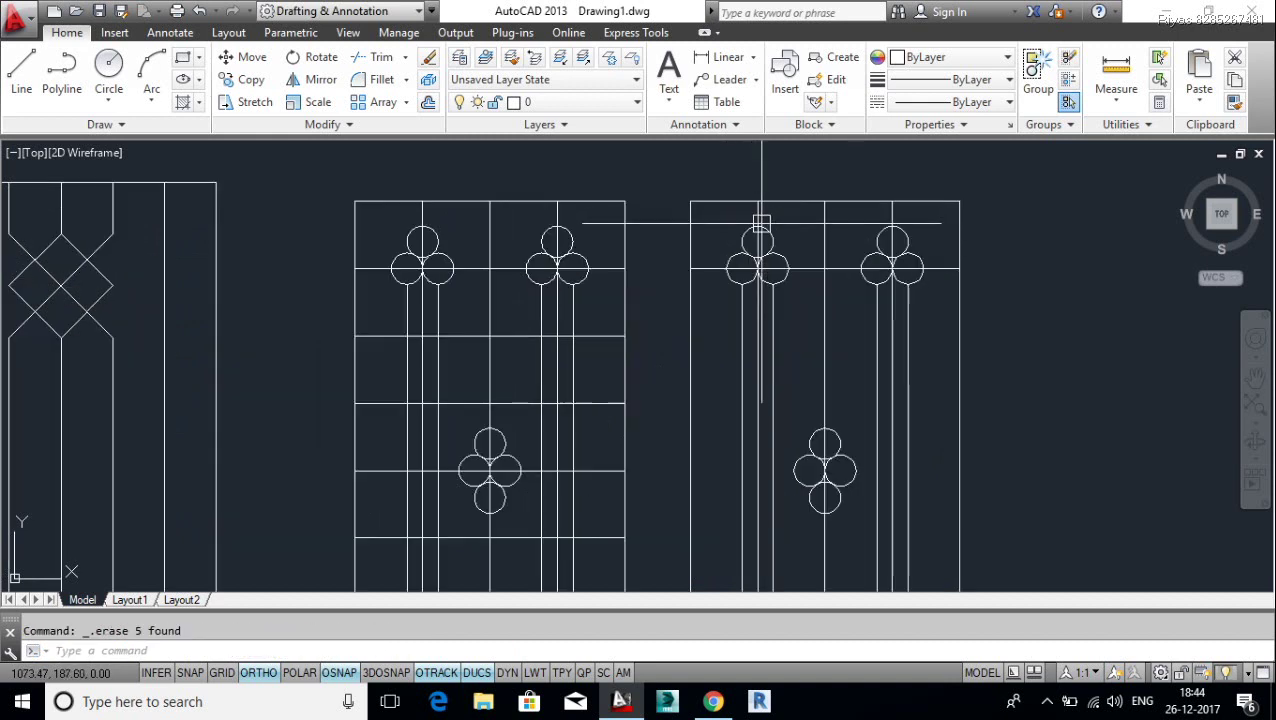
Step: Erase the two trefoil vertical centre lines in the copied panel
click(760, 222)
click(736, 225)
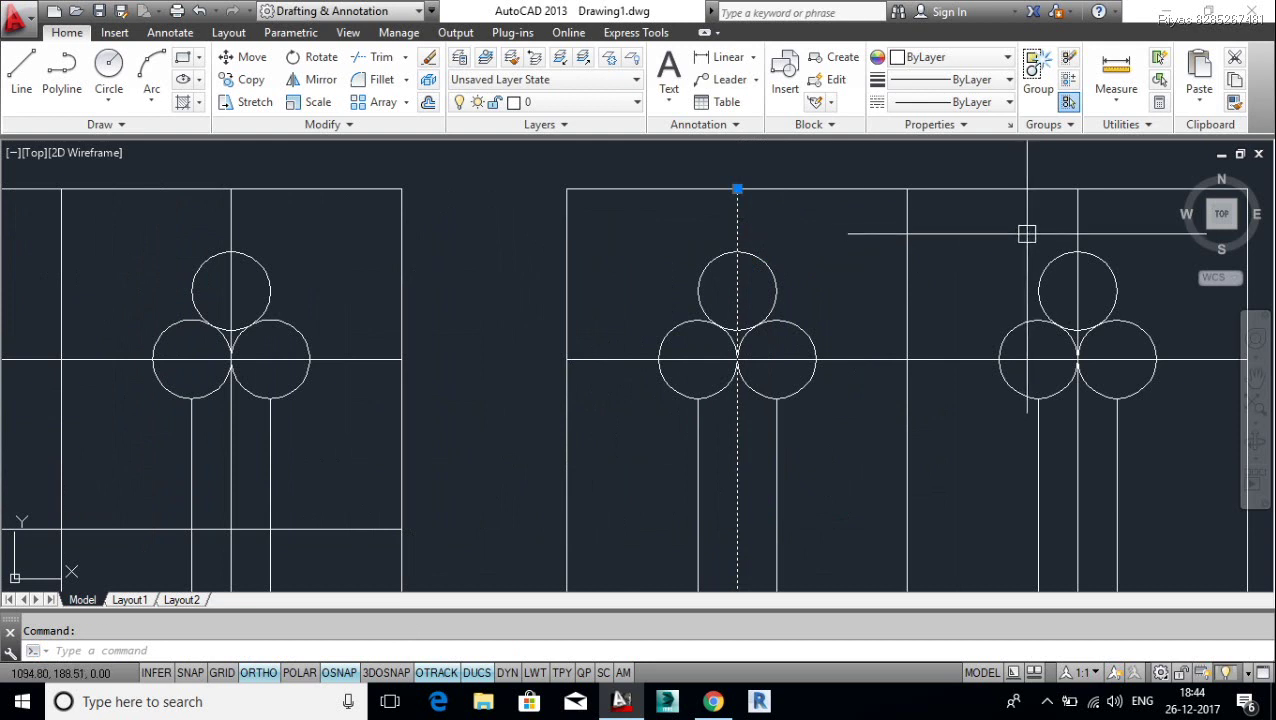
click(1074, 228)
key(Delete)
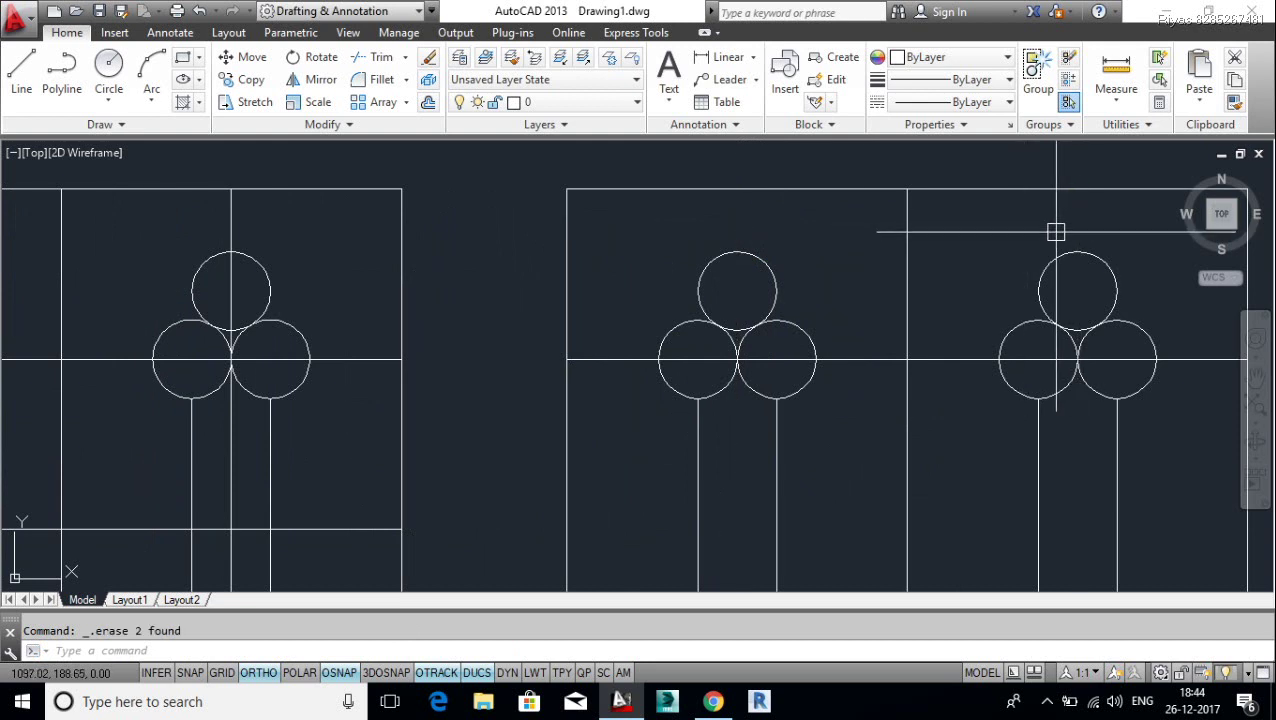
Step: Draw short stems from the two top circles up to the panel's top edge
text(l)
key(Return)
click(1077, 250)
click(1077, 188)
key(Return)
key(Return)
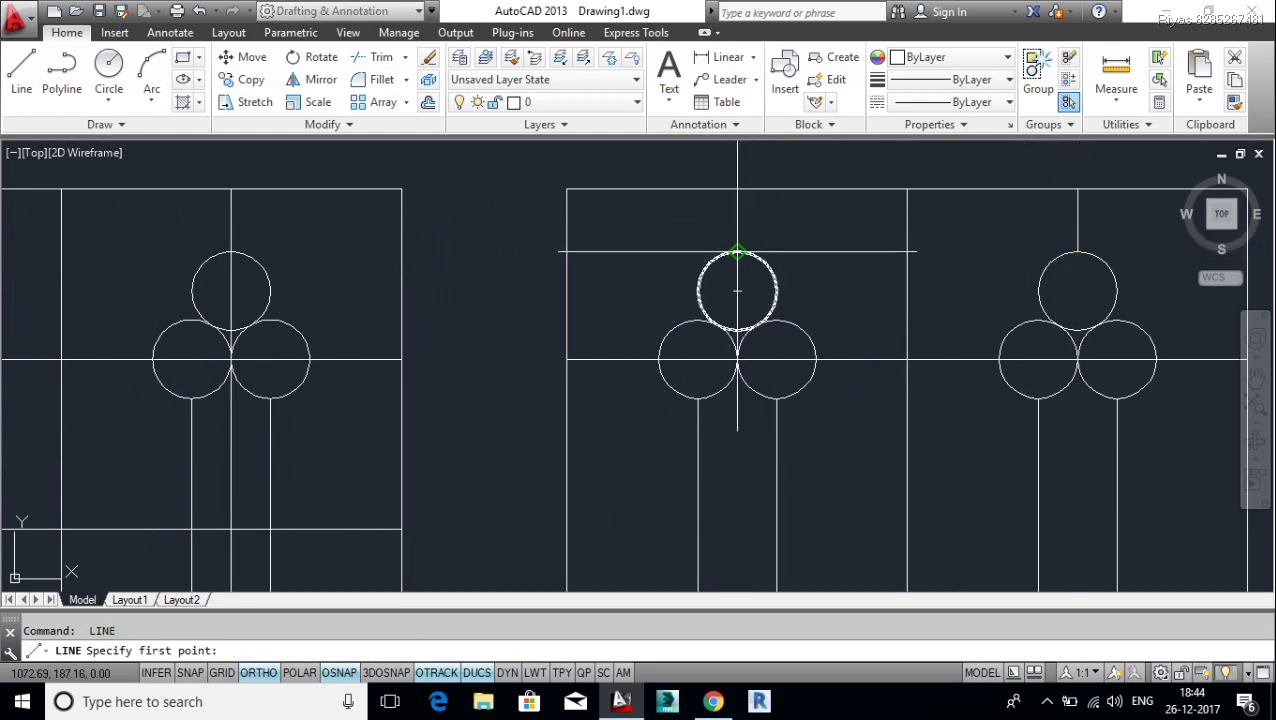
click(737, 250)
click(737, 188)
key(Return)
key(Return)
Step: Remove the long horizontal line running through the trefoil clusters
click(659, 356)
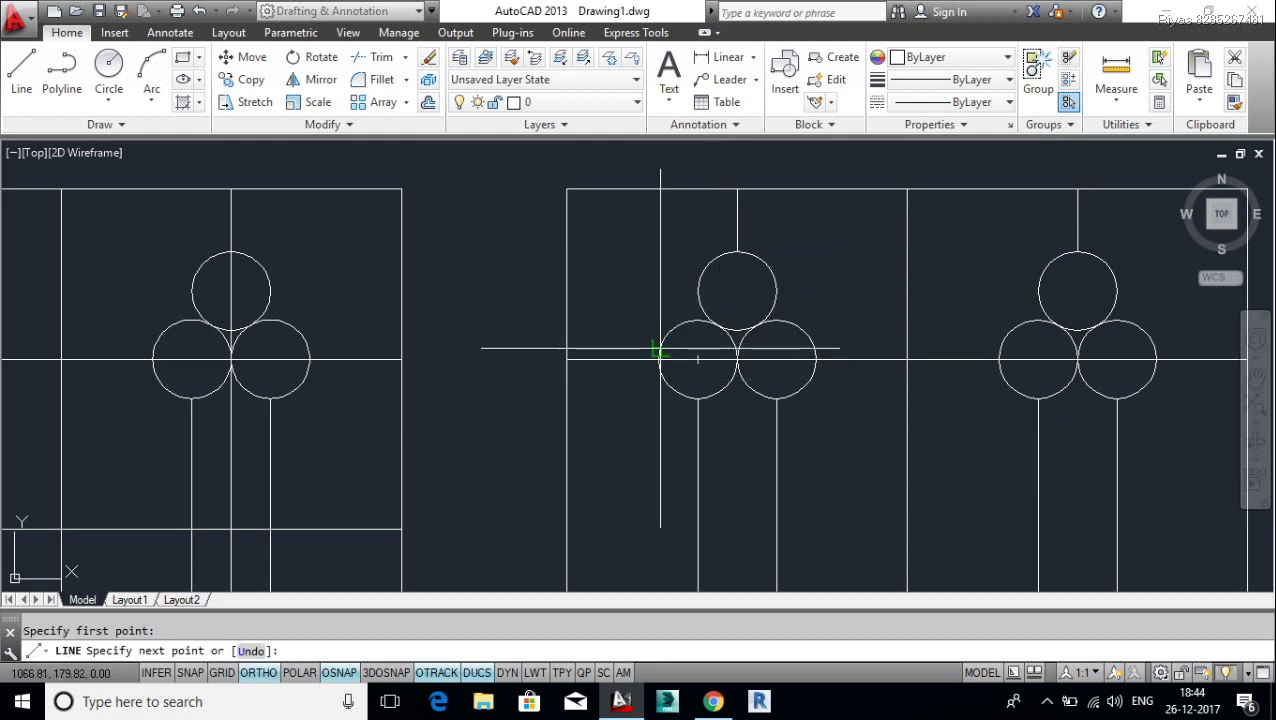
key(Return)
key(Return)
click(659, 358)
key(Return)
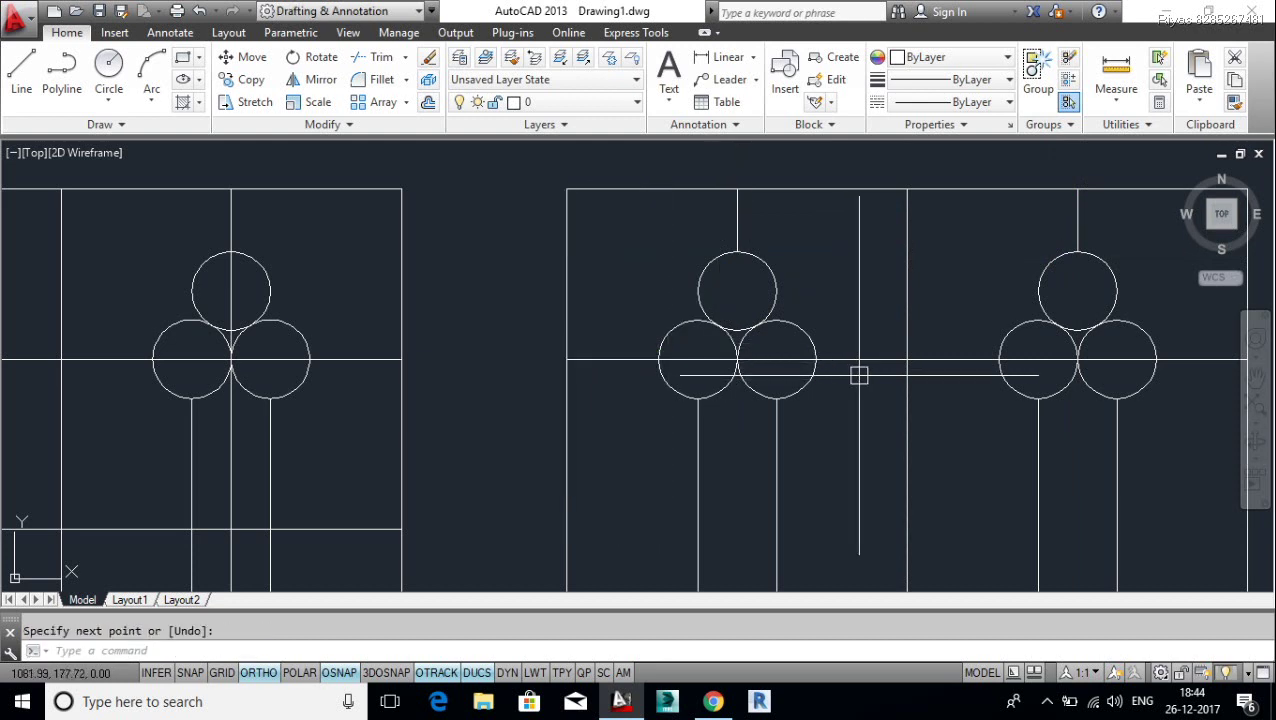
key(Return)
click(816, 358)
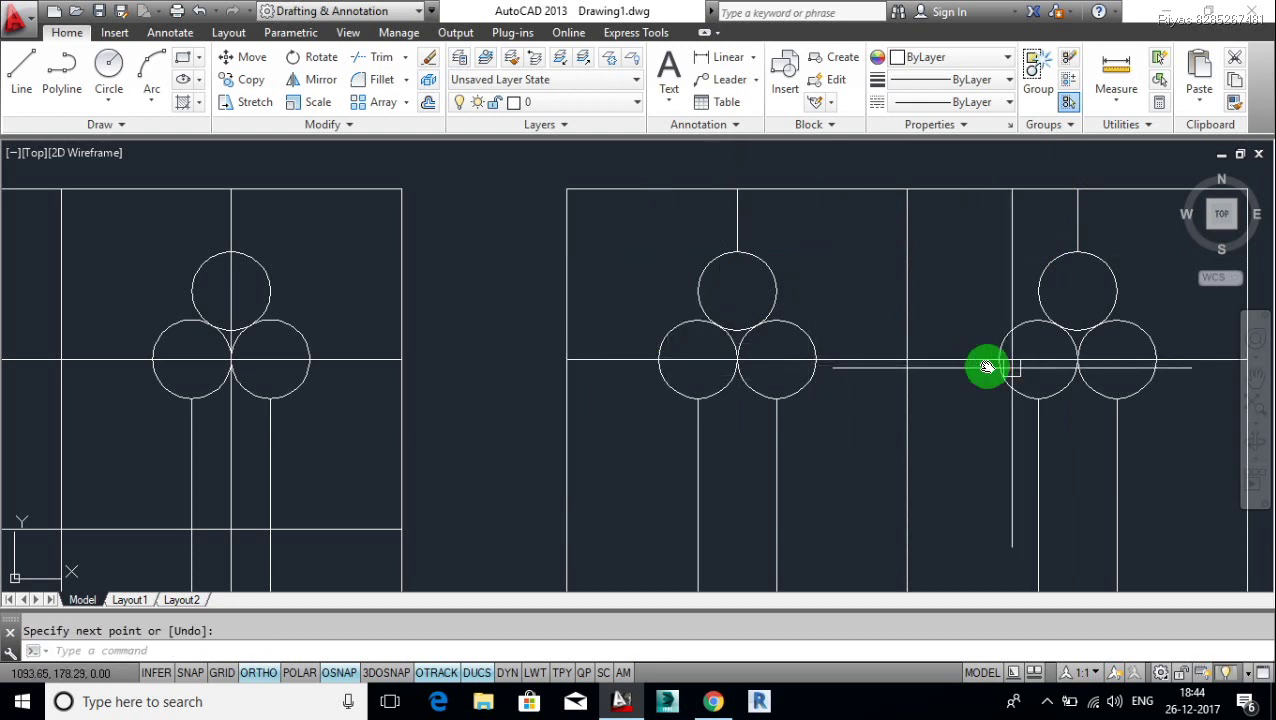
middle_drag(1176, 370, 997, 364)
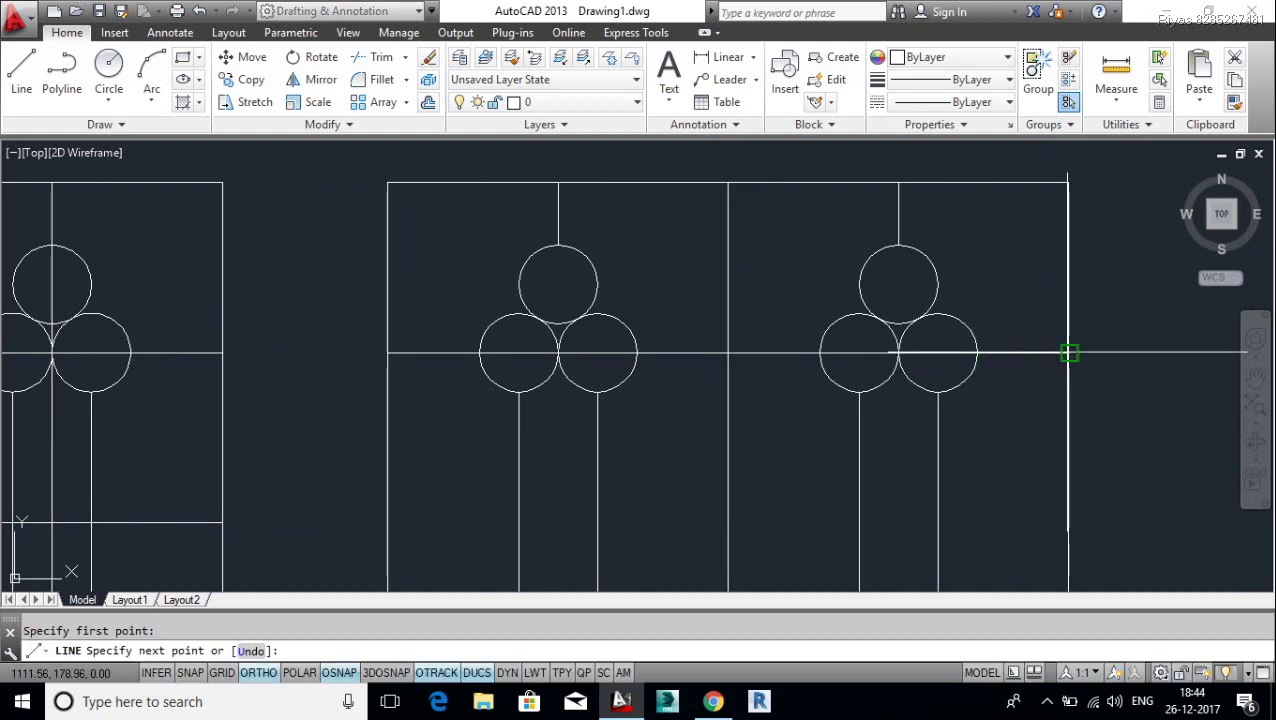
key(Return)
click(945, 352)
key(Delete)
Step: Trim the line segments inside the circles and erase the bottom horizontal line
text(tr)
key(Return)
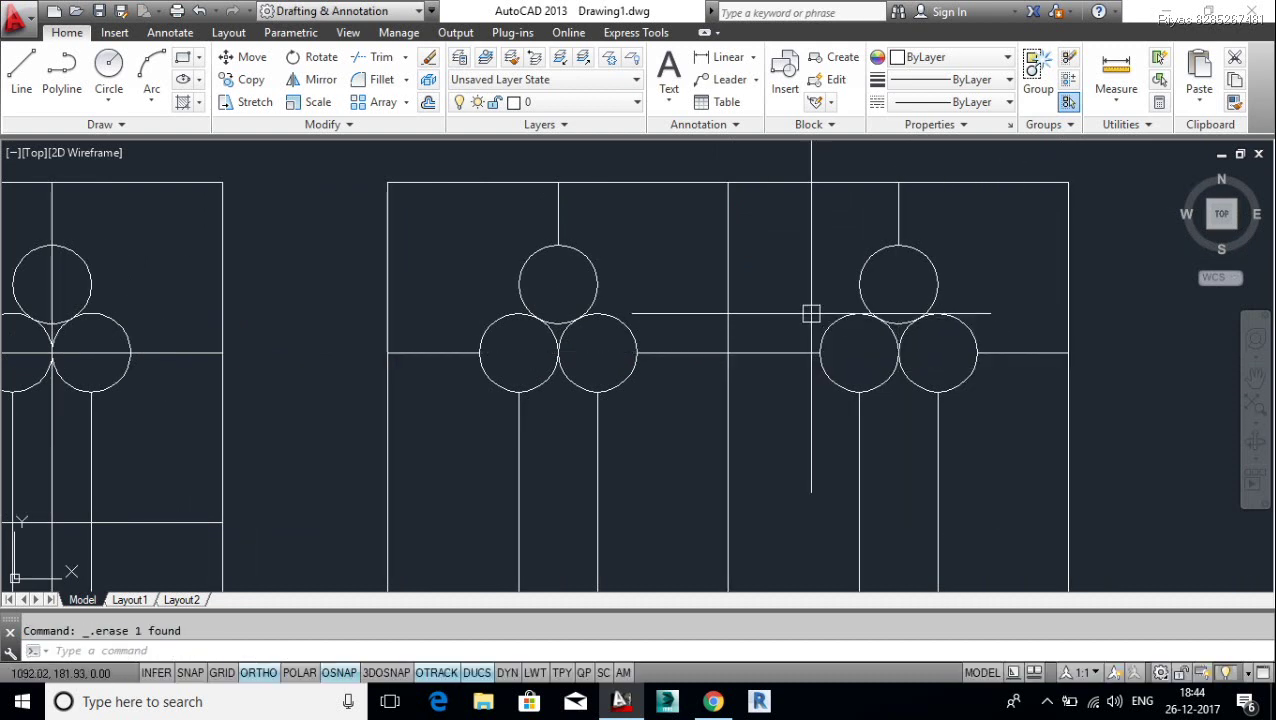
key(Return)
scroll(733, 295, down, 5)
click(749, 284)
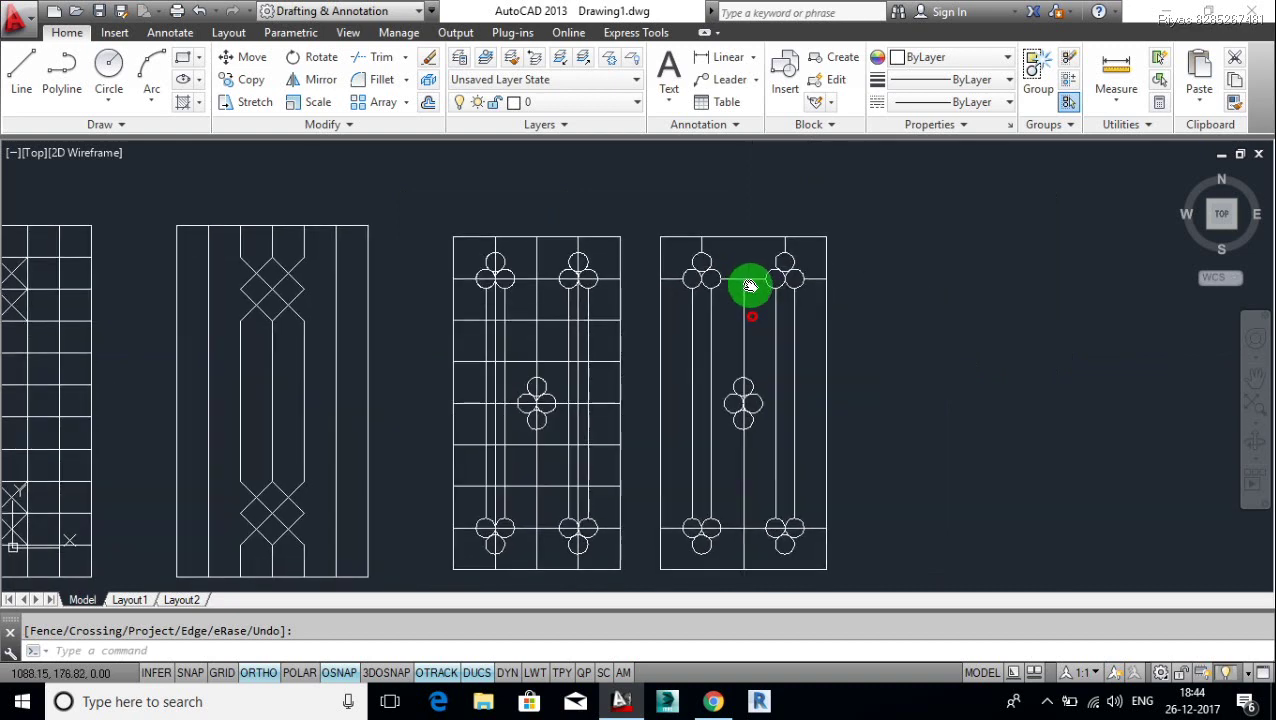
scroll(722, 600, up, 3)
click(722, 590)
key(Return)
click(722, 571)
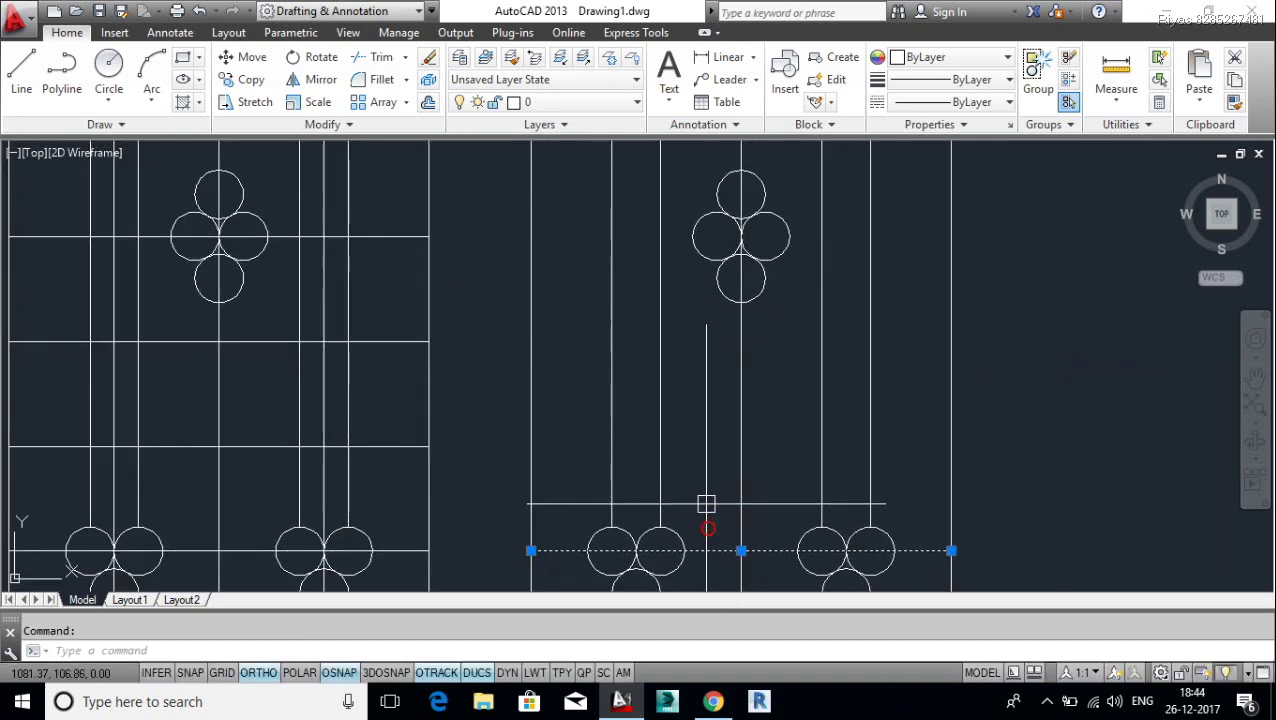
scroll(711, 467, down, 2)
key(Delete)
scroll(711, 467, down, 1)
scroll(725, 333, down, 1)
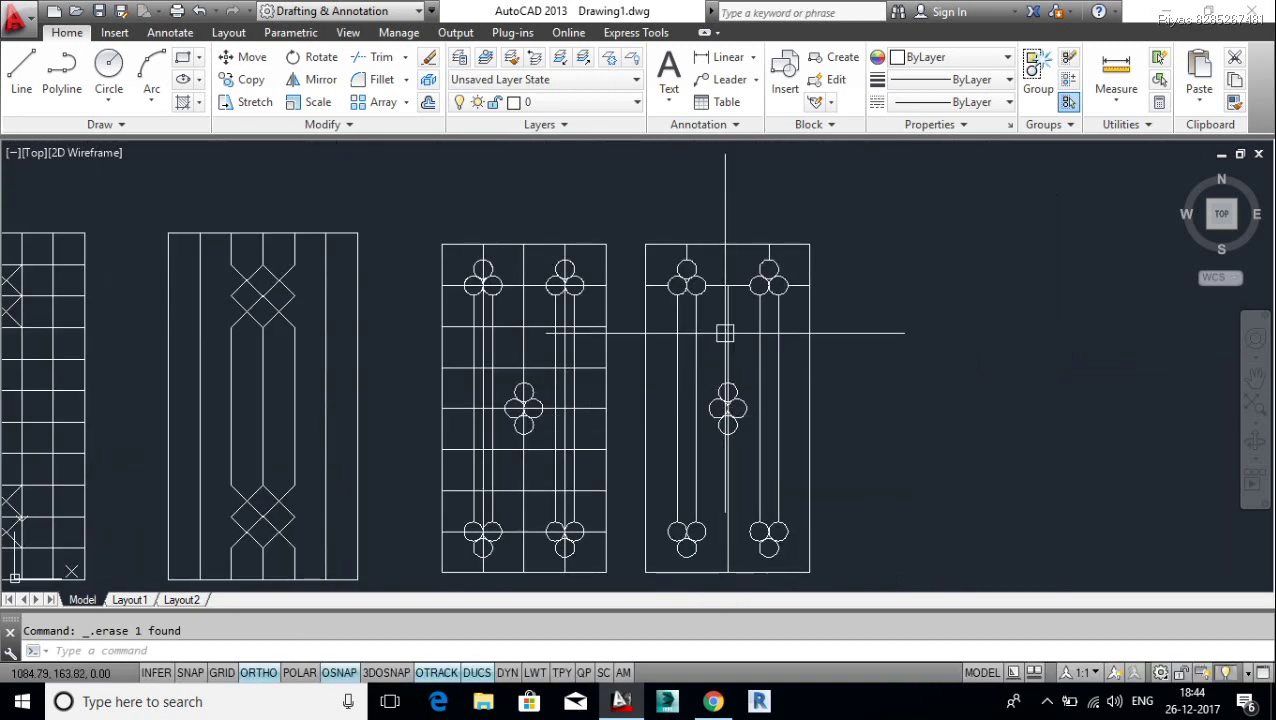
Step: Start the MIRROR command for the top trefoils
text(mi)
key(Return)
scroll(723, 295, up, 2)
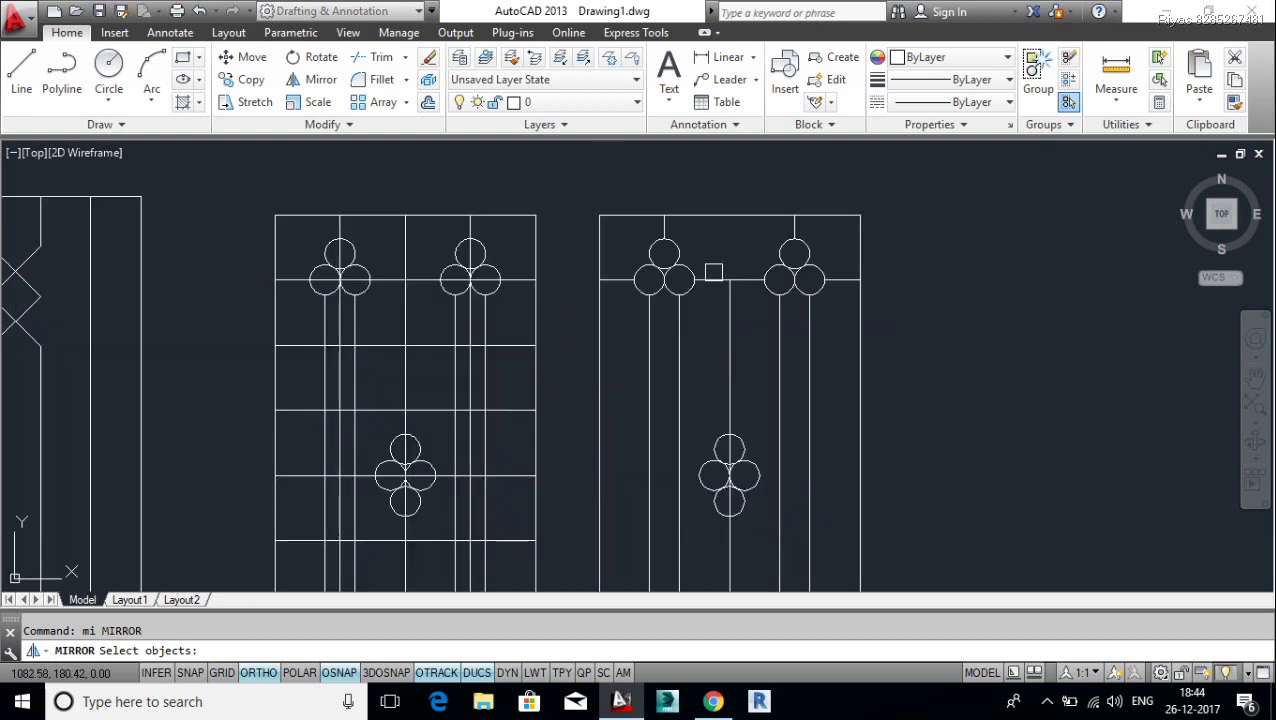
Step: Mirror the top trefoils and stems about the panel's horizontal midline, keeping the originals
click(712, 277)
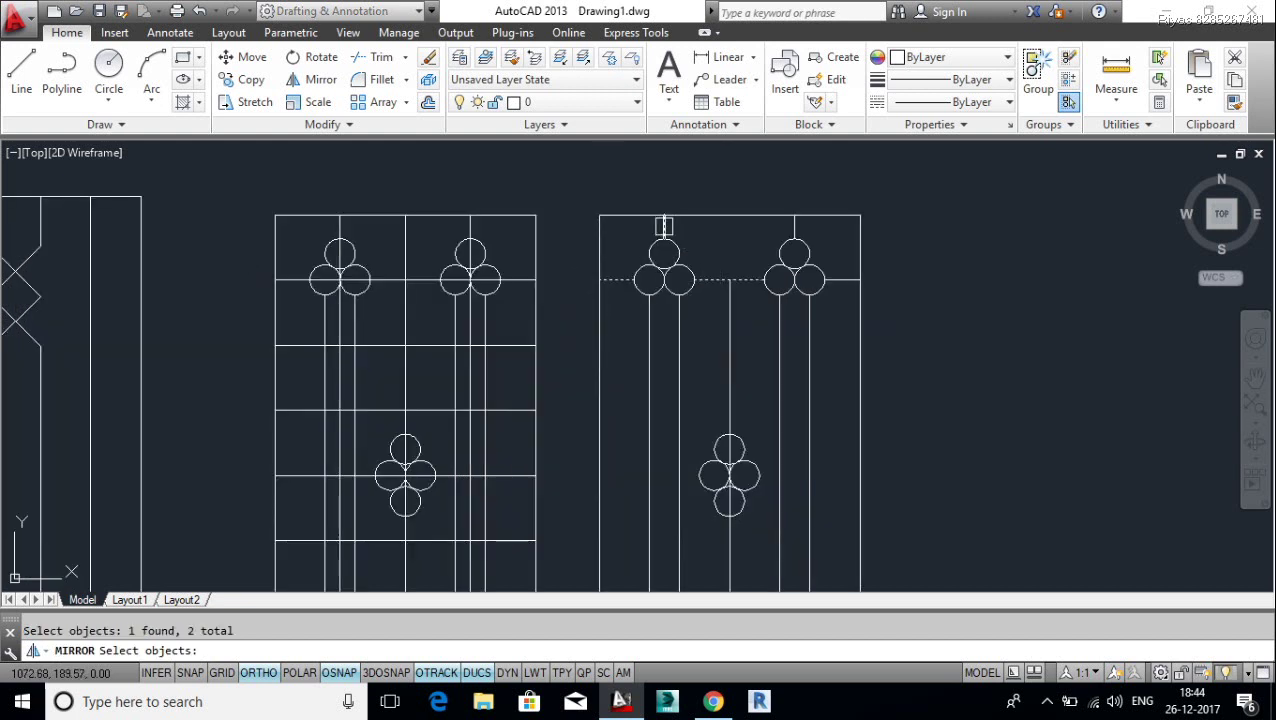
scroll(841, 279, down, 3)
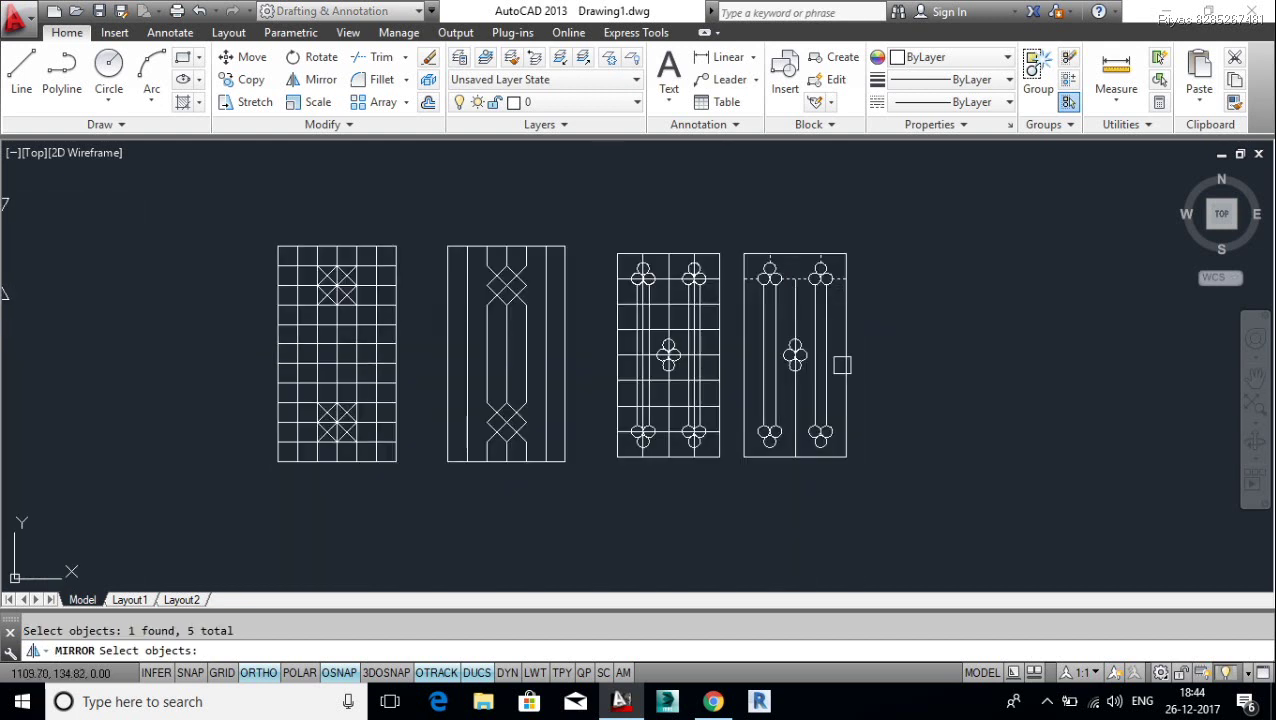
key(Return)
click(840, 360)
click(1020, 360)
scroll(760, 445, up, 3)
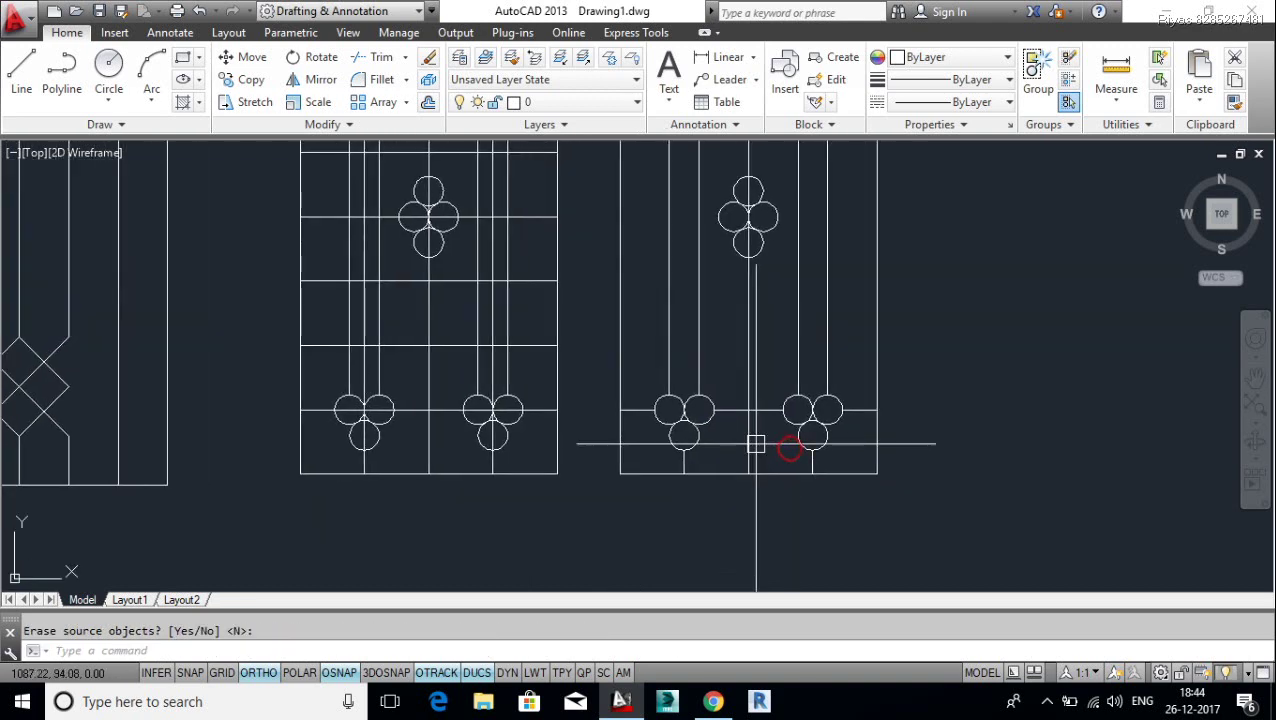
key(Return)
Step: Trim away the line inside the middle ornament's bottom circle
text(tr)
key(Return)
key(Return)
scroll(767, 410, up, 4)
key(Return)
scroll(767, 410, up, 2)
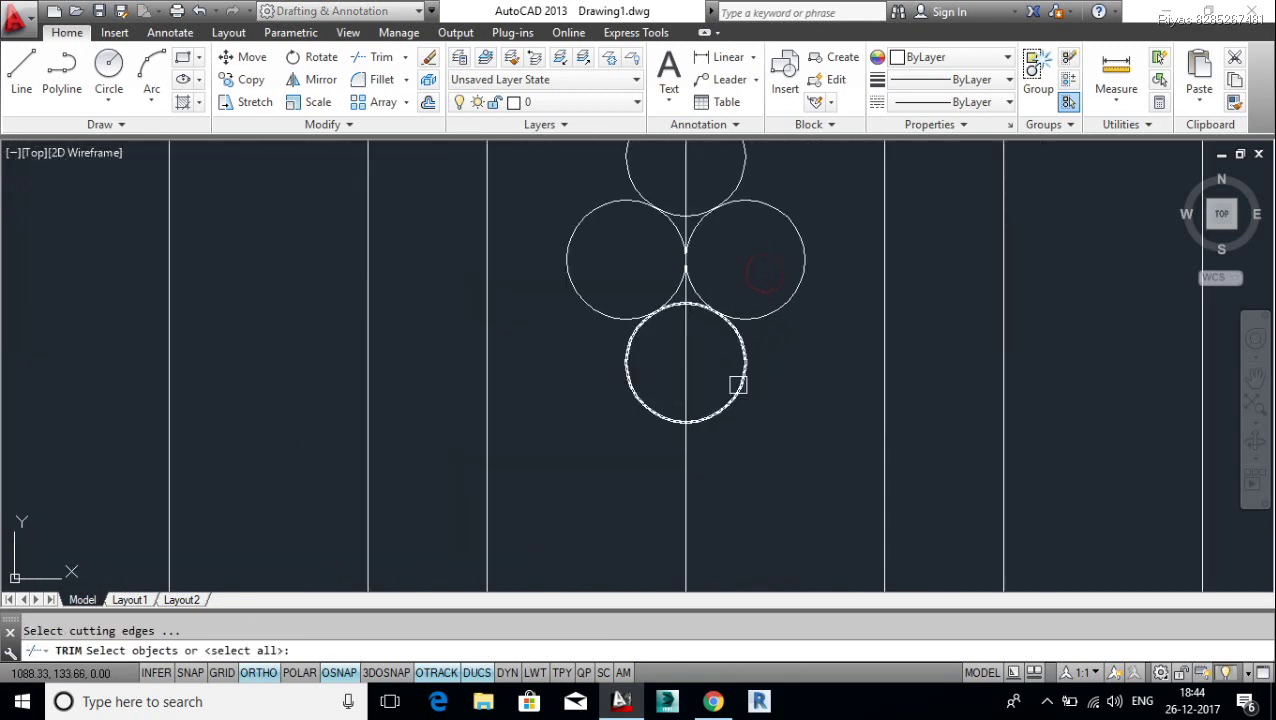
click(738, 382)
click(763, 273)
key(Return)
scroll(712, 355, up, 1)
scroll(712, 355, up, 2)
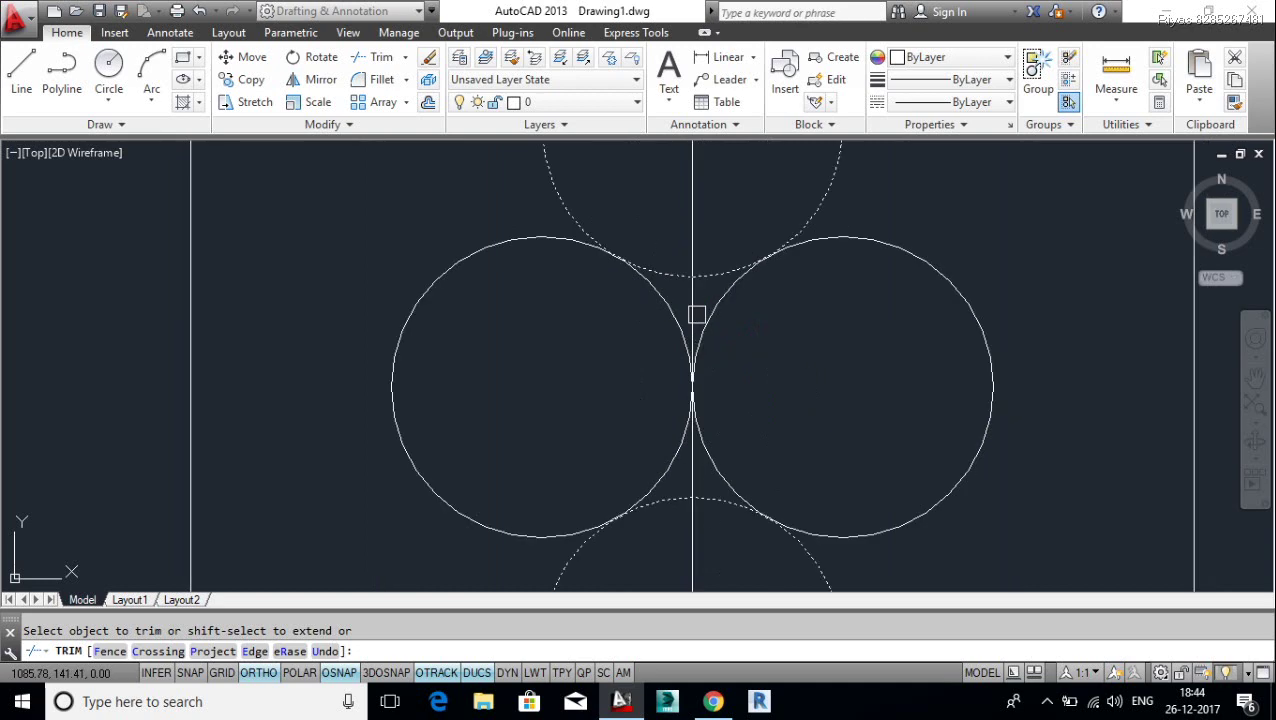
scroll(695, 312, down, 3)
click(700, 431)
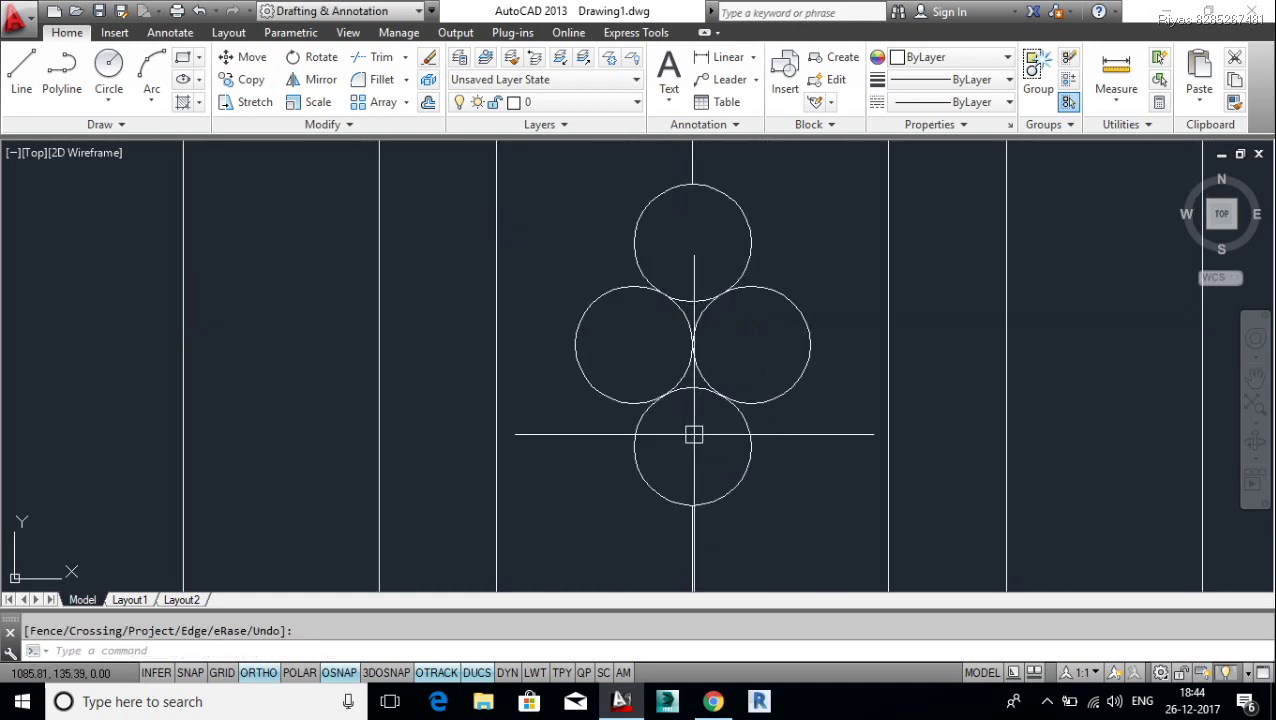
scroll(900, 456, down, 3)
scroll(869, 370, up, 1)
scroll(896, 446, down, 1)
middle_drag(896, 446, 900, 455)
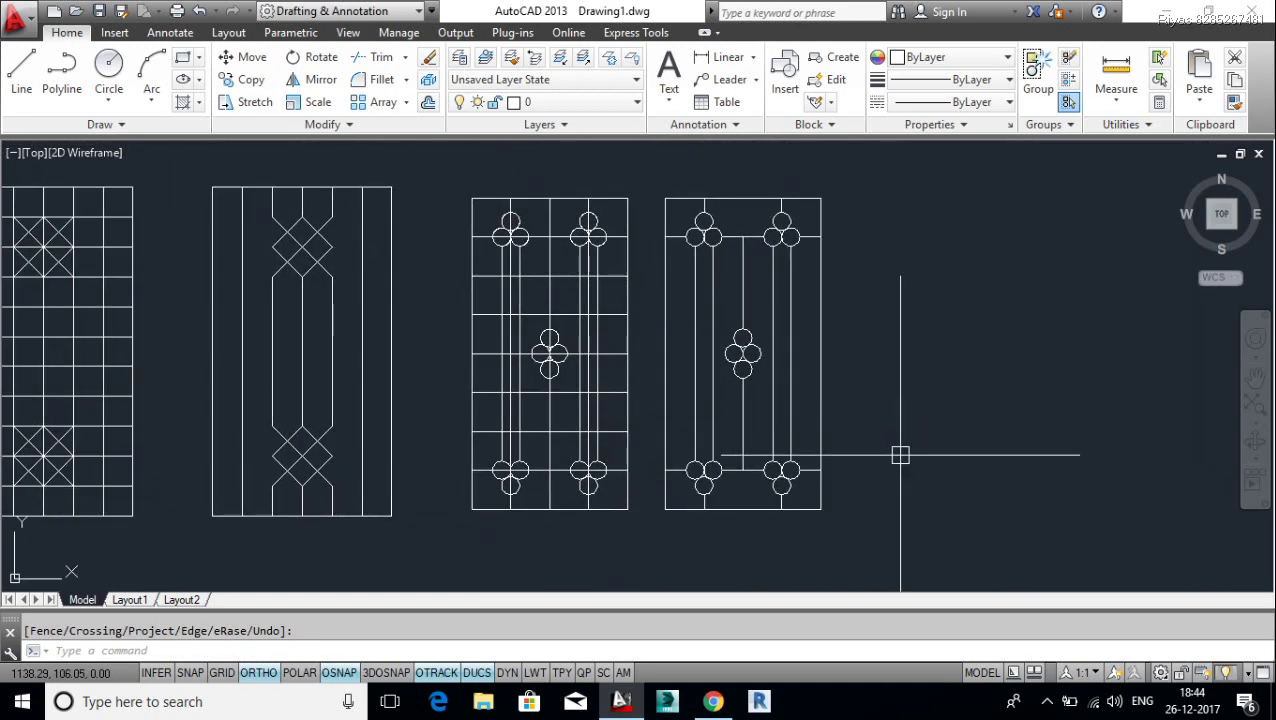
scroll(900, 456, down, 2)
Step: Bring all finished drawings into view and open the taskbar's hidden-icons tray
scroll(926, 436, down, 3)
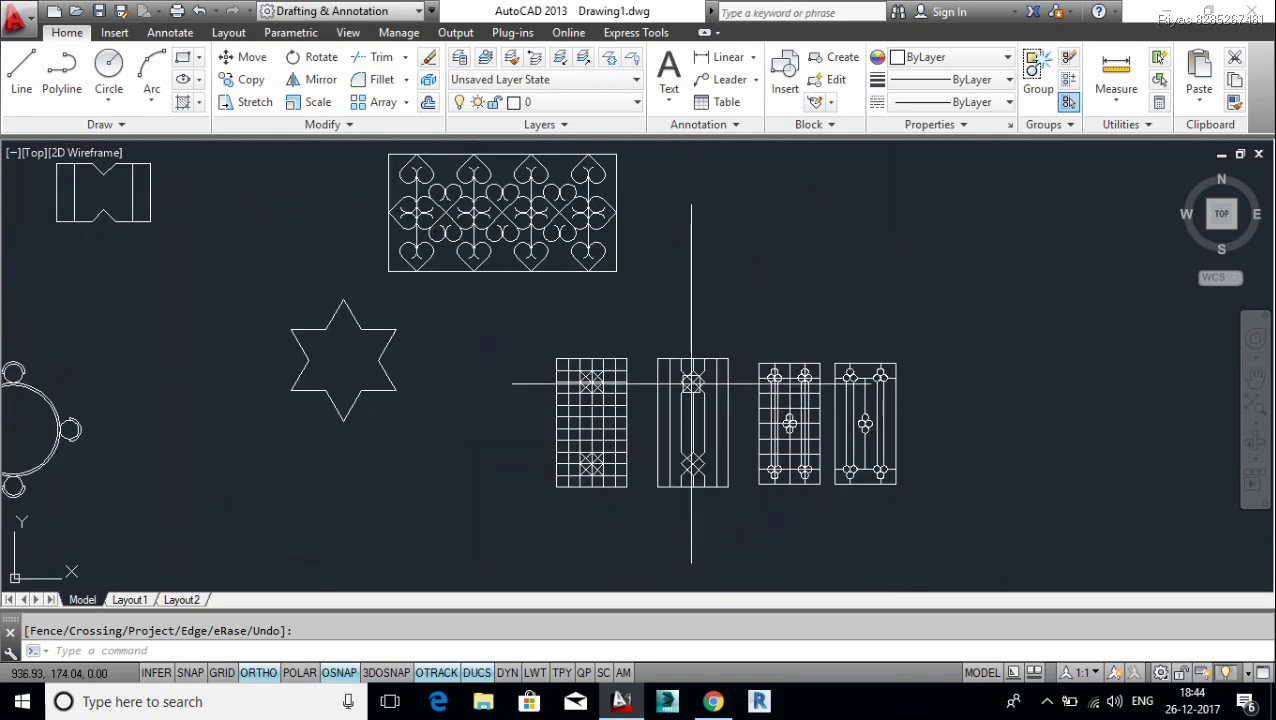
mouse_move(692, 400)
middle_down()
mouse_move(875, 428)
mouse_move(829, 383)
middle_up()
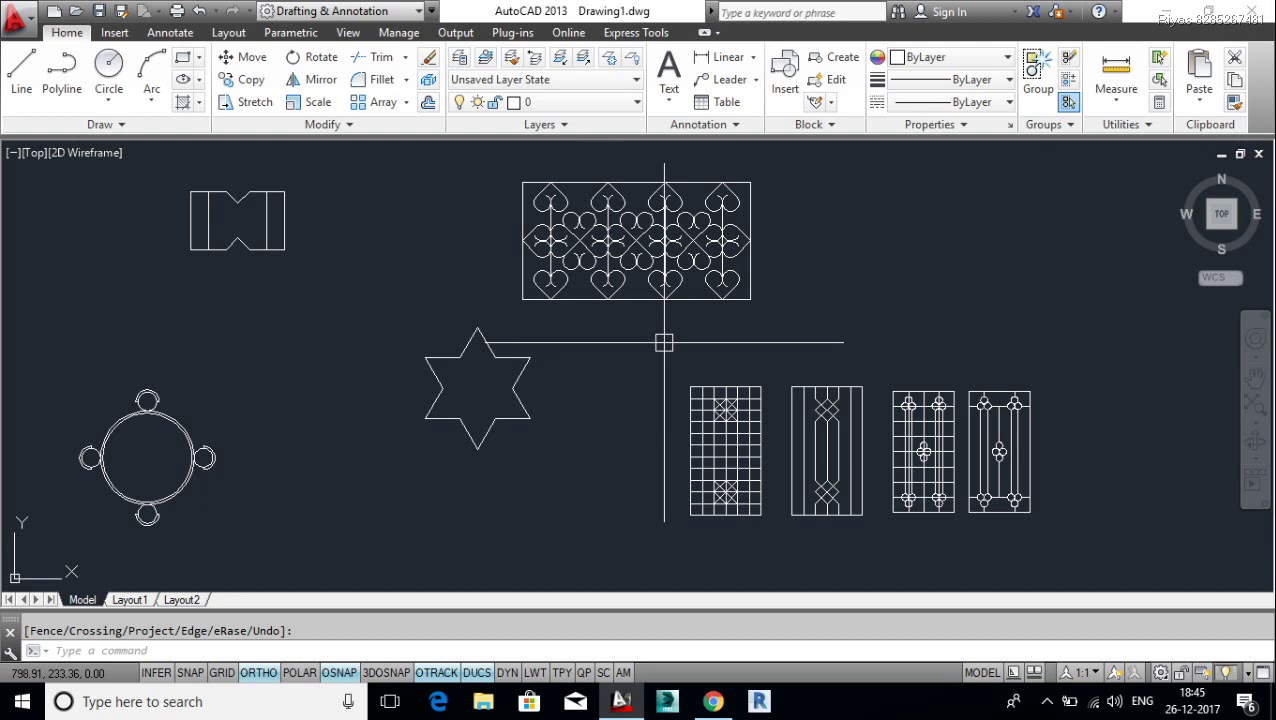
click(1045, 701)
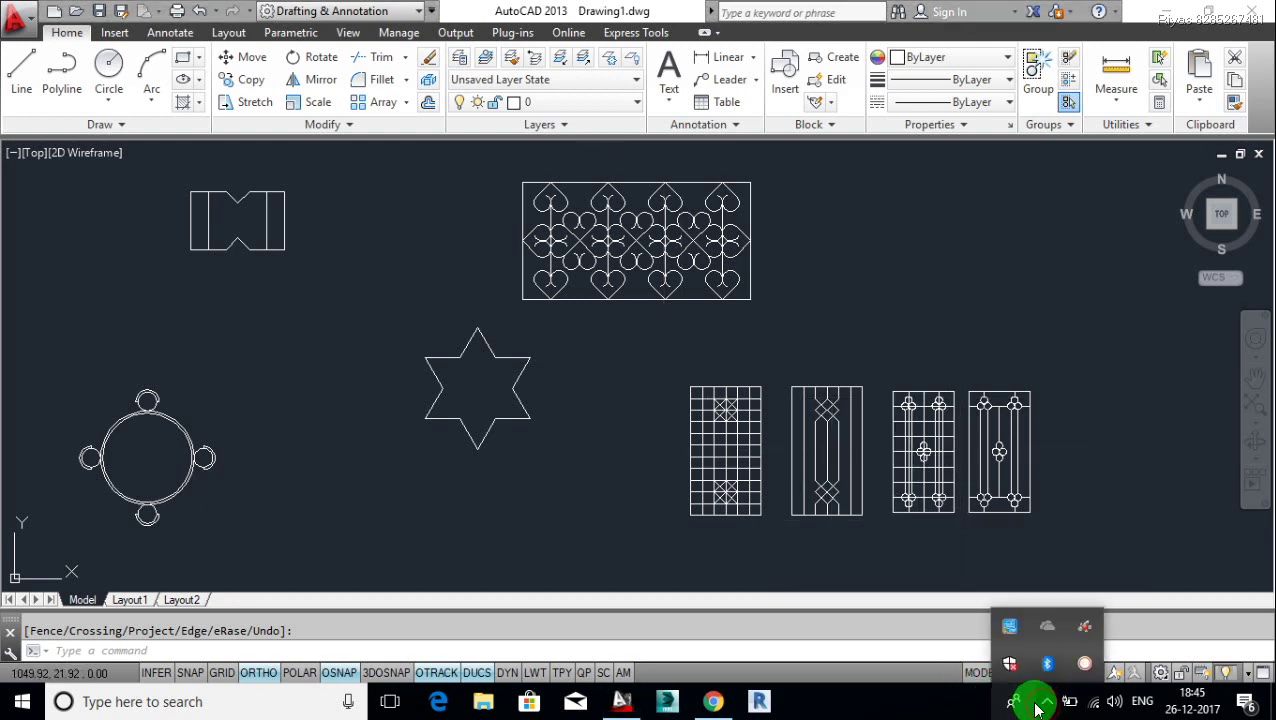